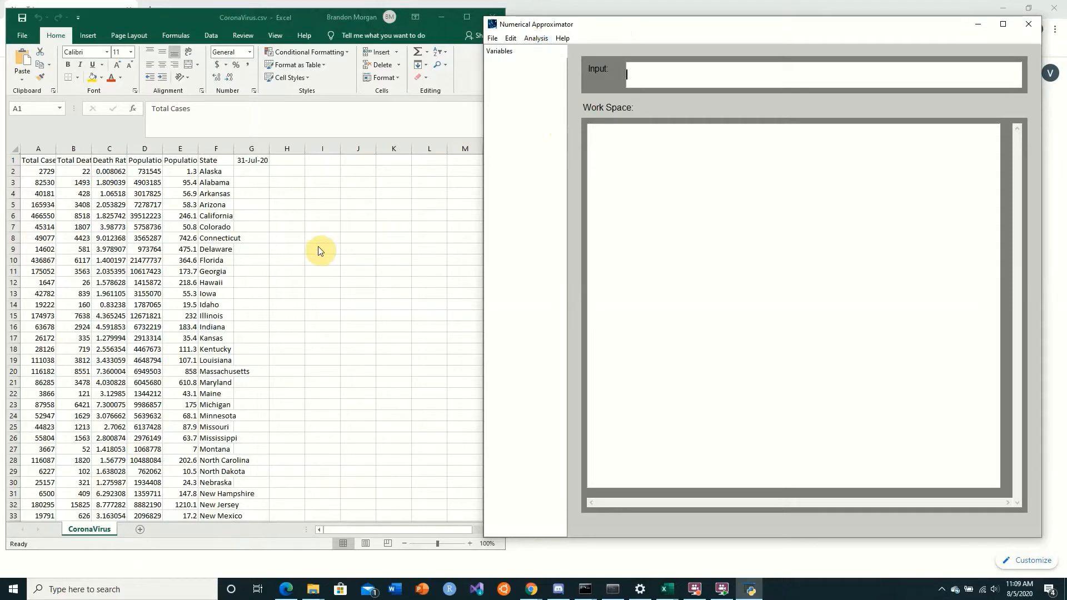
Switch to the CoronaVirus.csv workbook in Excel and widen columns A through E to show more of their headers
{"action": "key", "text": "alt+Tab"}
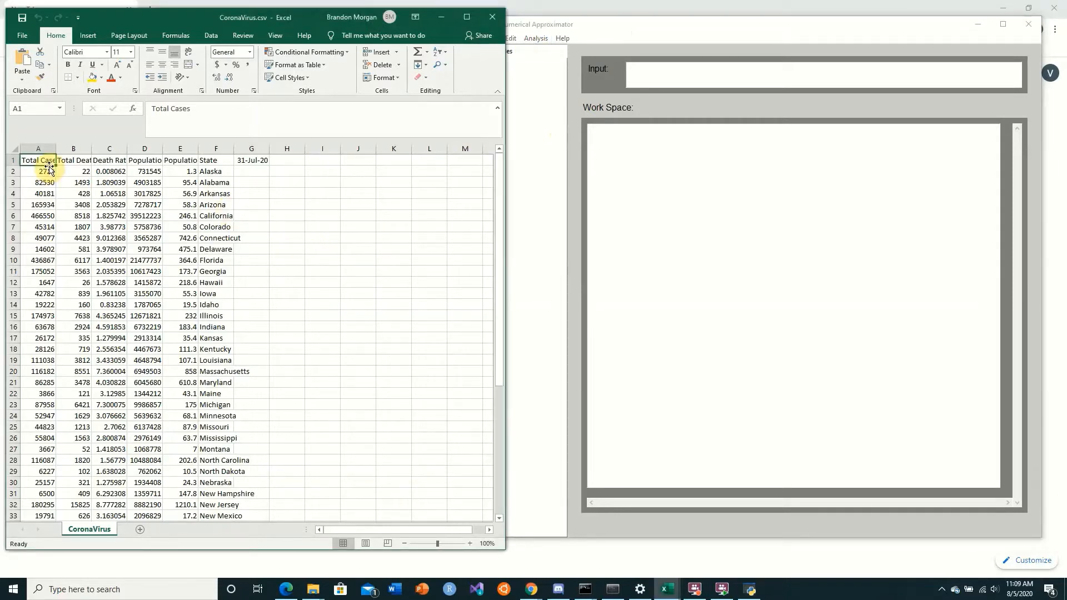
{"action": "left_click", "coordinate": [248, 161]}
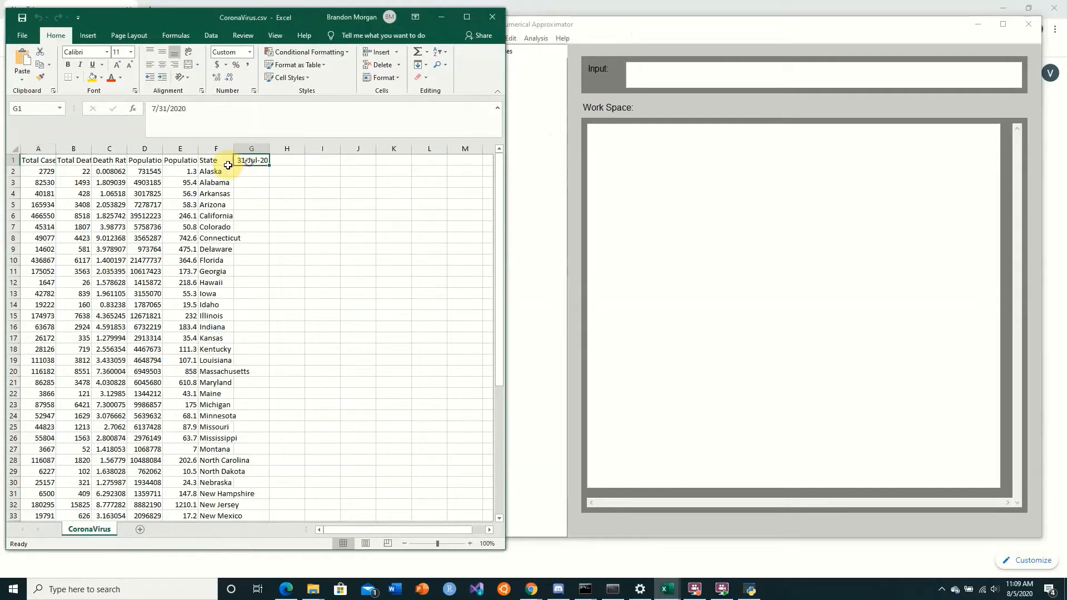
{"action": "double_click", "coordinate": [54, 150]}
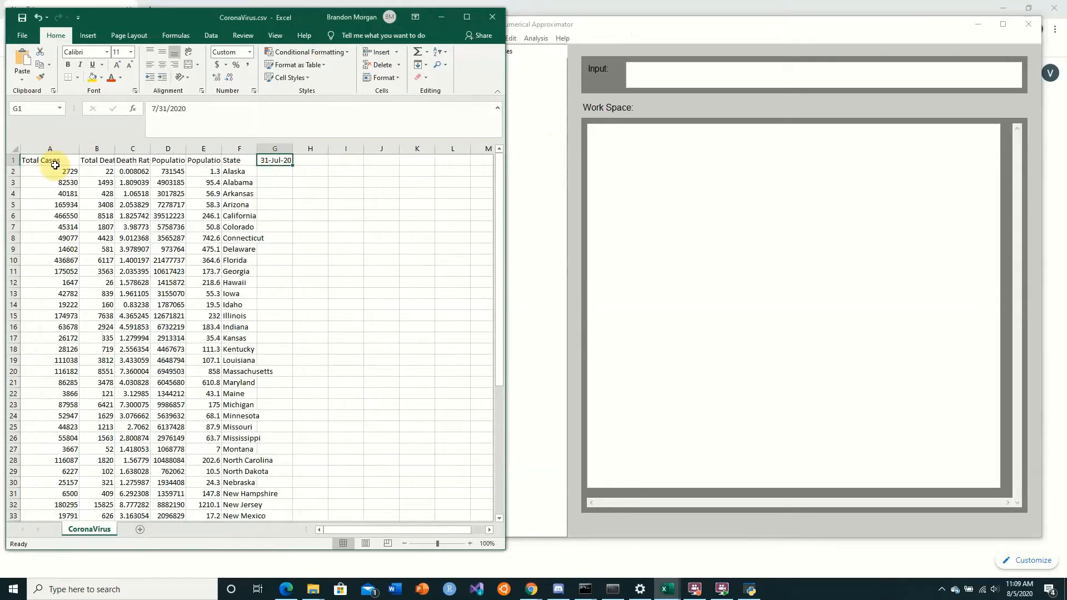
{"action": "double_click", "coordinate": [115, 150]}
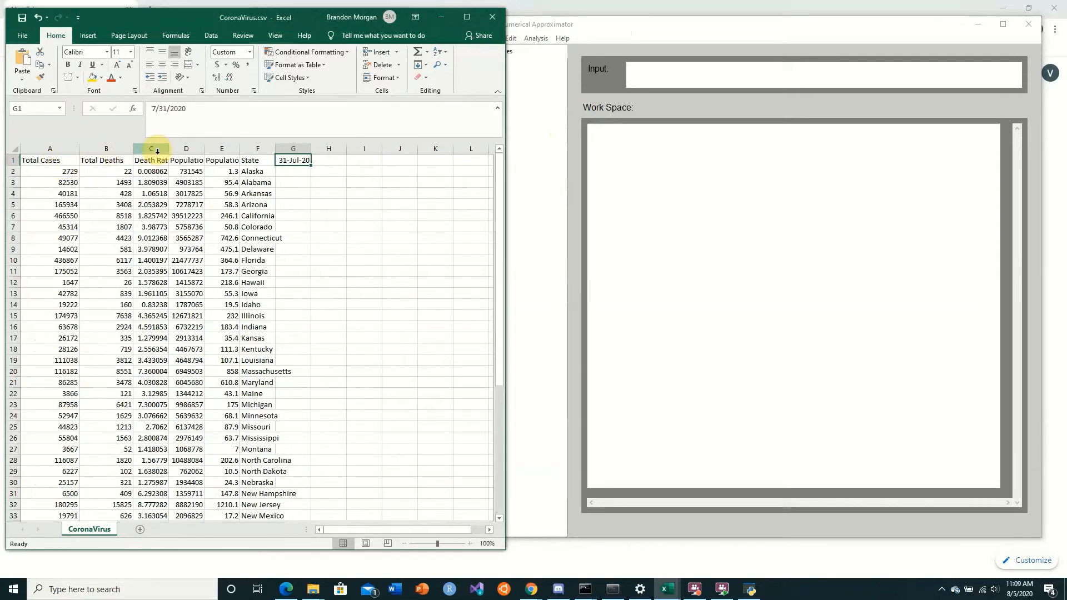
{"action": "double_click", "coordinate": [168, 151]}
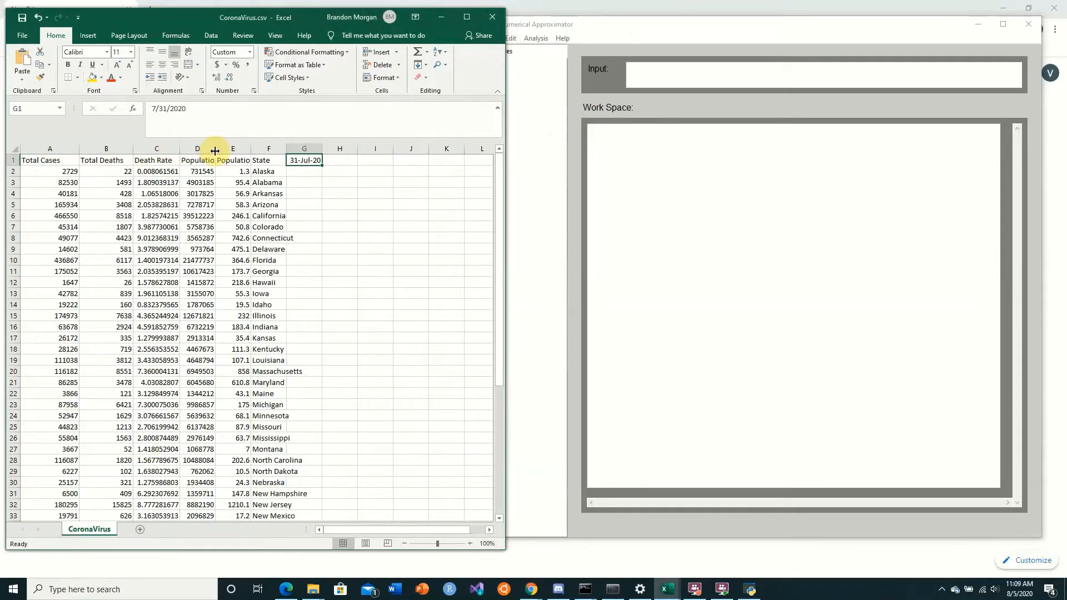
{"action": "left_click_drag", "start_coordinate": [214, 150], "coordinate": [281, 149]}
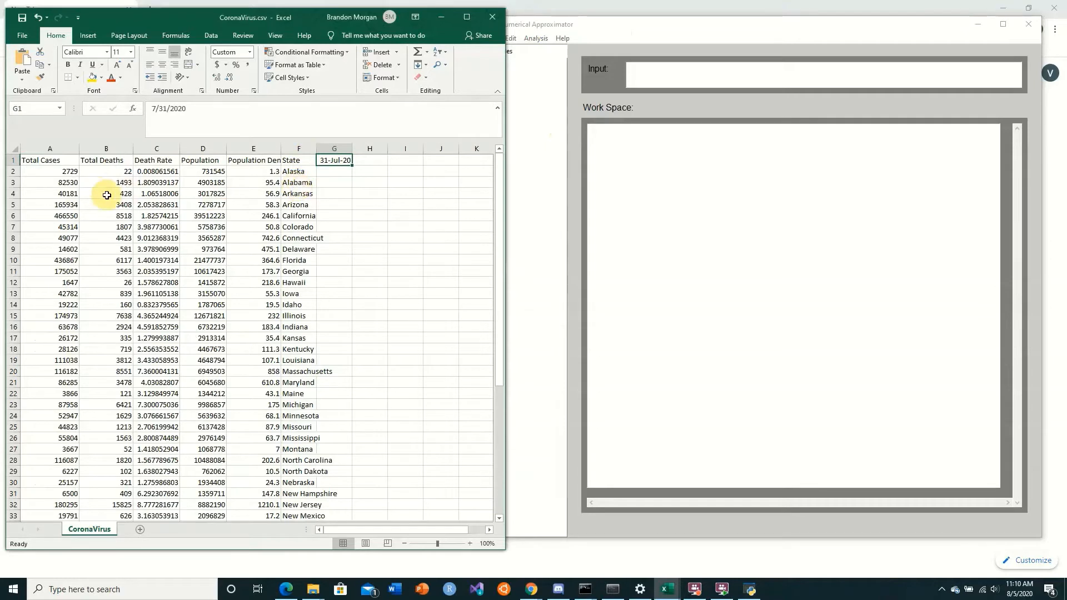
Review the Total Cases, Total Deaths and Death Rate columns and how their values relate
{"action": "left_click_drag", "start_coordinate": [54, 170], "coordinate": [52, 386]}
{"action": "left_click_drag", "start_coordinate": [115, 173], "coordinate": [106, 315]}
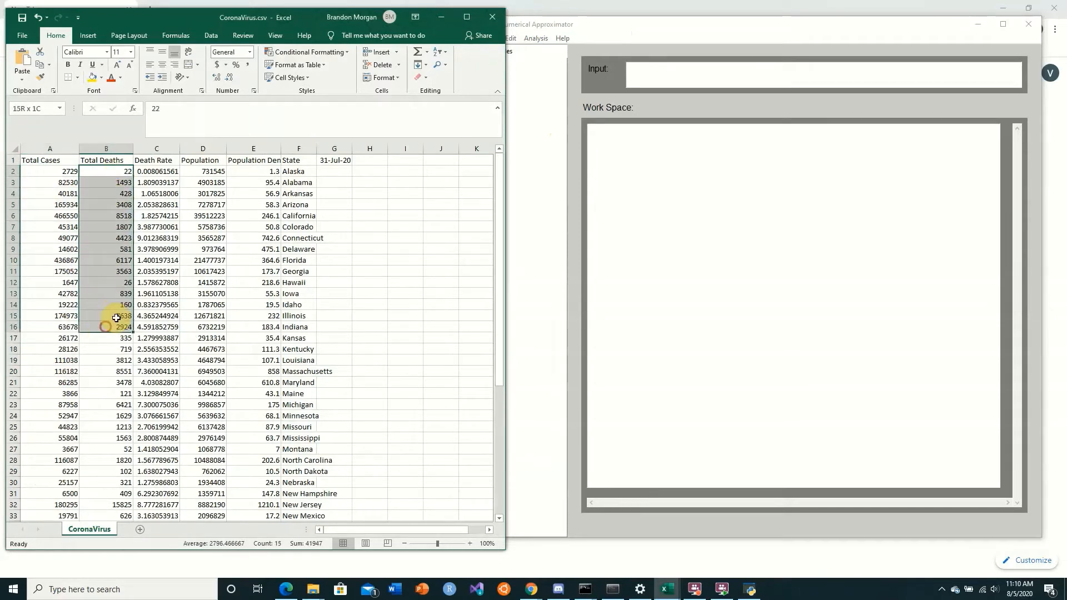
{"action": "left_click", "coordinate": [163, 173]}
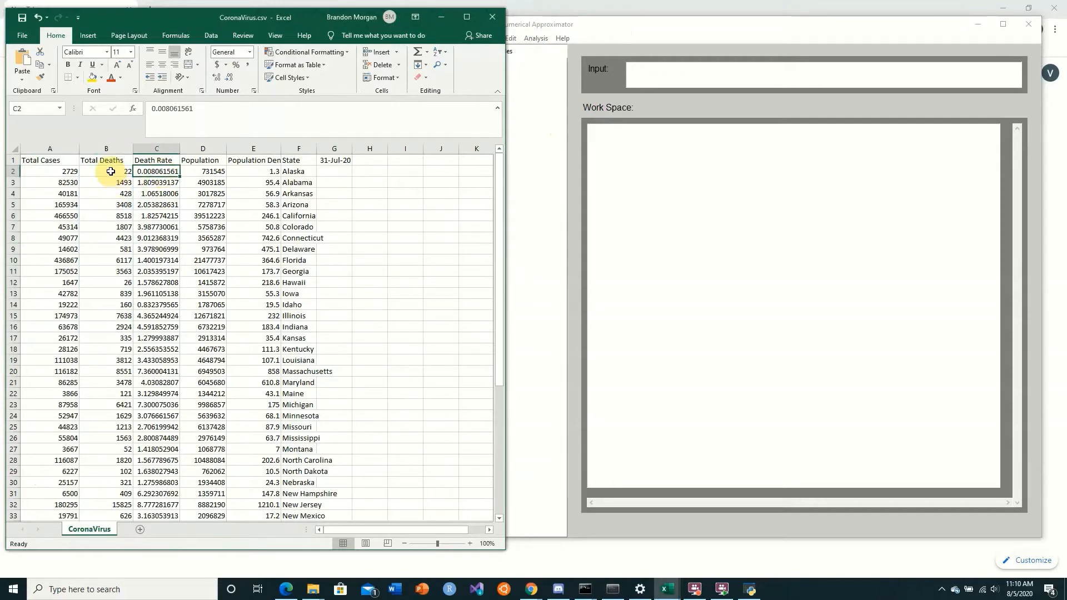
{"action": "left_click", "coordinate": [60, 172]}
{"action": "left_click", "coordinate": [119, 174]}
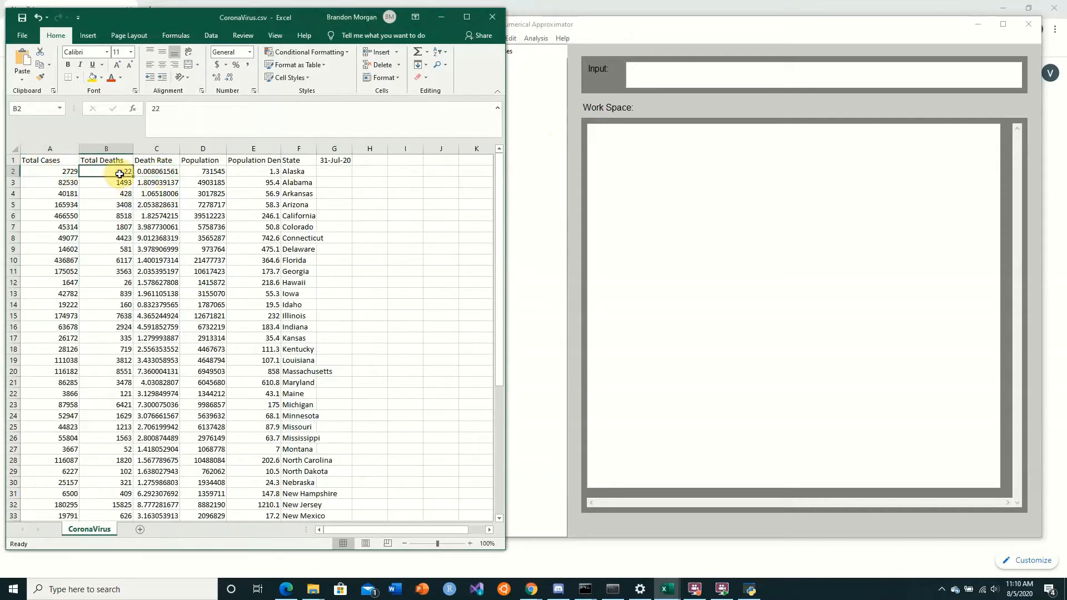
{"action": "left_click", "coordinate": [58, 174]}
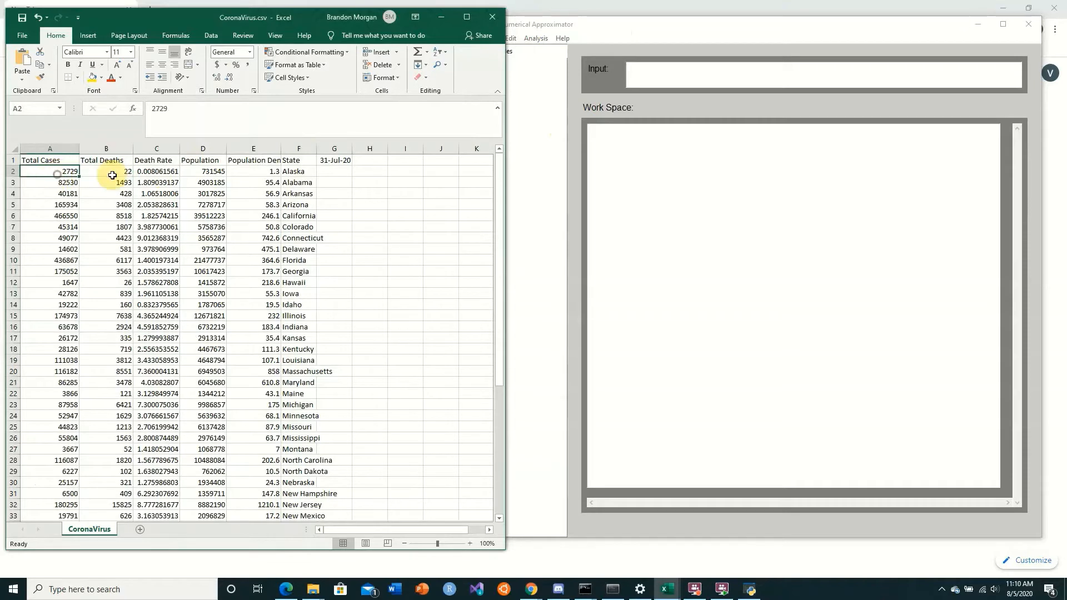
{"action": "left_click", "coordinate": [158, 183]}
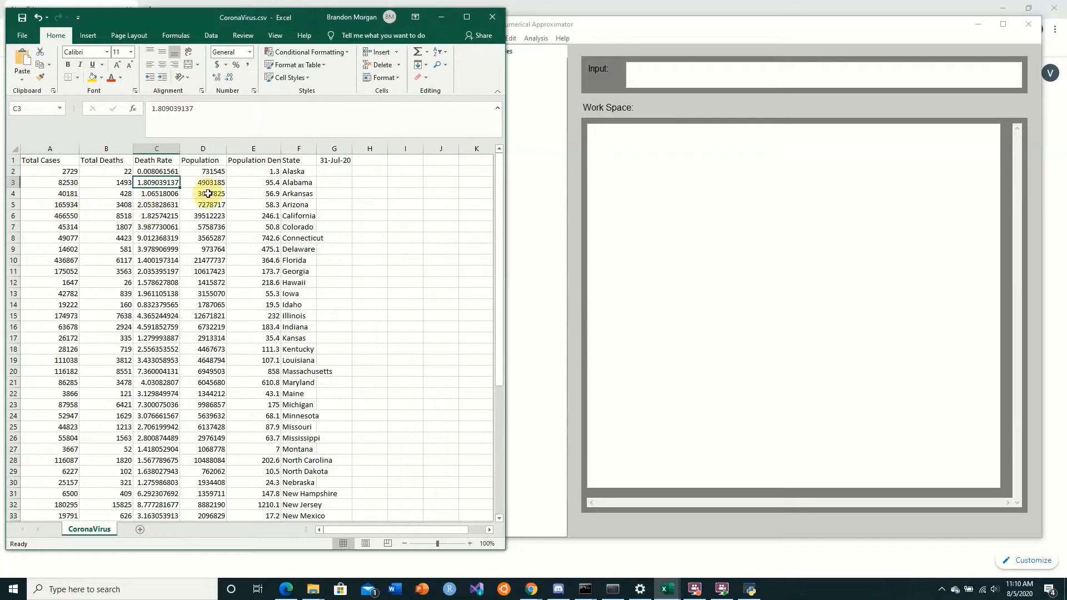
Examine the Population and Population Density columns, including the full density header and sample state values
{"action": "left_click", "coordinate": [210, 160]}
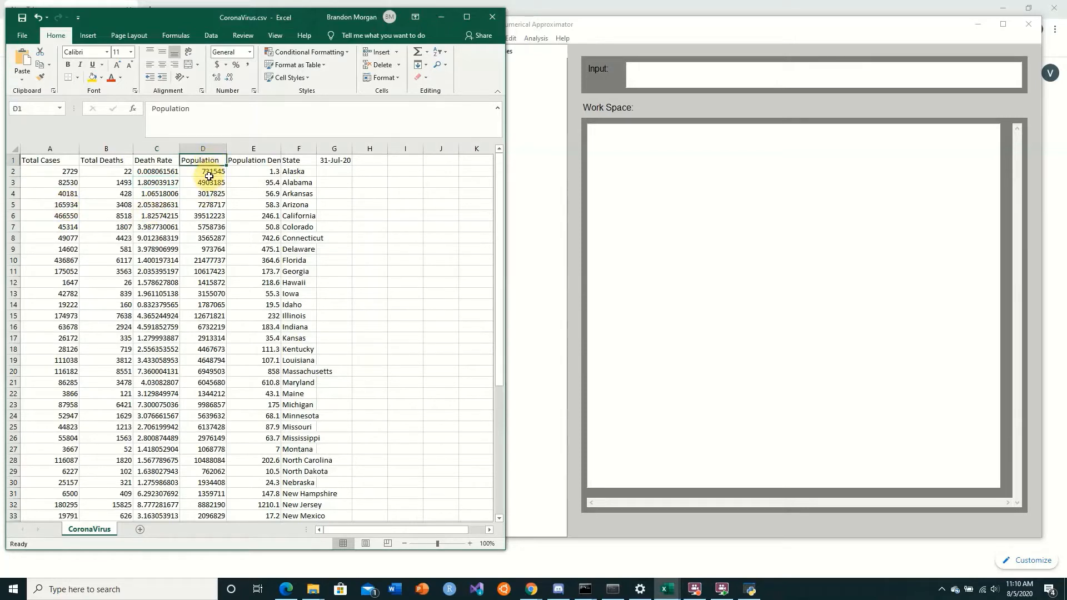
{"action": "left_click", "coordinate": [258, 161]}
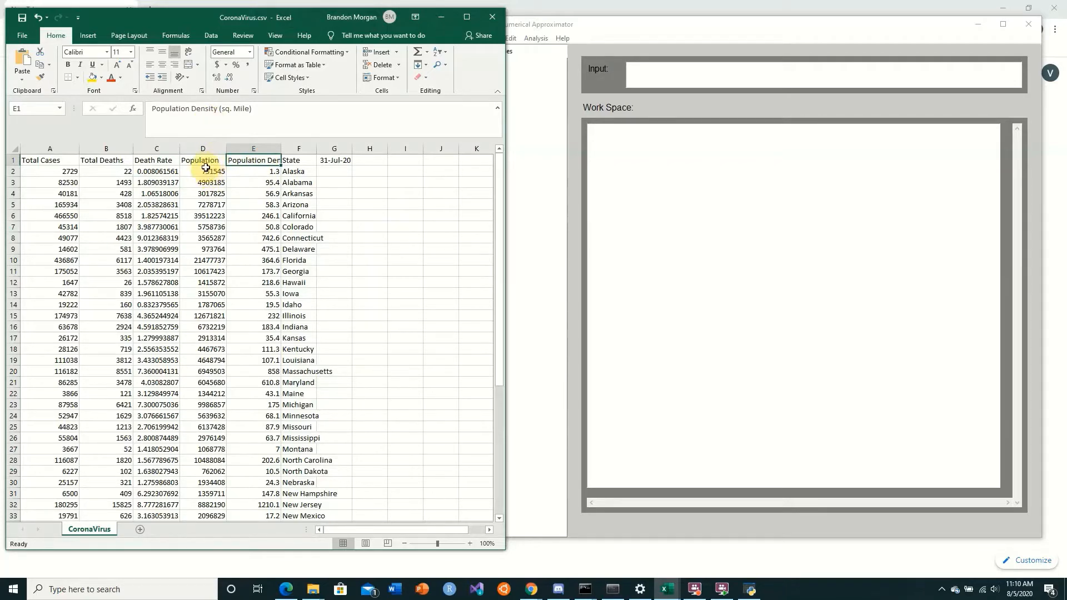
{"action": "left_click_drag", "start_coordinate": [205, 168], "coordinate": [202, 205]}
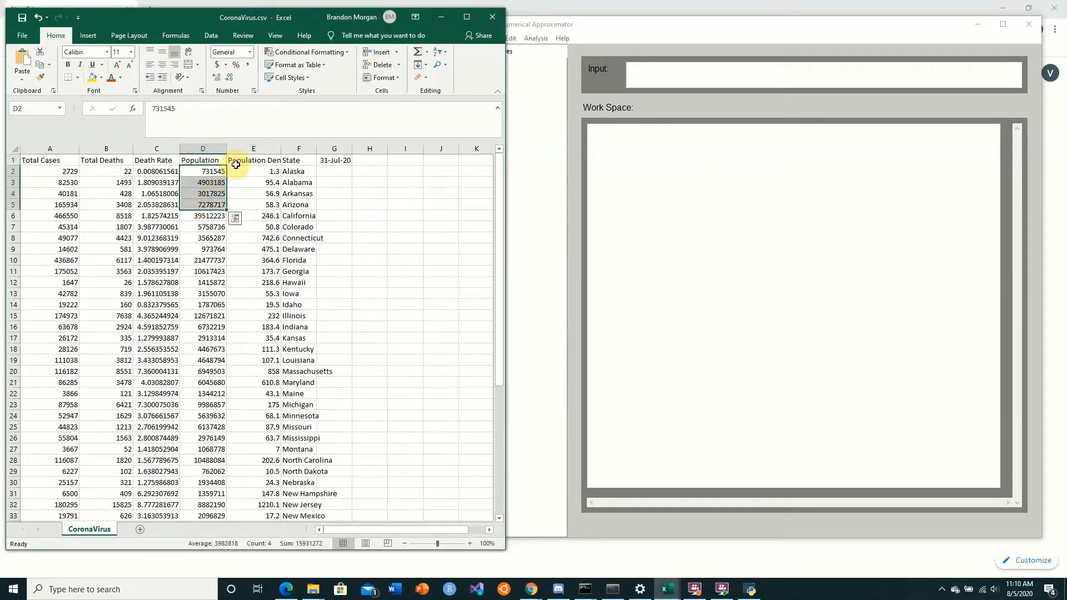
{"action": "left_click", "coordinate": [265, 170]}
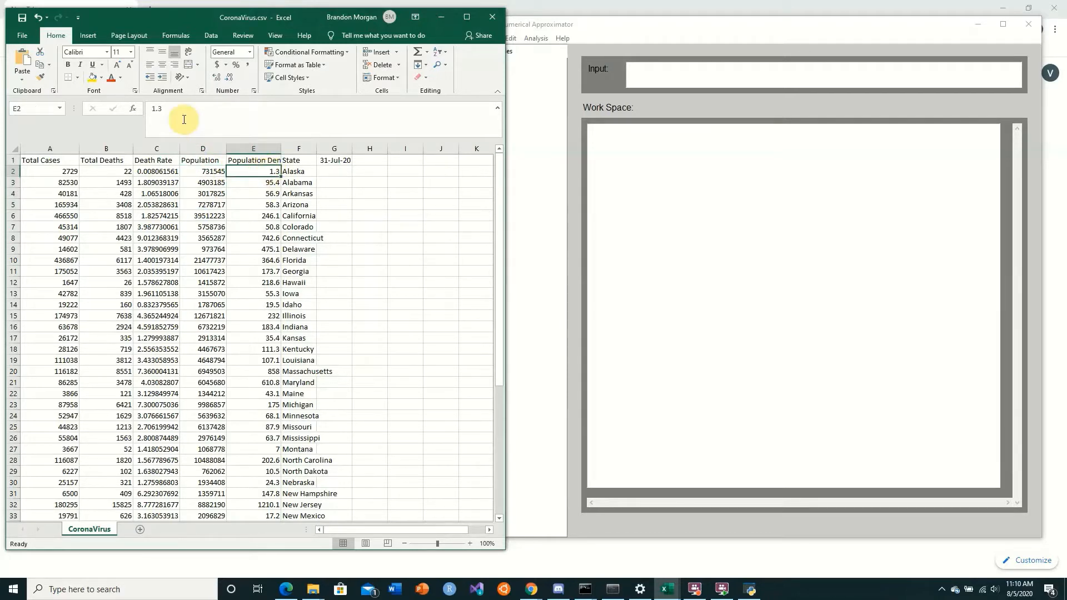
{"action": "left_click", "coordinate": [248, 161]}
{"action": "left_click", "coordinate": [262, 183]}
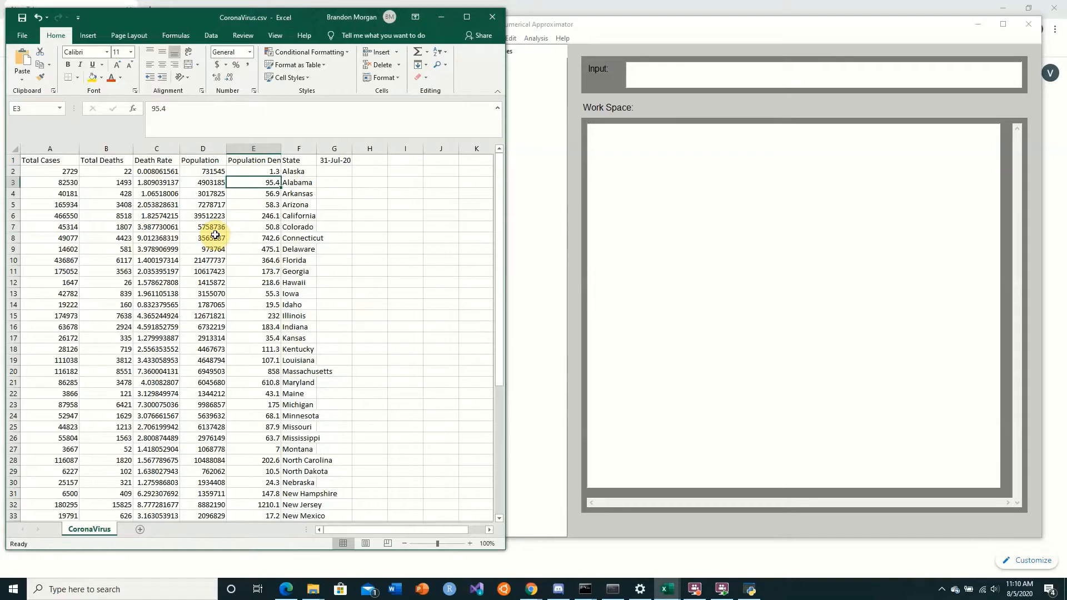
Switch to Numerical Approximator and start importing a variable named covid
{"action": "left_click", "coordinate": [630, 24]}
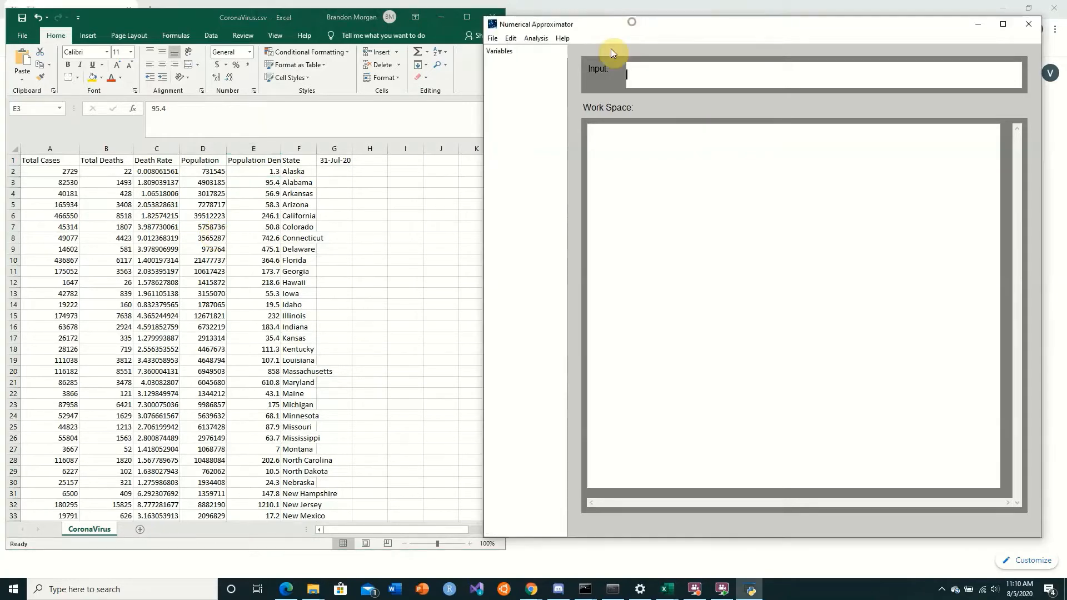
{"action": "left_click", "coordinate": [515, 38]}
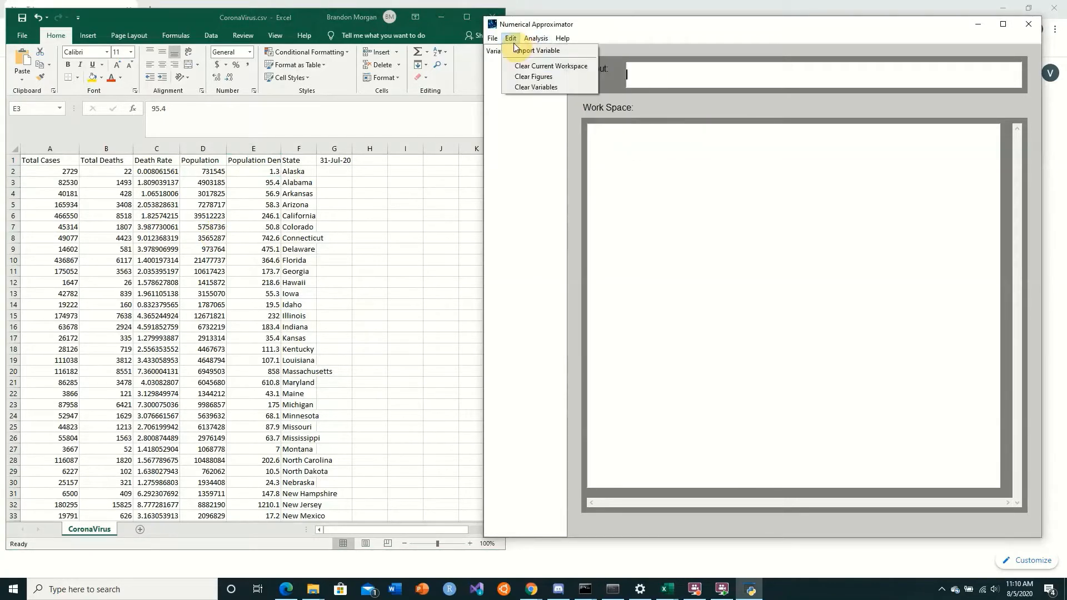
{"action": "left_click", "coordinate": [525, 56]}
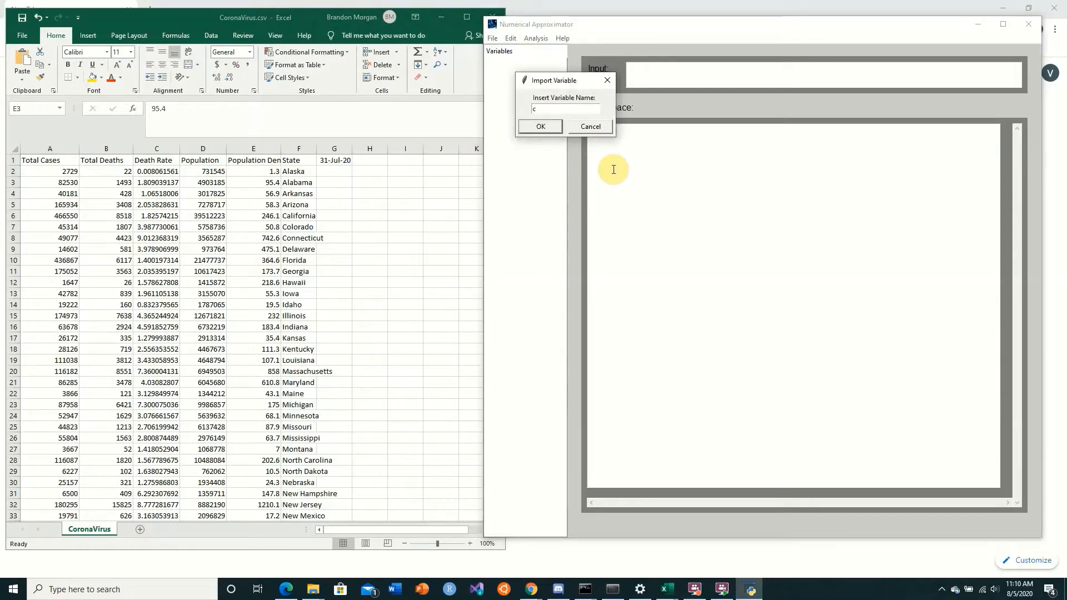
{"action": "type", "text": "covid"}
{"action": "key", "text": "Return"}
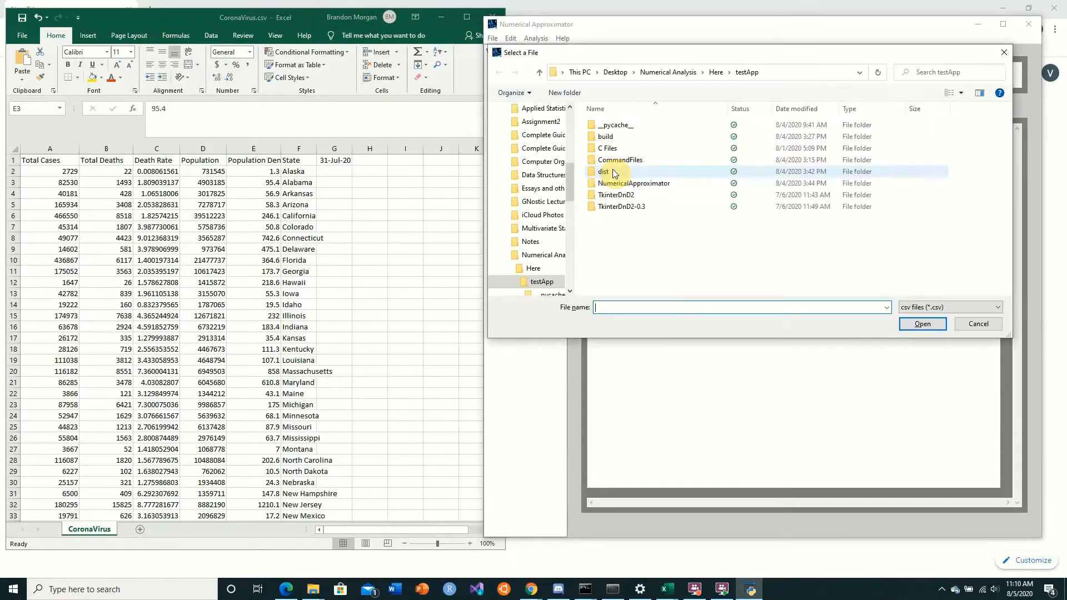
Load the 2 KB CoronaVirus CSV from the Sample Data folder inside Desktop's NumericalApproximator folder as the variable's data
{"action": "left_click", "coordinate": [615, 72]}
{"action": "left_click", "coordinate": [617, 125]}
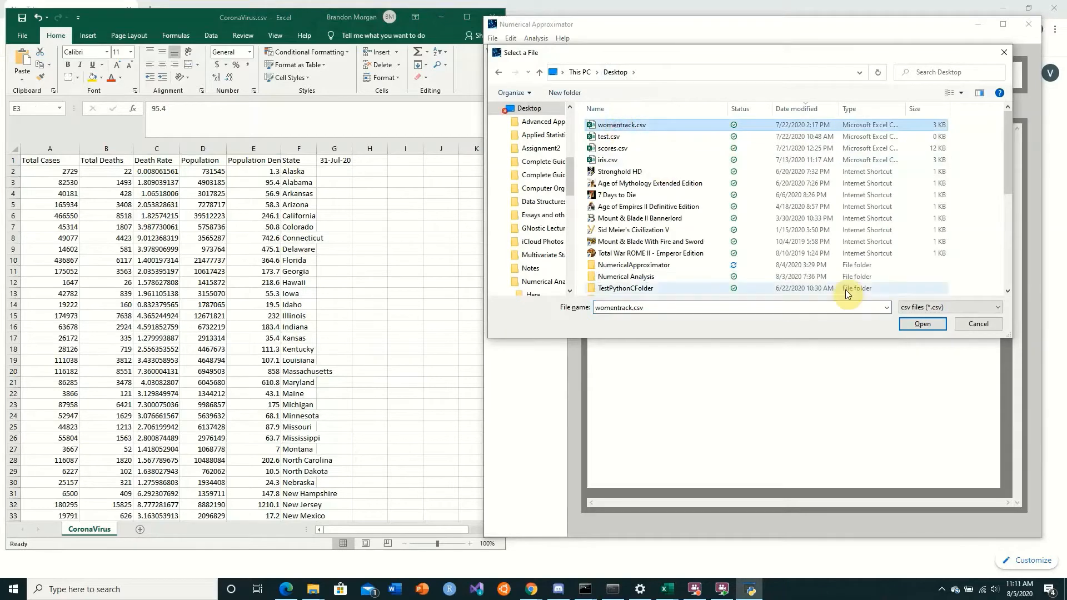
{"action": "left_click", "coordinate": [524, 108]}
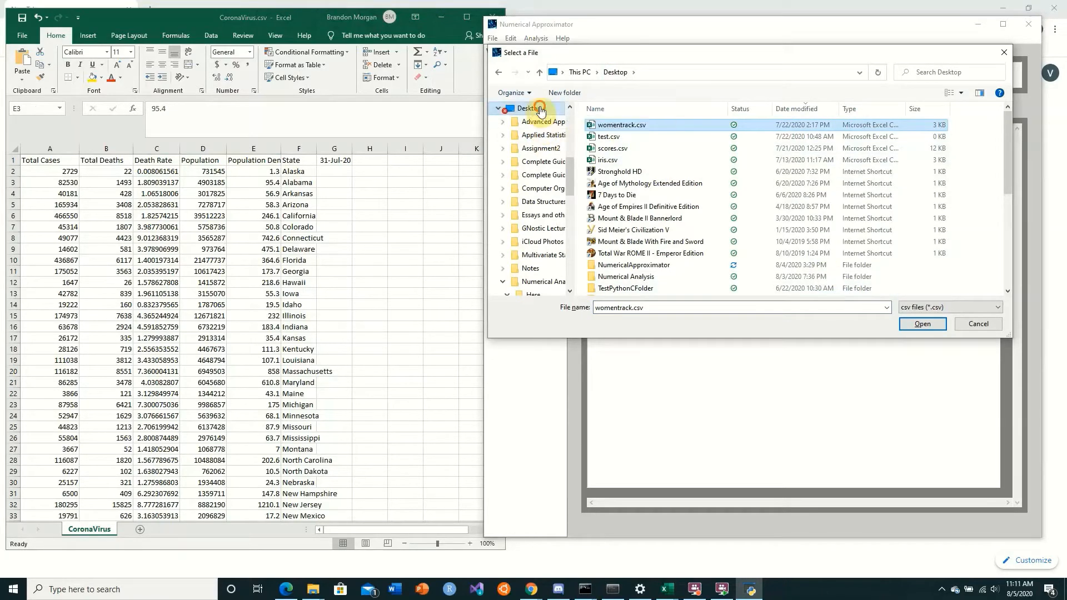
{"action": "double_click", "coordinate": [636, 265]}
{"action": "double_click", "coordinate": [640, 136]}
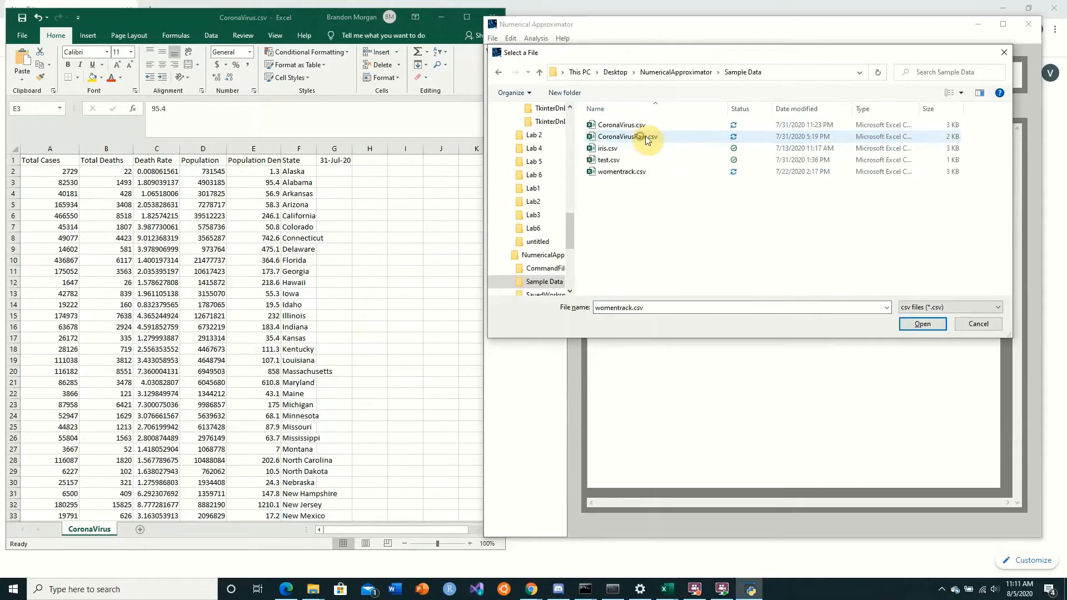
{"action": "left_click", "coordinate": [643, 136]}
{"action": "left_click", "coordinate": [924, 326]}
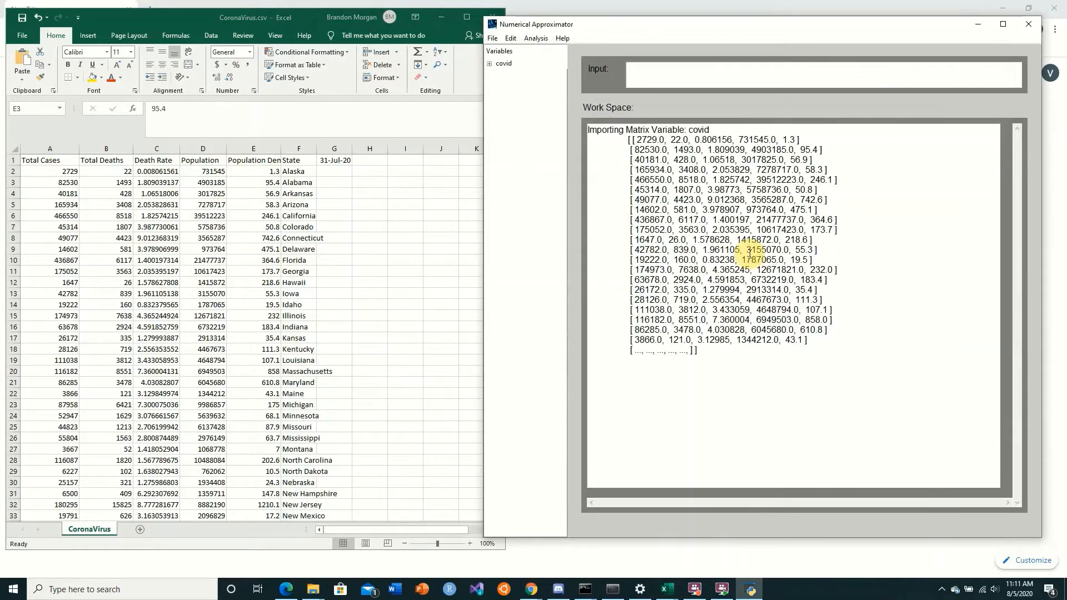
Expand the covid variable's type and dimensions, and calculate mean(covid)
{"action": "left_click", "coordinate": [488, 65]}
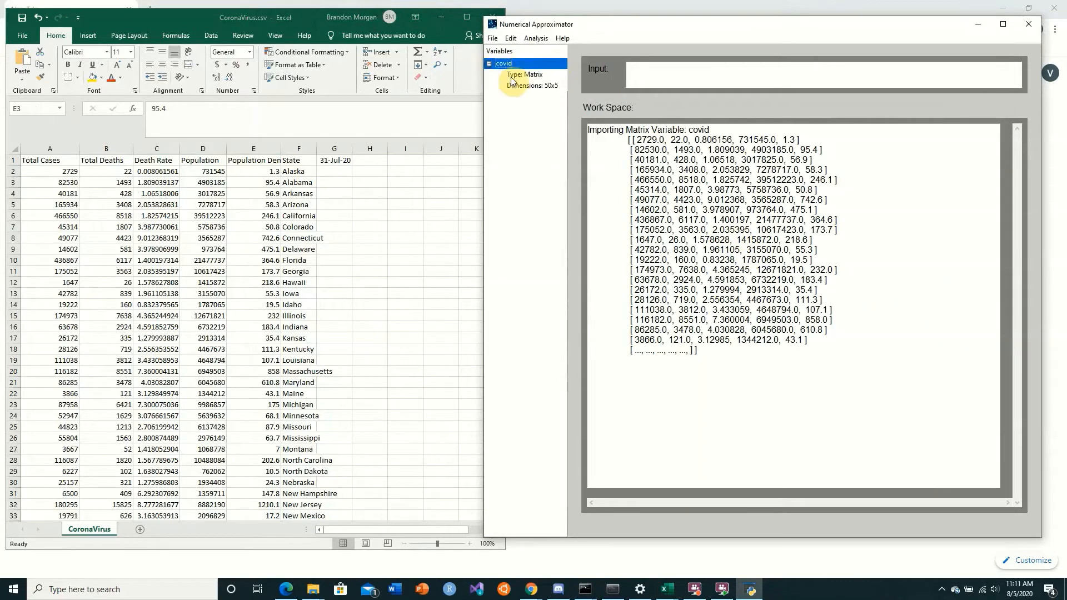
{"action": "left_click", "coordinate": [675, 77]}
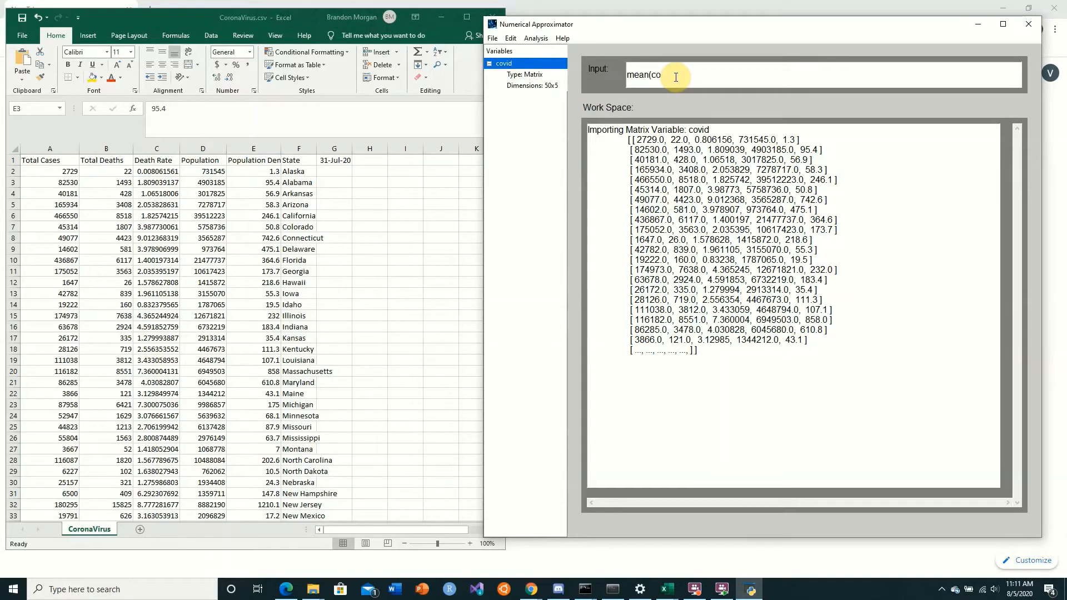
{"action": "key", "text": "Return"}
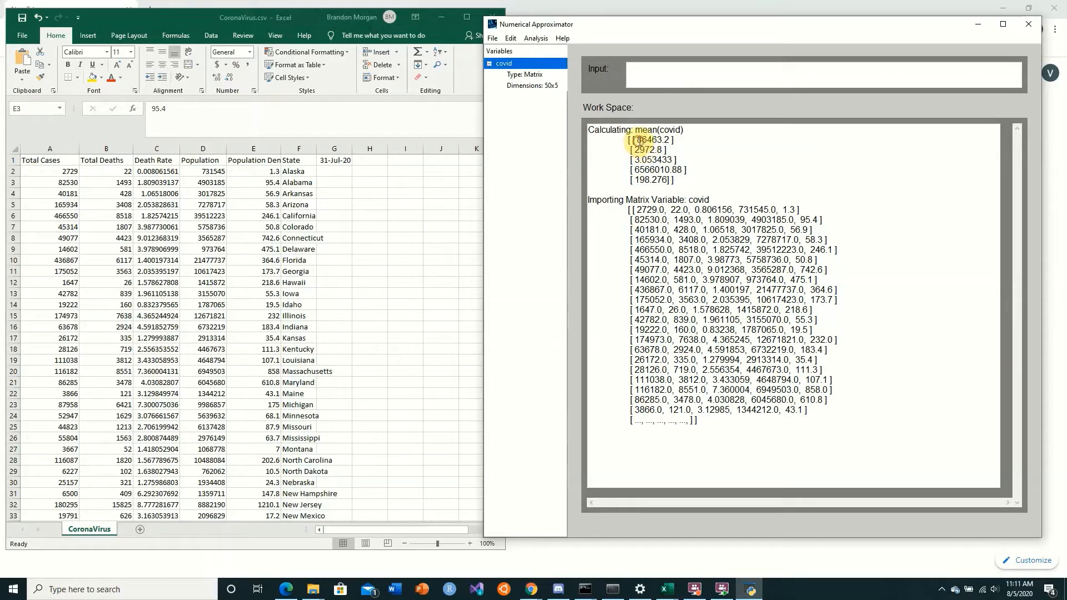
Examine each mean in the mean(covid) result, relating it to its data column in the spreadsheet
{"action": "left_click_drag", "start_coordinate": [637, 140], "coordinate": [666, 141]}
{"action": "left_click", "coordinate": [644, 143]}
{"action": "left_click_drag", "start_coordinate": [638, 150], "coordinate": [651, 151]}
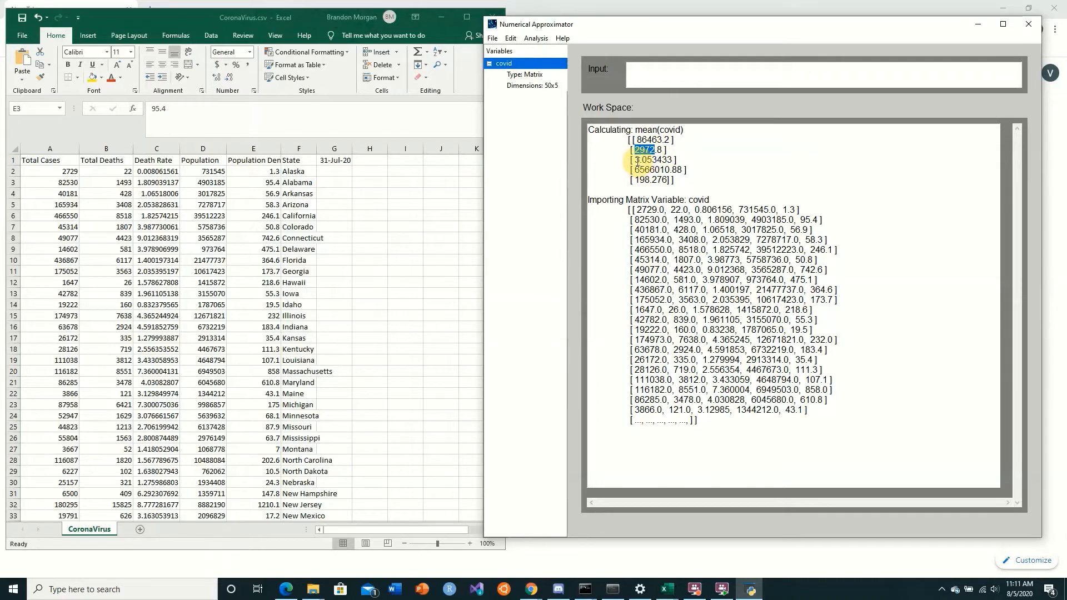
{"action": "left_click_drag", "start_coordinate": [637, 161], "coordinate": [640, 161]}
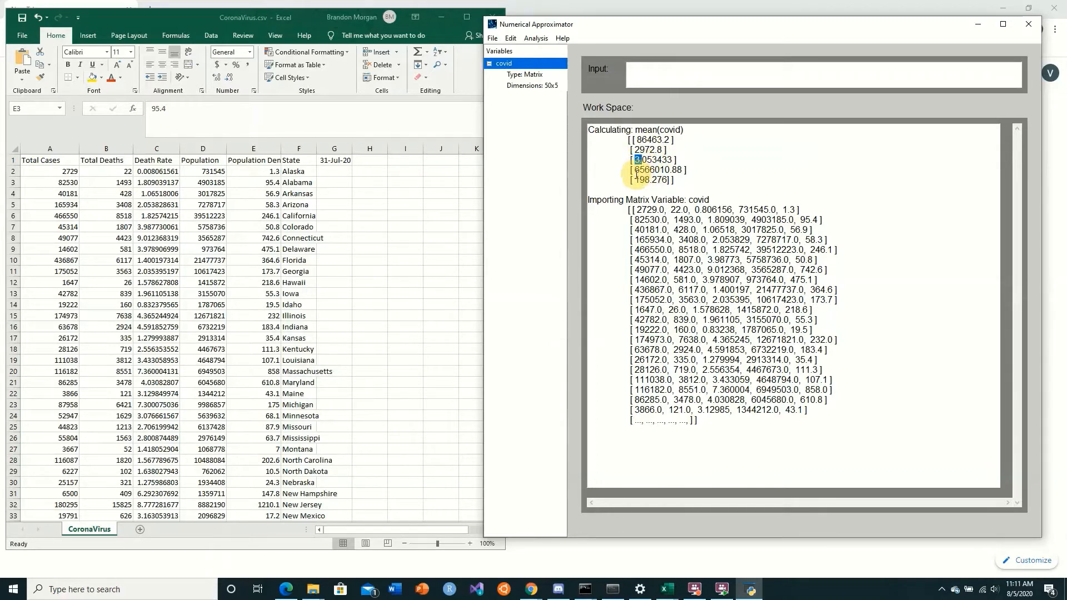
{"action": "mouse_move", "coordinate": [636, 172]}
{"action": "left_mouse_down"}
{"action": "mouse_move", "coordinate": [668, 171]}
{"action": "mouse_move", "coordinate": [643, 172]}
{"action": "left_mouse_up"}
{"action": "left_click", "coordinate": [644, 183]}
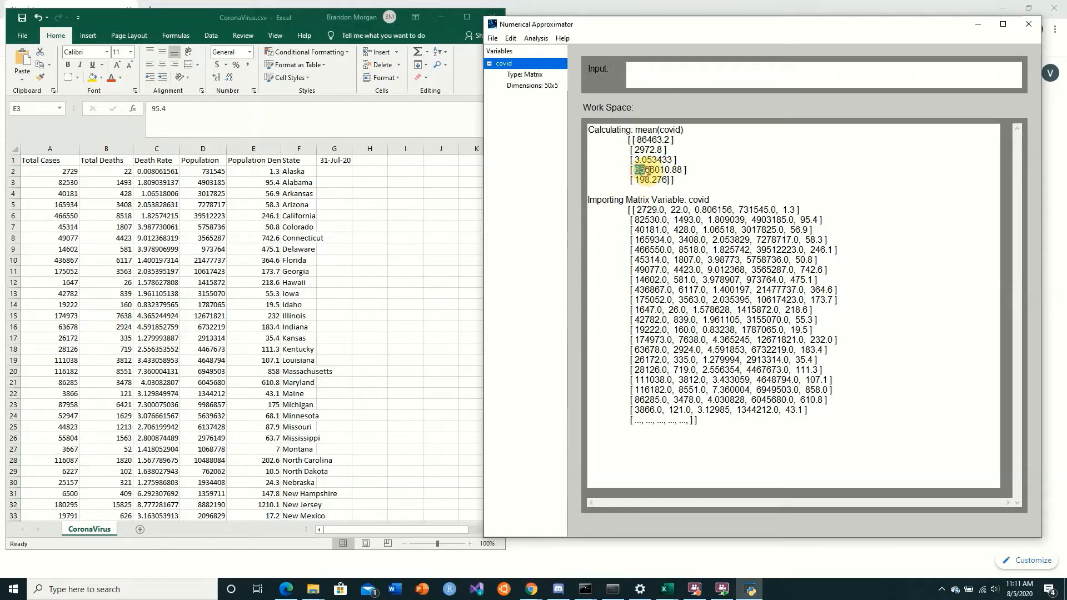
{"action": "left_click_drag", "start_coordinate": [636, 180], "coordinate": [651, 180]}
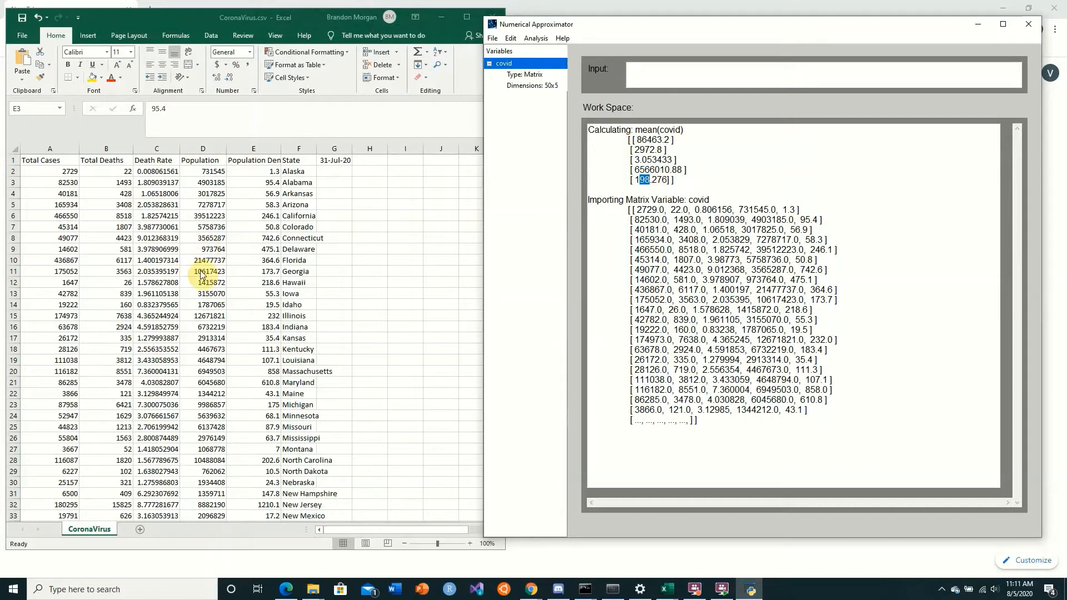
{"action": "scroll", "coordinate": [203, 272], "scroll_direction": "down", "scroll_amount": 15}
{"action": "scroll", "coordinate": [203, 272], "scroll_direction": "up", "scroll_amount": 15}
Calculate the correlation matrix of the imported data with cor(covid)
{"action": "left_click", "coordinate": [670, 74]}
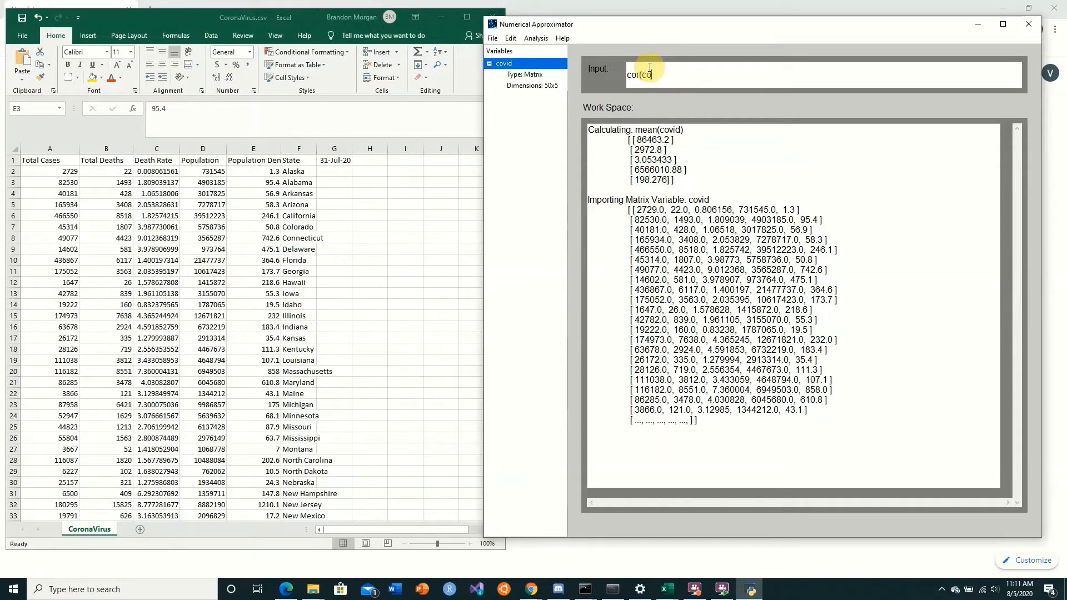
{"action": "type", "text": "cor(covid)"}
{"action": "key", "text": "Return"}
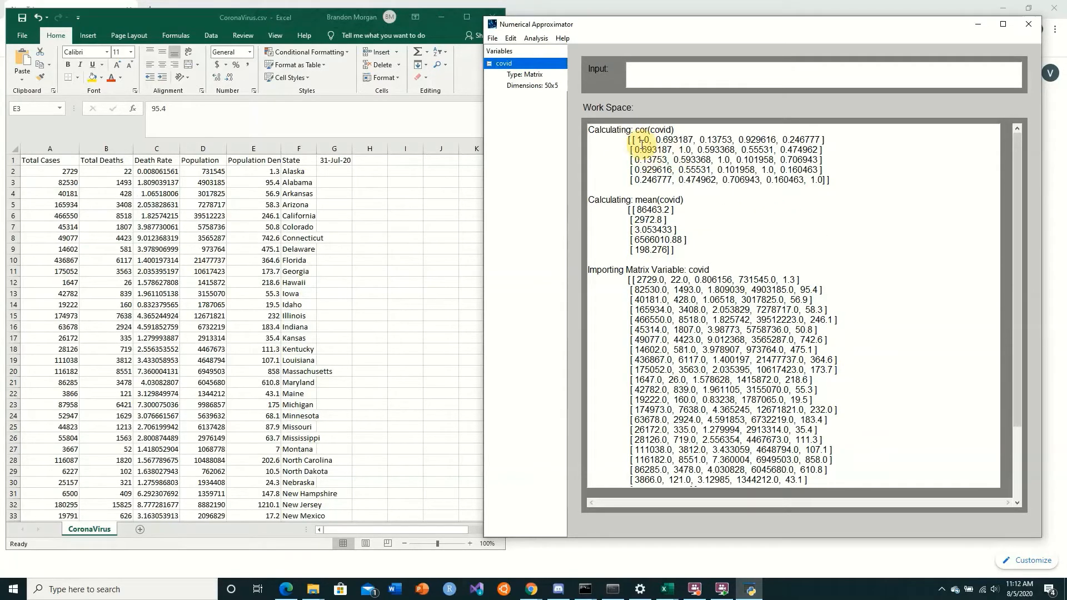
Relate the entries of the cor(covid) matrix to the spreadsheet's Total Cases, Total Deaths, Death Rate and Population columns
{"action": "left_click", "coordinate": [44, 169]}
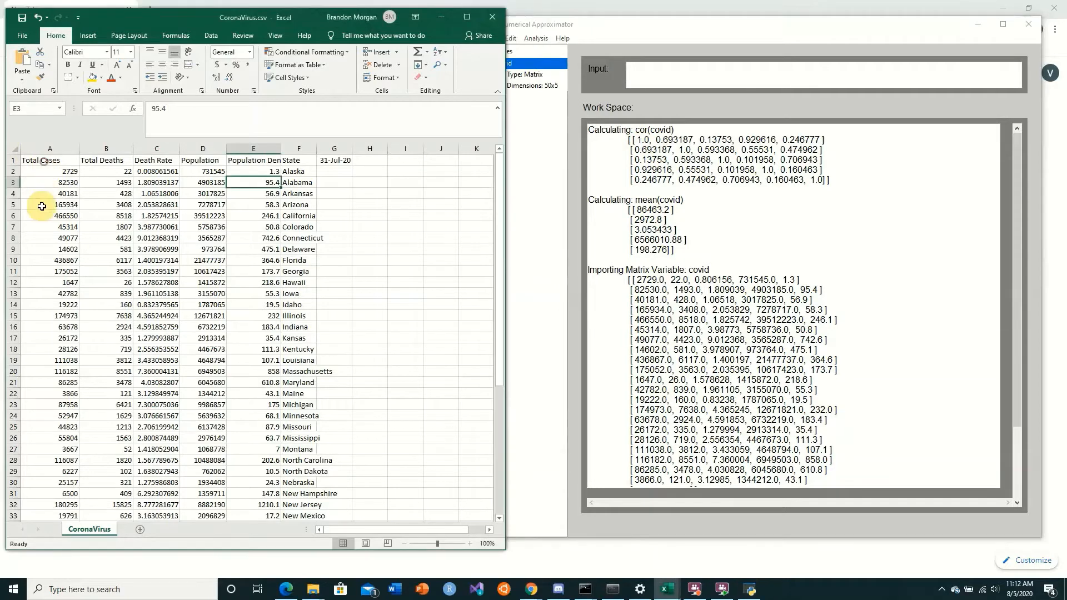
{"action": "left_click_drag", "start_coordinate": [55, 167], "coordinate": [56, 205]}
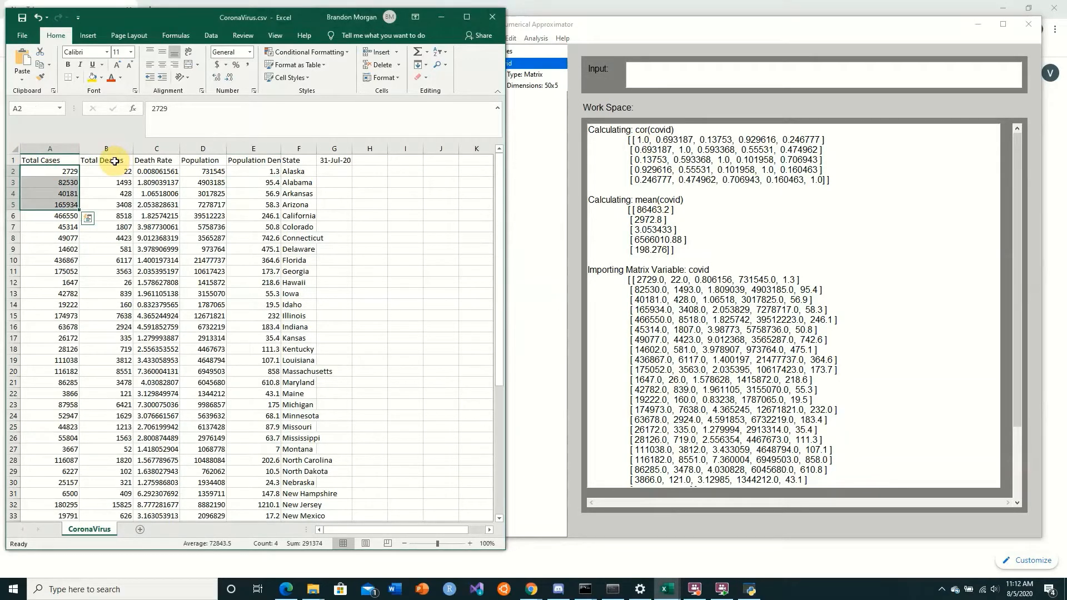
{"action": "left_click_drag", "start_coordinate": [114, 161], "coordinate": [98, 294]}
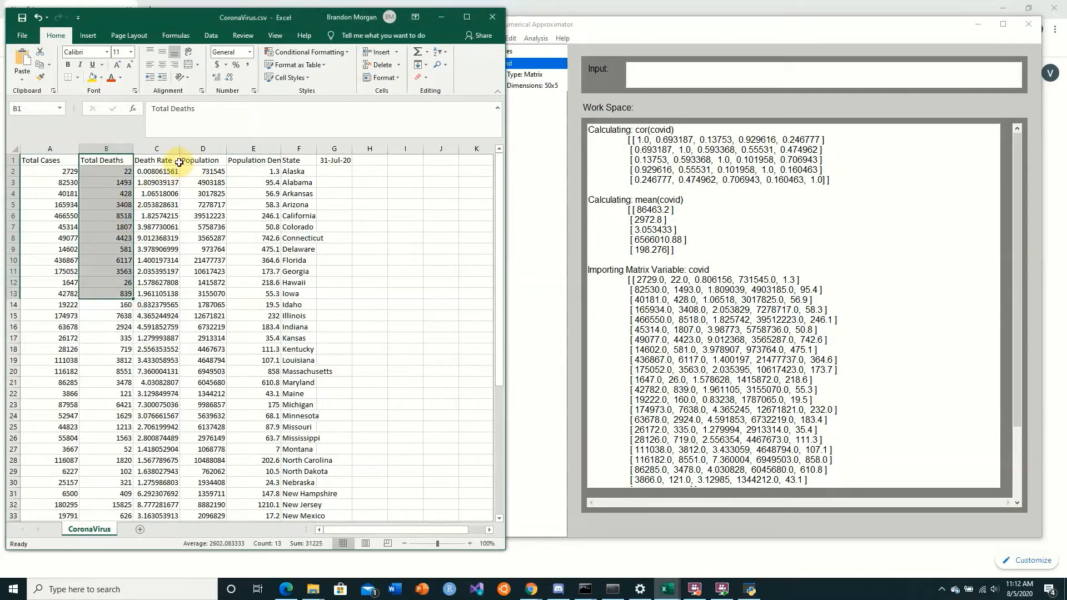
{"action": "left_click_drag", "start_coordinate": [156, 171], "coordinate": [141, 252]}
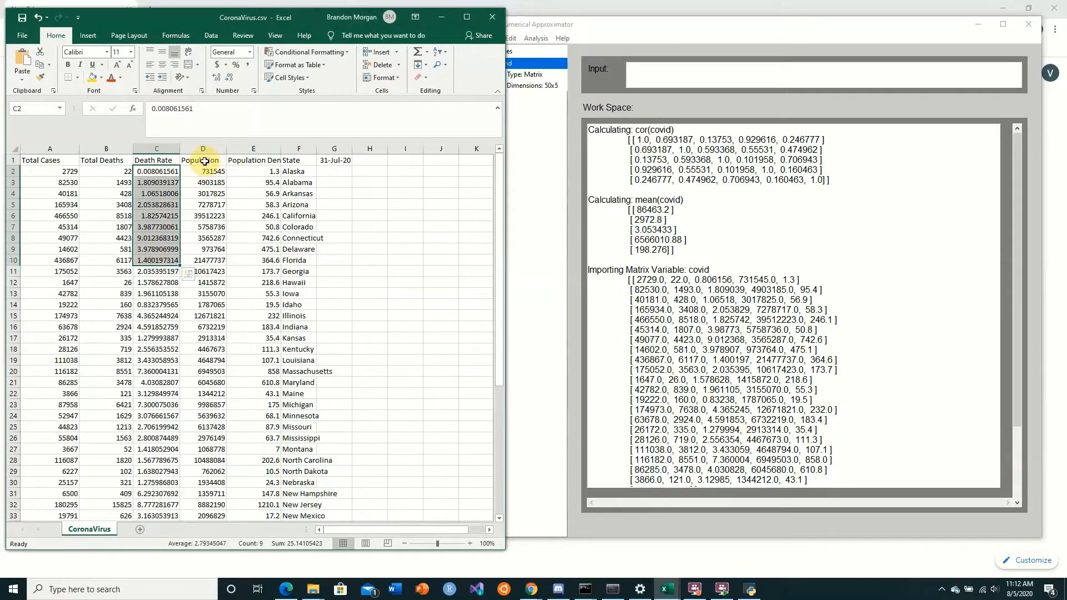
{"action": "left_click_drag", "start_coordinate": [204, 161], "coordinate": [196, 291]}
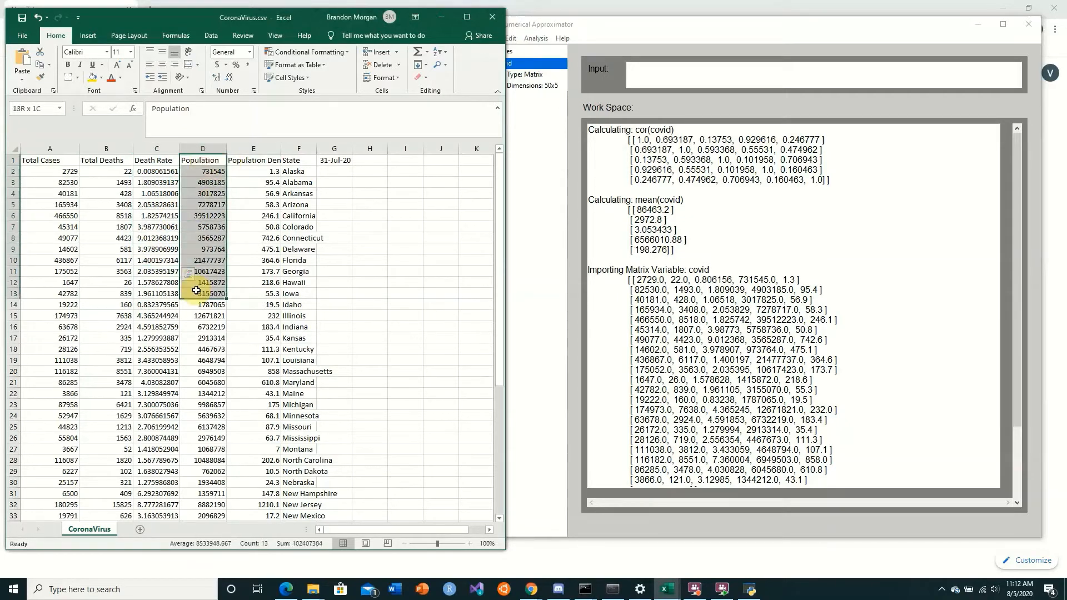
{"action": "left_click", "coordinate": [54, 166]}
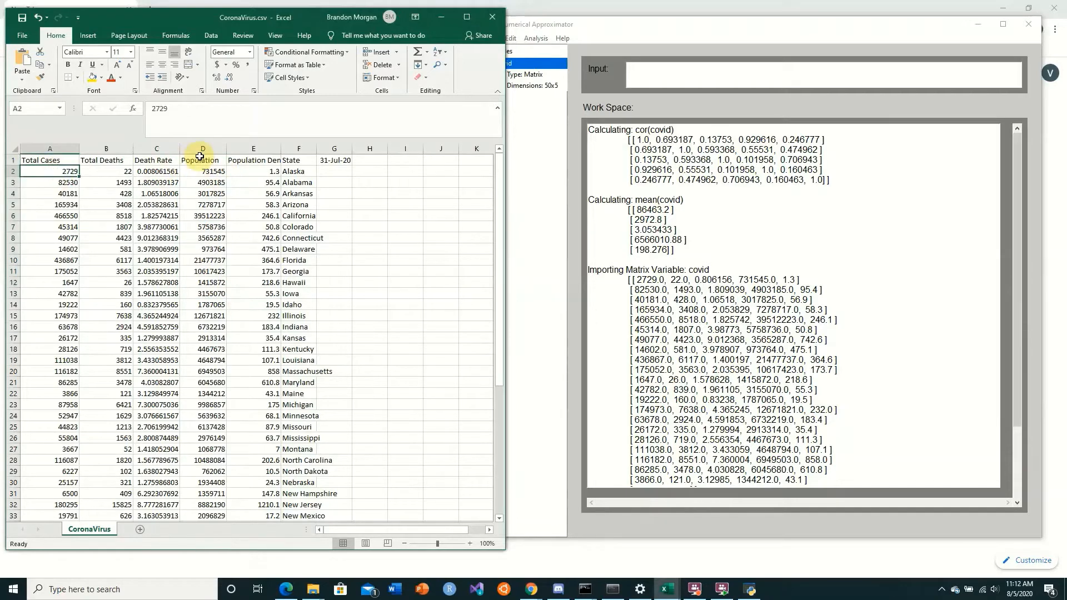
{"action": "left_click_drag", "start_coordinate": [201, 161], "coordinate": [191, 295]}
{"action": "left_click_drag", "start_coordinate": [48, 161], "coordinate": [45, 275]}
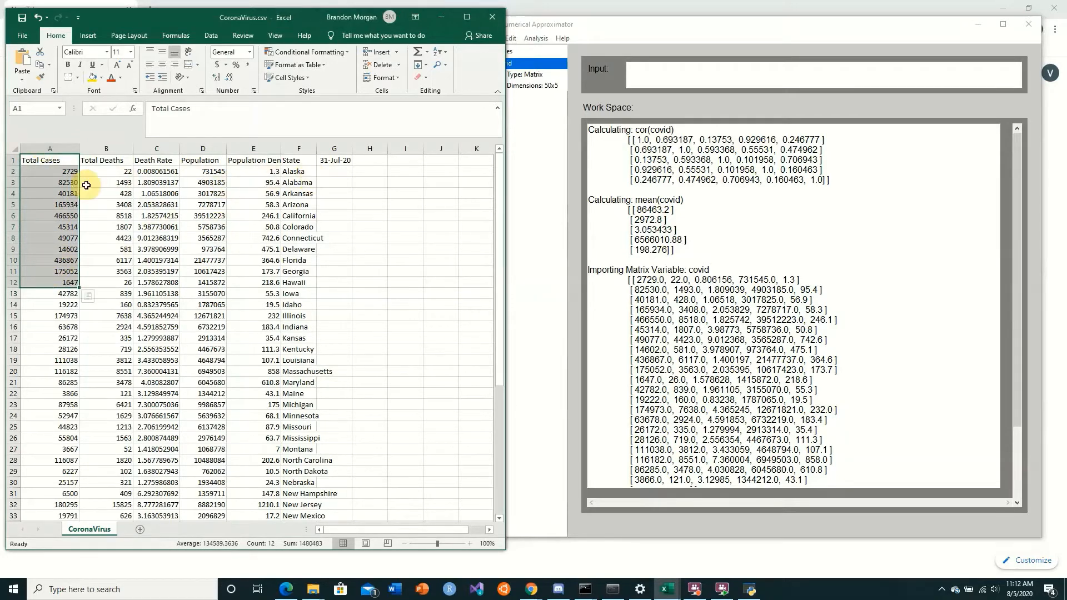
{"action": "left_click_drag", "start_coordinate": [54, 162], "coordinate": [51, 239]}
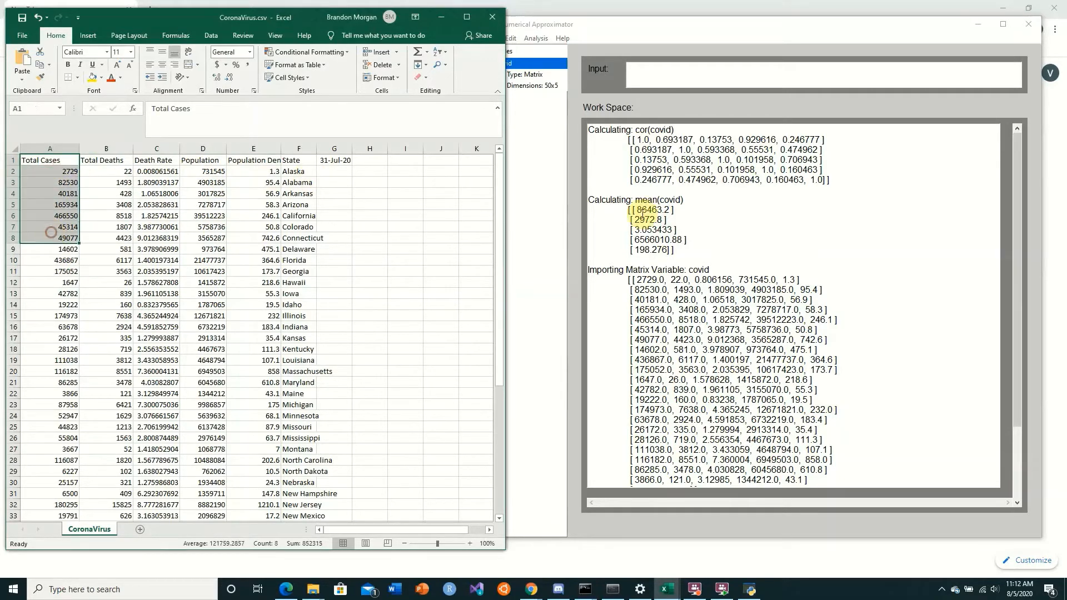
Examine the correlation between Total Cases and Population Density, comparing the matrix entry with both spreadsheet columns
{"action": "left_click", "coordinate": [643, 179]}
{"action": "left_click_drag", "start_coordinate": [645, 179], "coordinate": [651, 179]}
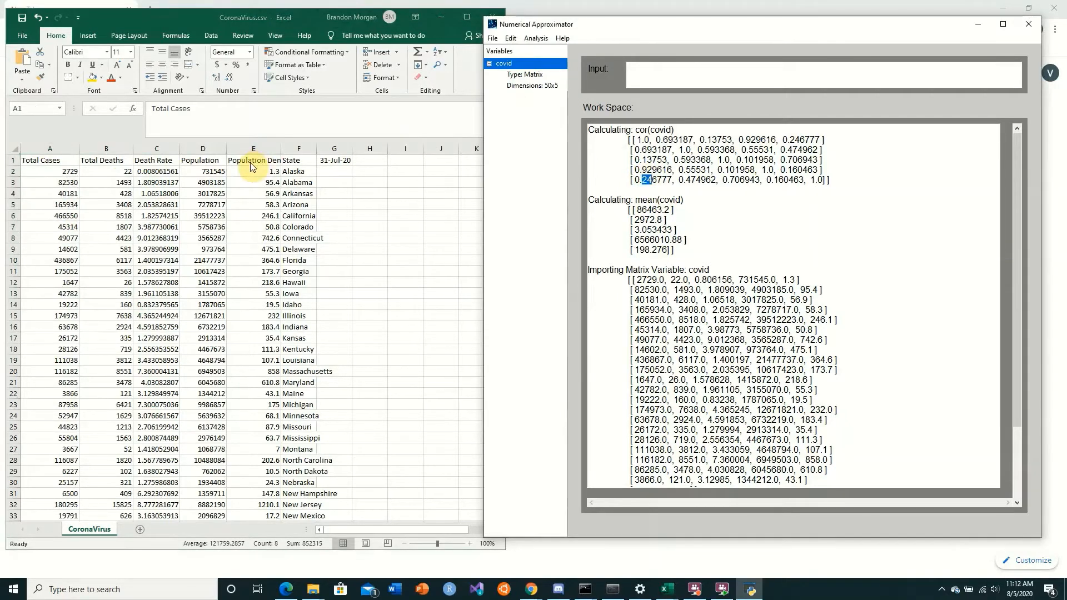
{"action": "left_click_drag", "start_coordinate": [252, 166], "coordinate": [260, 272]}
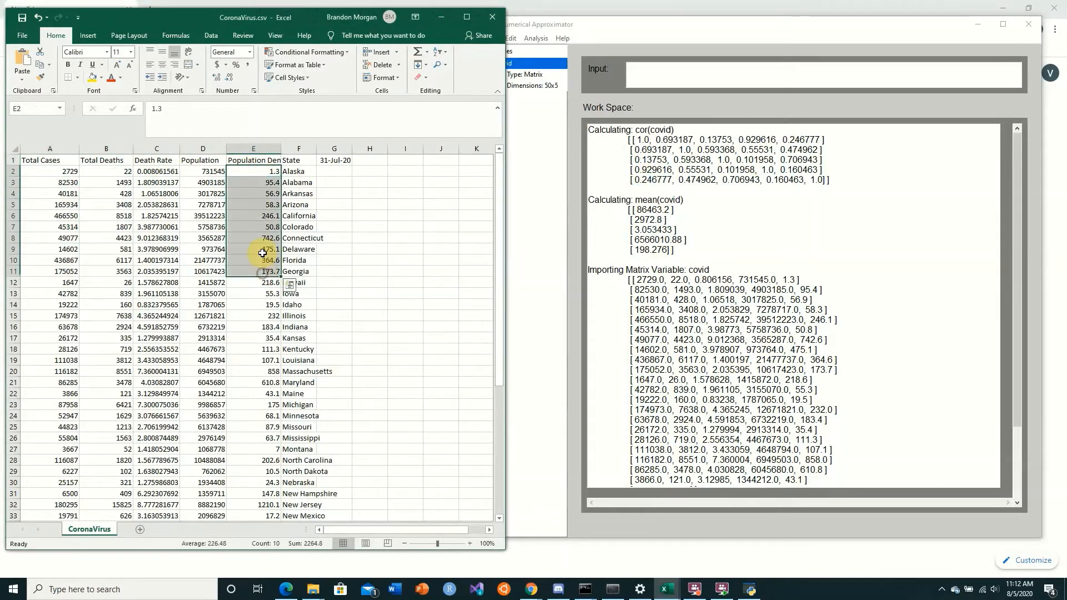
{"action": "left_click", "coordinate": [317, 237]}
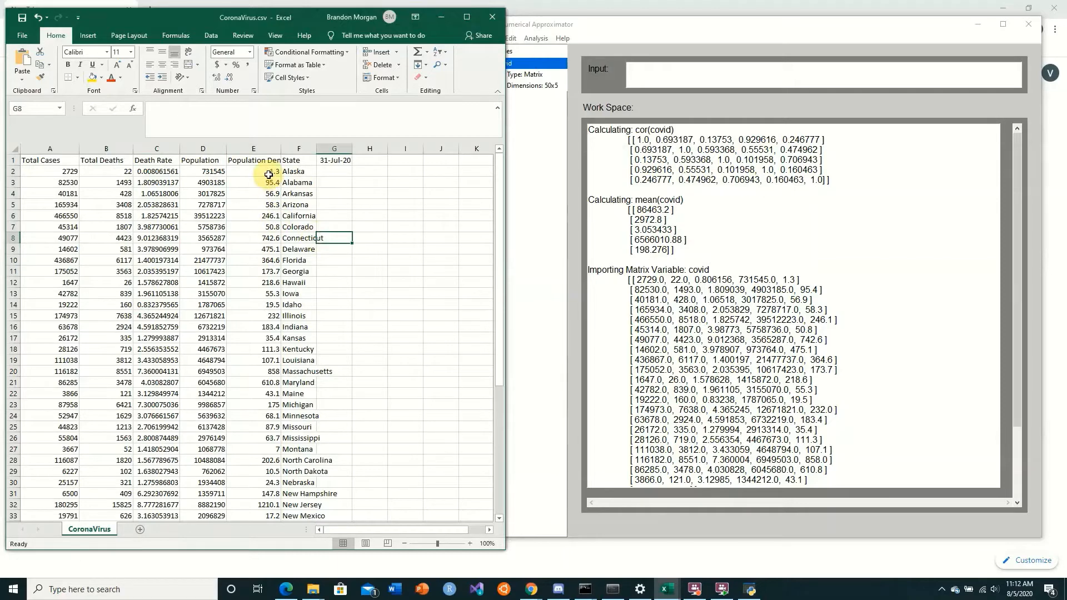
{"action": "left_click_drag", "start_coordinate": [268, 172], "coordinate": [255, 294]}
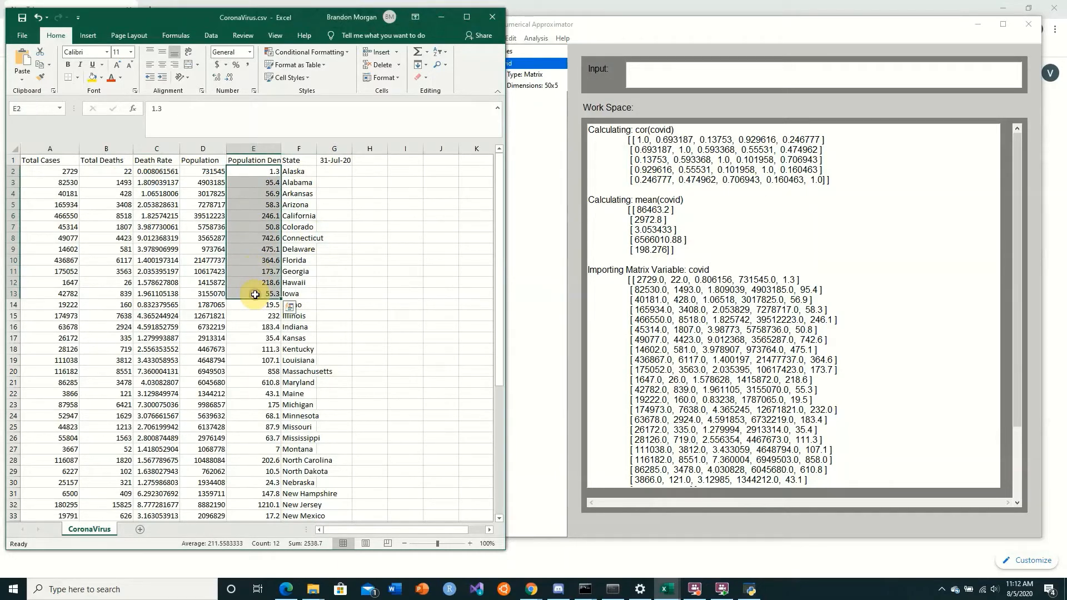
{"action": "left_click", "coordinate": [310, 194]}
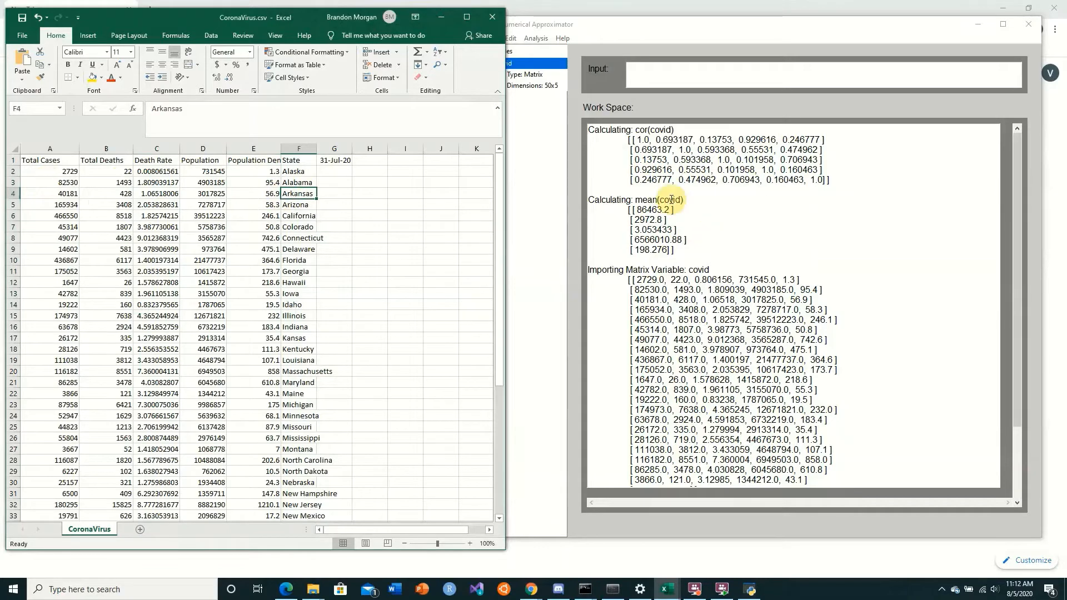
{"action": "left_click", "coordinate": [633, 180]}
{"action": "left_click_drag", "start_coordinate": [639, 179], "coordinate": [658, 179]}
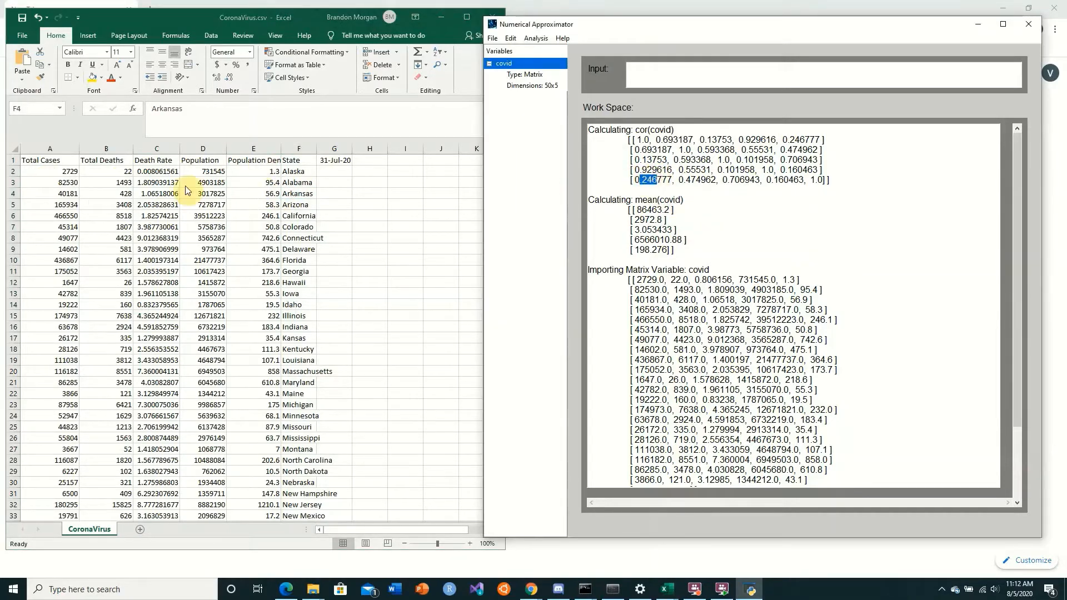
{"action": "left_click", "coordinate": [54, 173]}
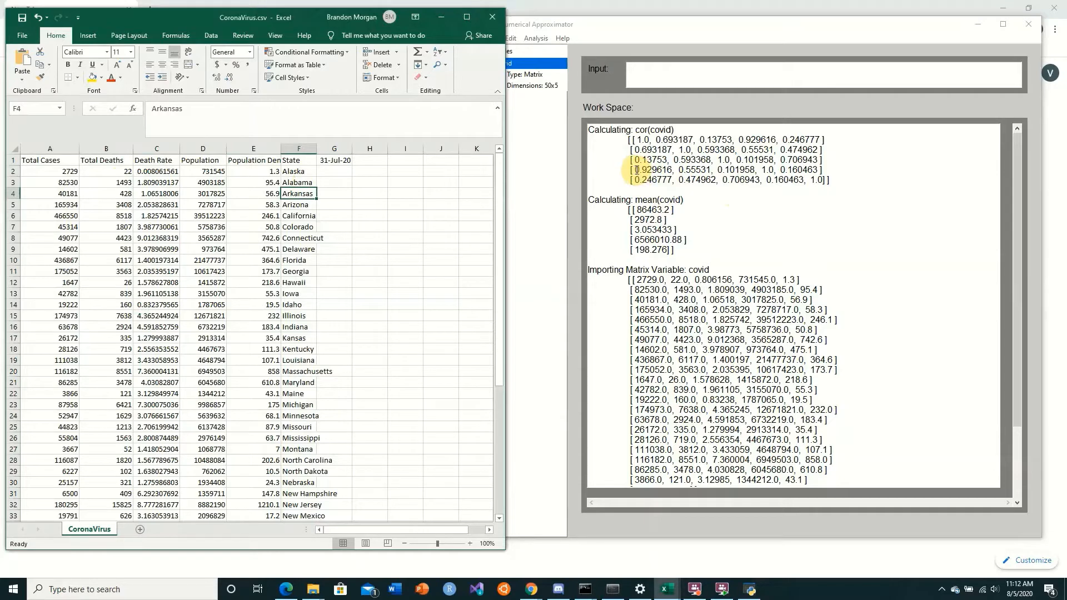
Compare Death Rate's correlations with Total Cases and with Population Density, relating them to the spreadsheet columns
{"action": "left_click_drag", "start_coordinate": [634, 159], "coordinate": [655, 159]}
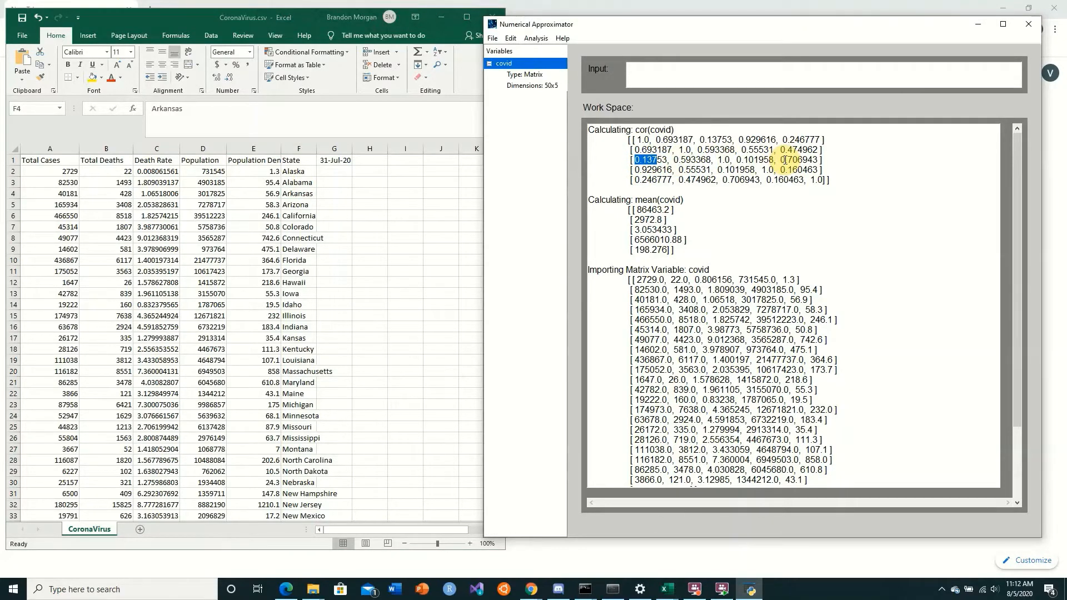
{"action": "left_click_drag", "start_coordinate": [780, 159], "coordinate": [820, 160]}
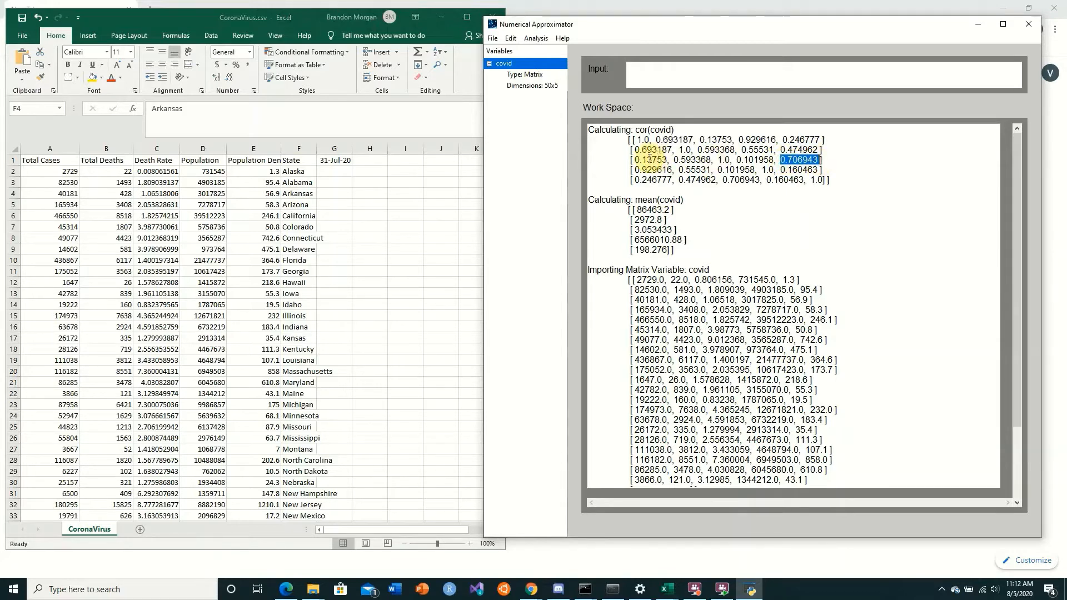
{"action": "left_click_drag", "start_coordinate": [635, 159], "coordinate": [657, 160]}
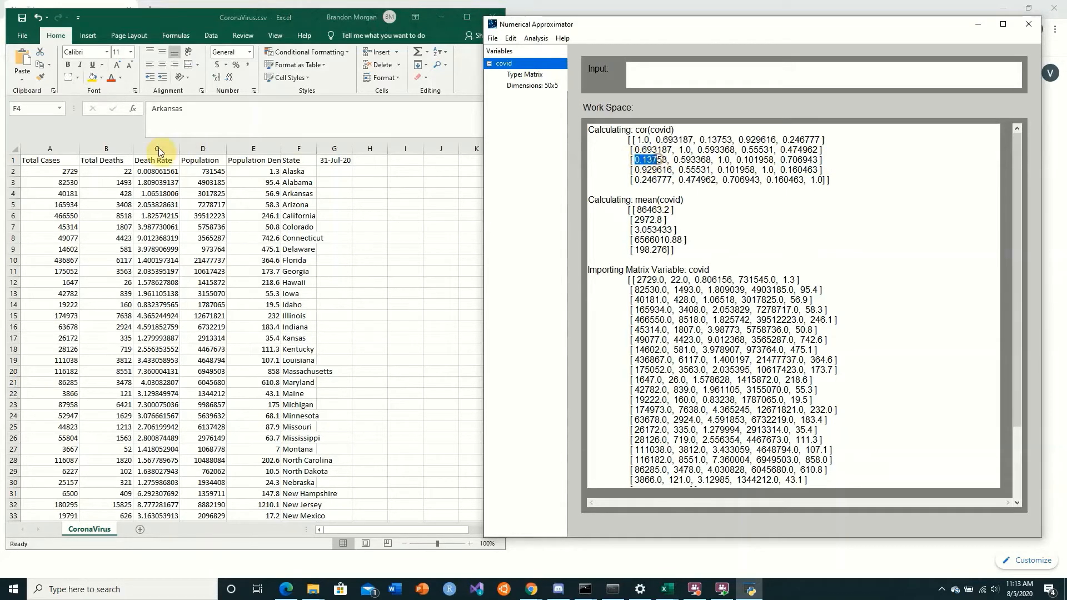
{"action": "left_click_drag", "start_coordinate": [786, 160], "coordinate": [818, 159]}
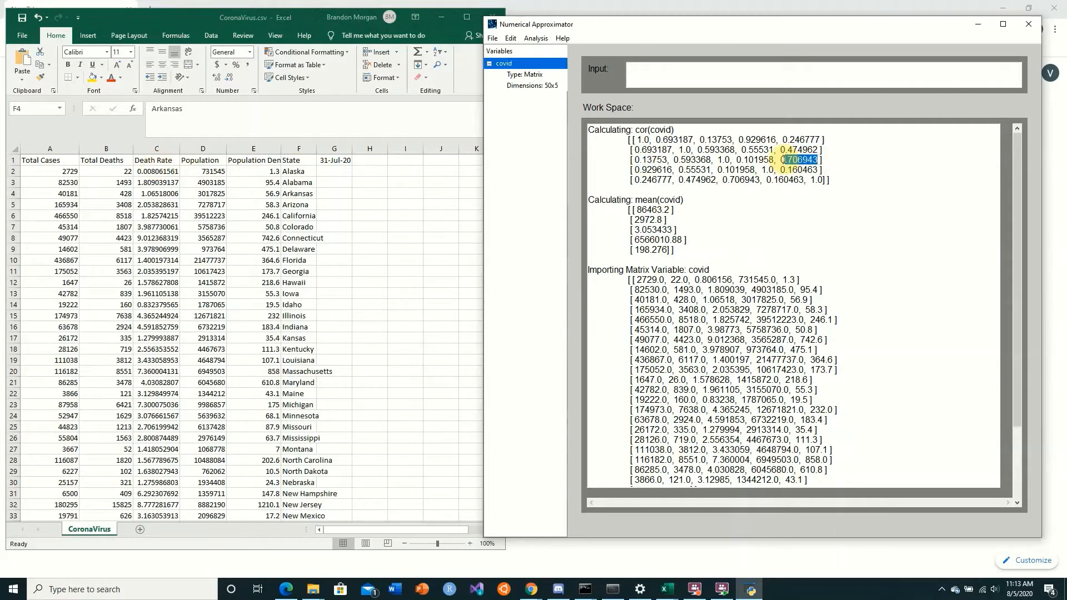
{"action": "left_click", "coordinate": [260, 175]}
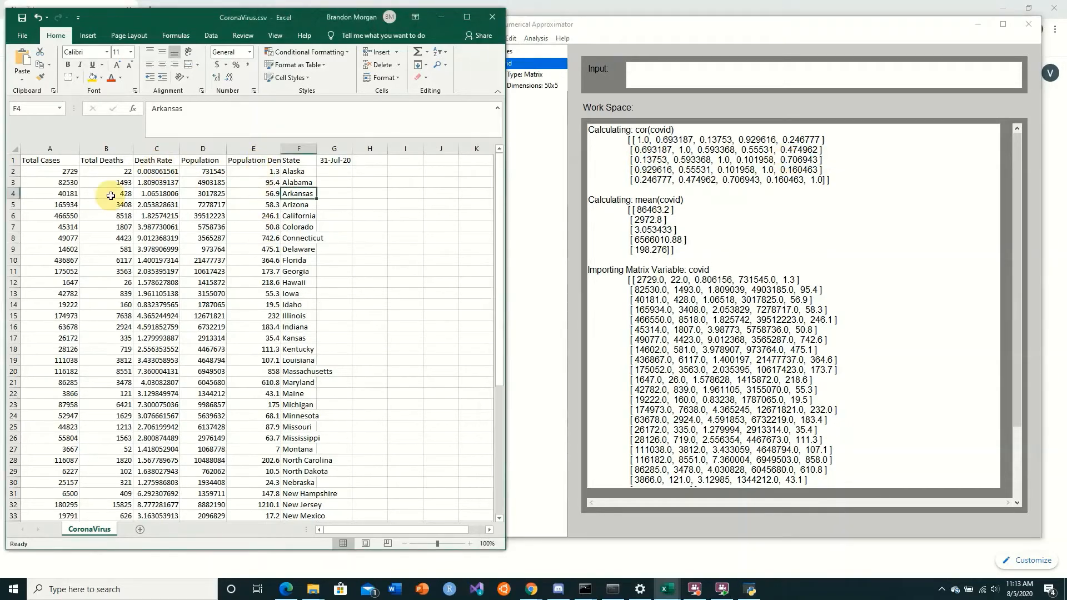
{"action": "left_click_drag", "start_coordinate": [60, 165], "coordinate": [63, 250]}
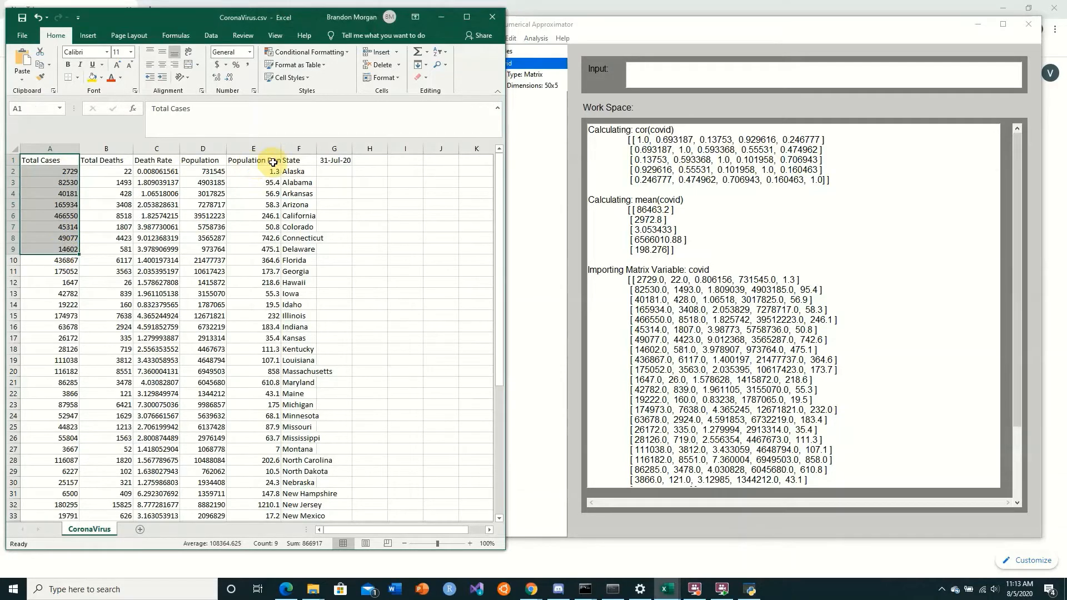
{"action": "left_click_drag", "start_coordinate": [274, 164], "coordinate": [275, 248]}
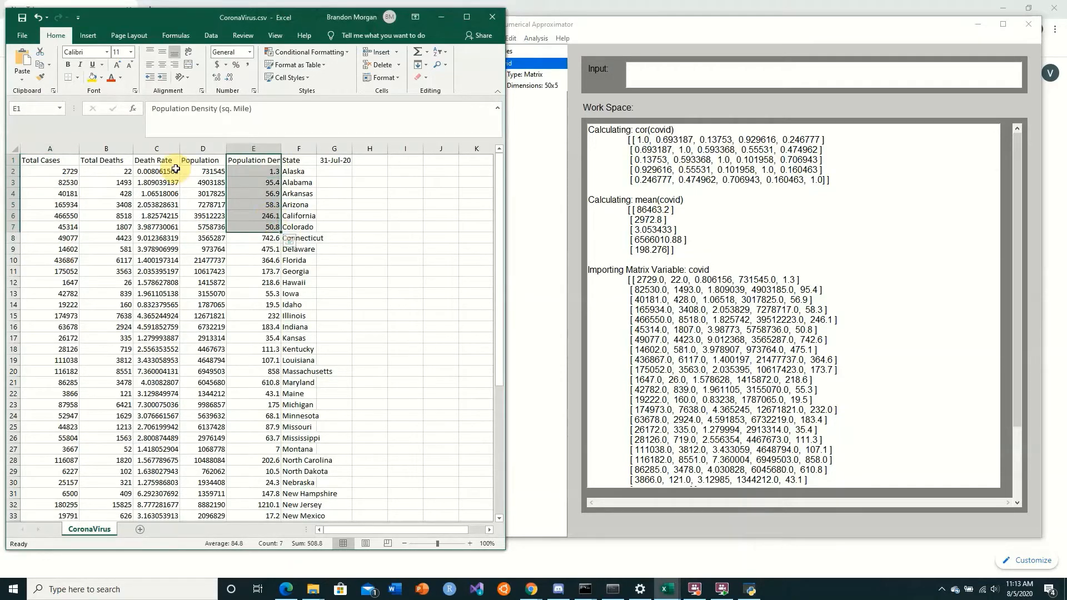
{"action": "left_click_drag", "start_coordinate": [170, 164], "coordinate": [167, 192]}
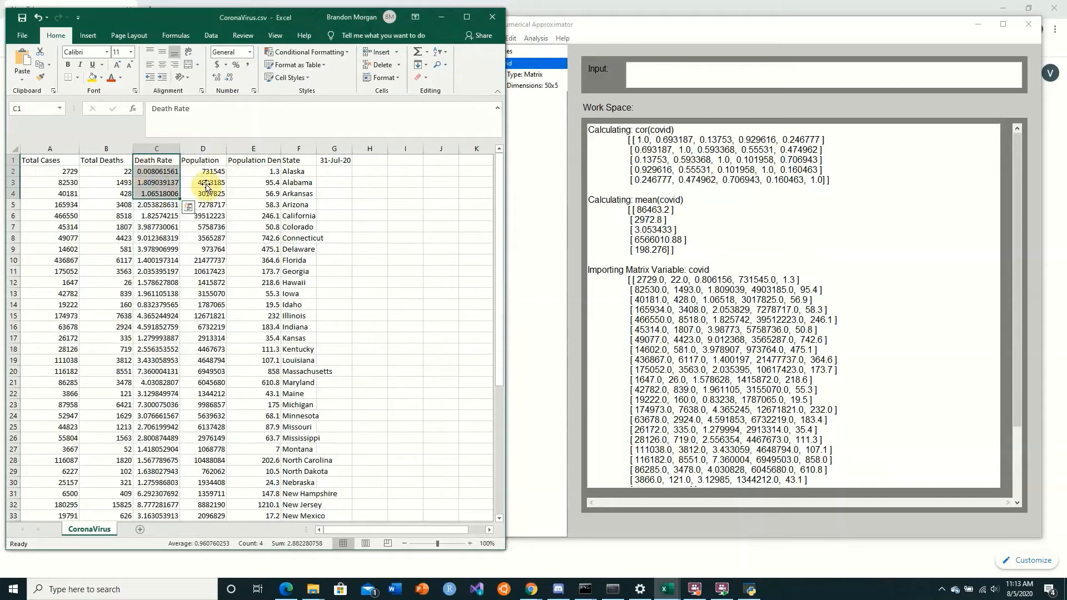
Calculate the covariance matrix with cov(covid) and widen the Numerical Approximator window to examine its entries
{"action": "left_click", "coordinate": [655, 86]}
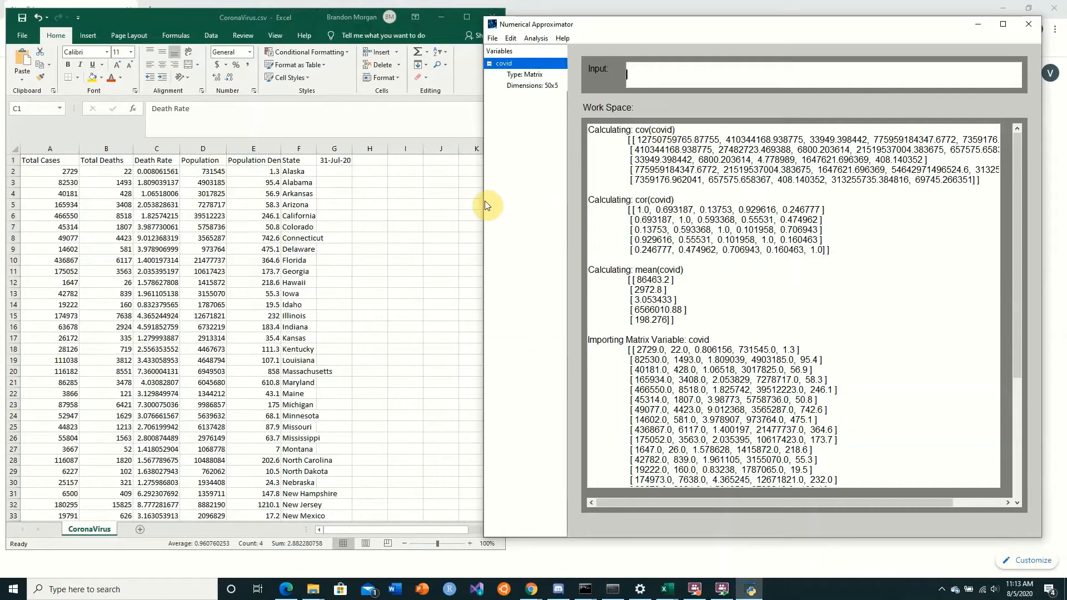
{"action": "left_click", "coordinate": [456, 203]}
{"action": "left_click_drag", "start_coordinate": [481, 207], "coordinate": [393, 207]}
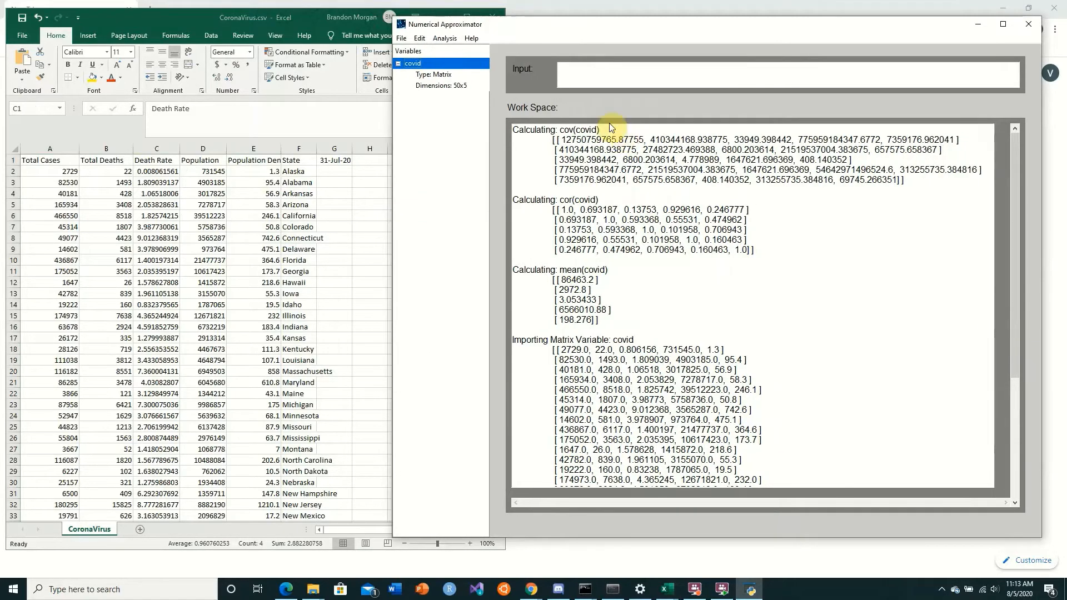
{"action": "left_click_drag", "start_coordinate": [566, 140], "coordinate": [699, 160]}
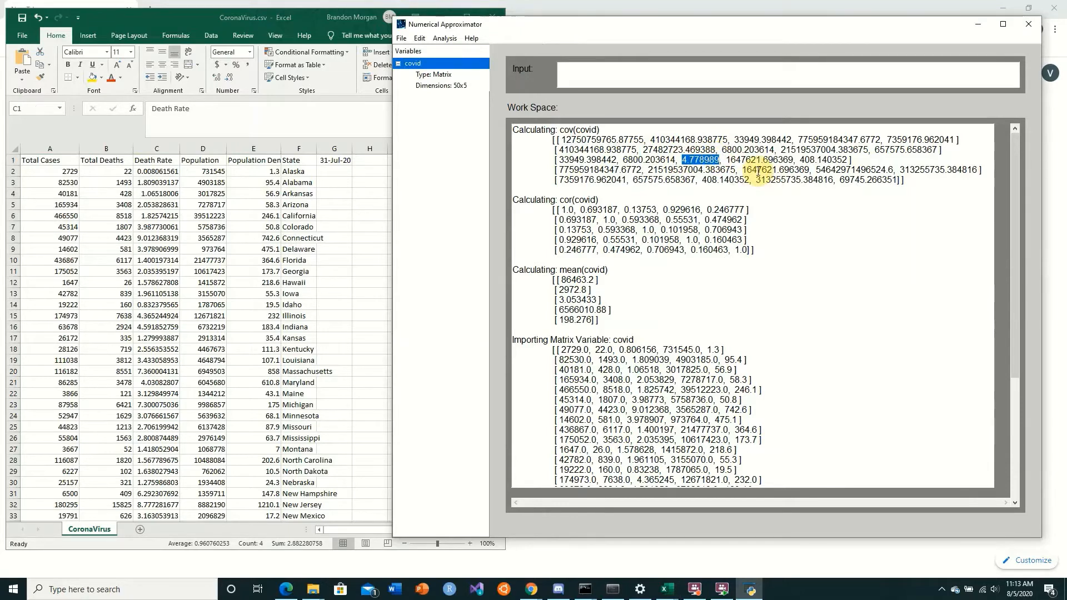
{"action": "left_click_drag", "start_coordinate": [742, 170], "coordinate": [794, 169]}
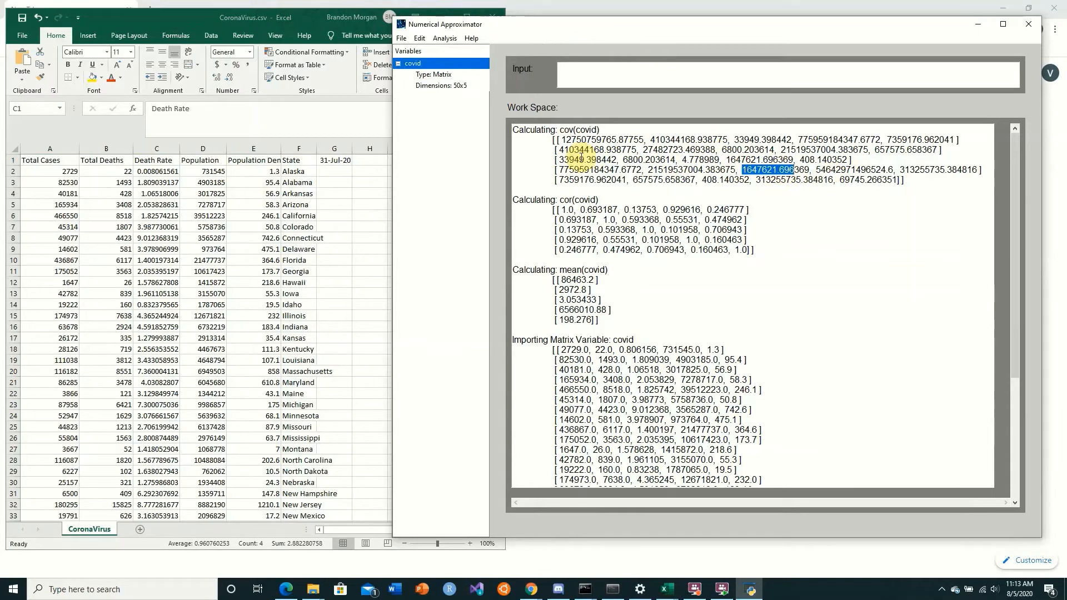
{"action": "left_click_drag", "start_coordinate": [559, 149], "coordinate": [589, 179]}
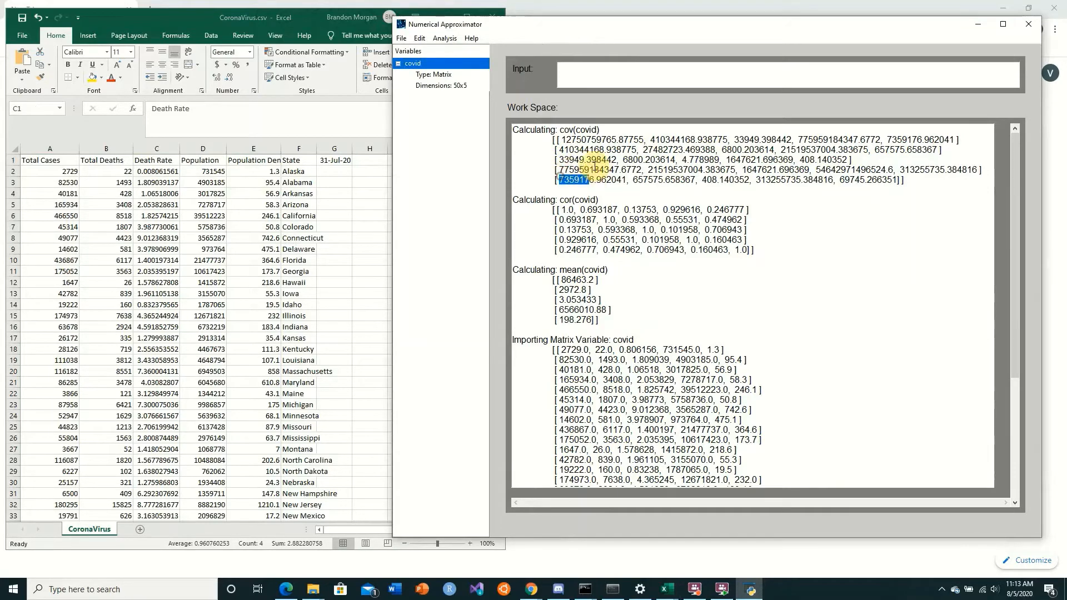
Narrow the Numerical Approximator window again and calculate the standardised data with zscore(covid)
{"action": "left_click_drag", "start_coordinate": [392, 141], "coordinate": [495, 139]}
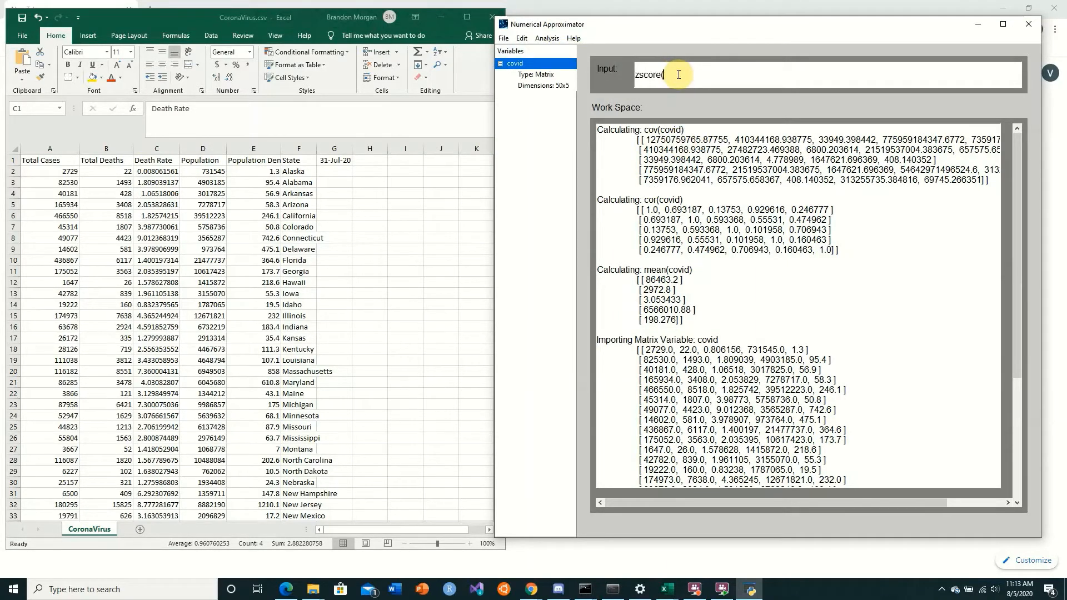
{"action": "type", "text": ")"}
{"action": "key", "text": "Return"}
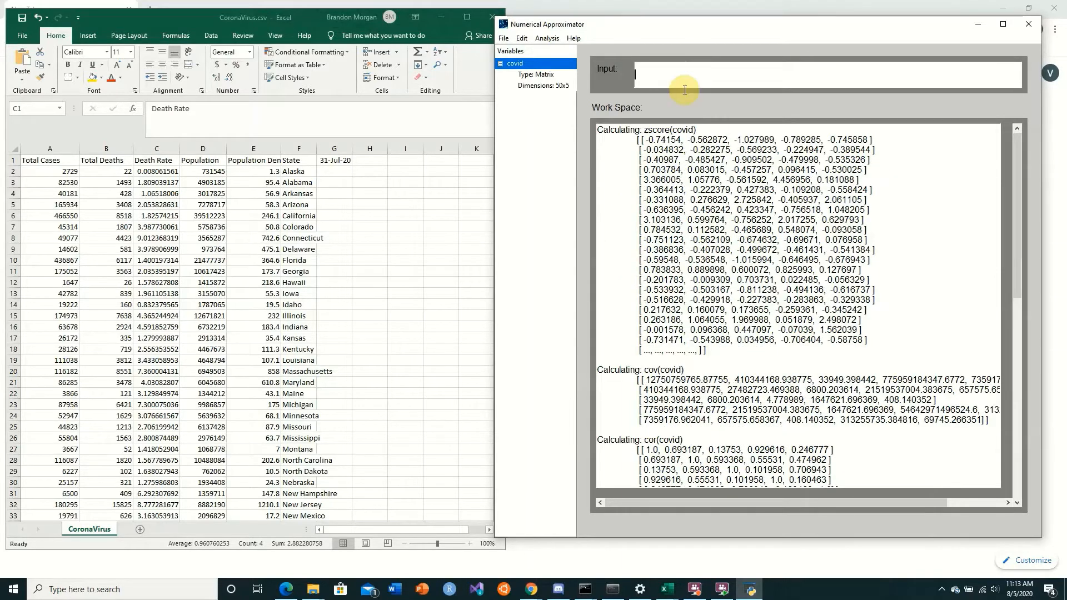
Run a cluster analysis of the variables on CoronaVirusRaw.csv from the NumericalApproximator Sample Data folder, using z-scores
{"action": "left_click", "coordinate": [547, 38]}
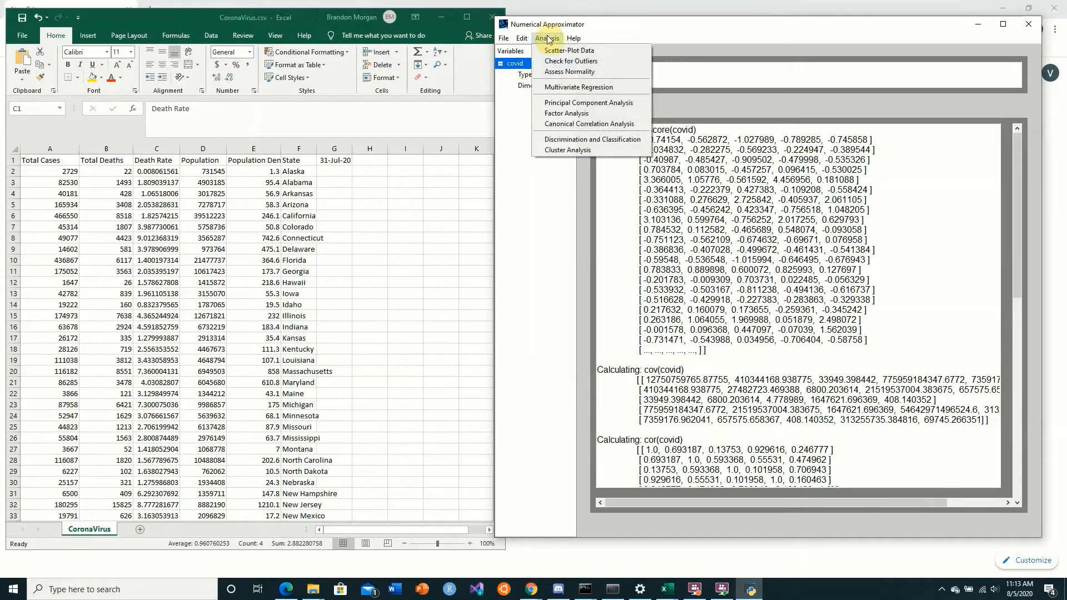
{"action": "left_click", "coordinate": [576, 149]}
{"action": "left_click", "coordinate": [589, 333]}
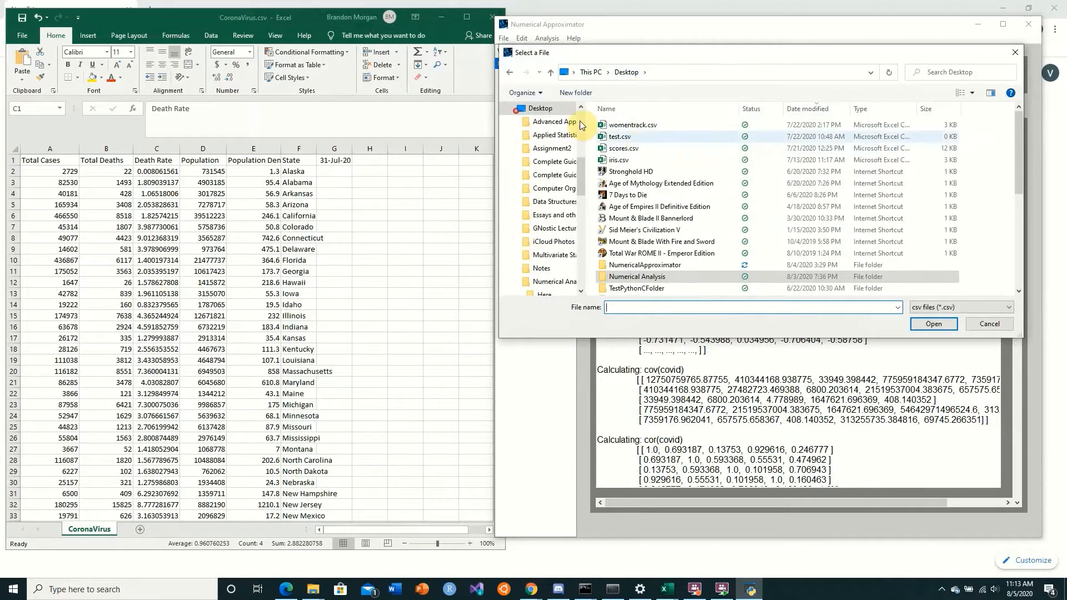
{"action": "double_click", "coordinate": [638, 276]}
{"action": "left_click", "coordinate": [626, 72]}
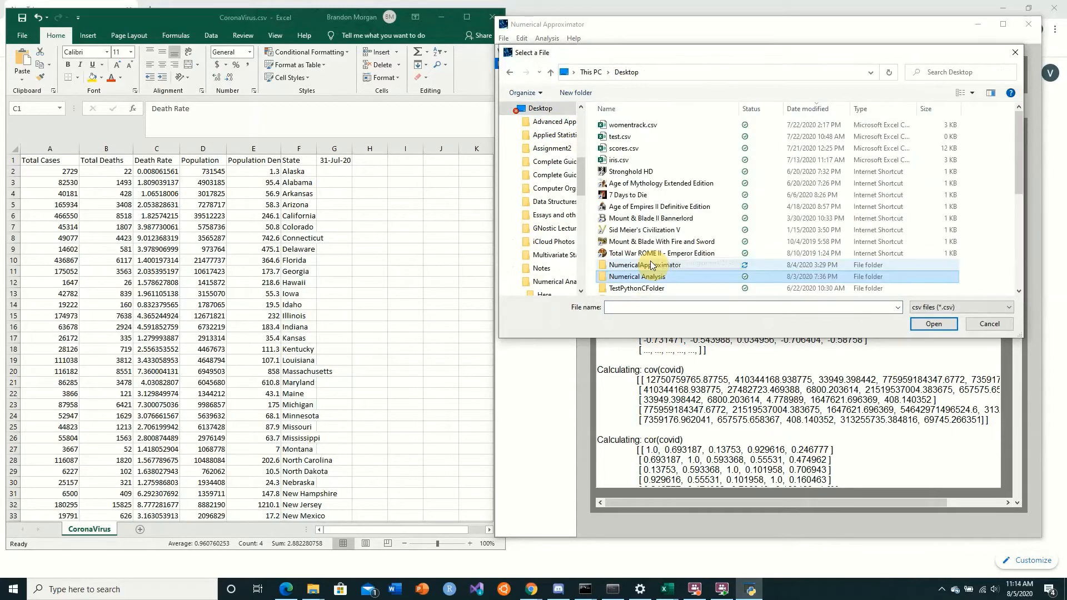
{"action": "double_click", "coordinate": [649, 261]}
{"action": "double_click", "coordinate": [646, 136]}
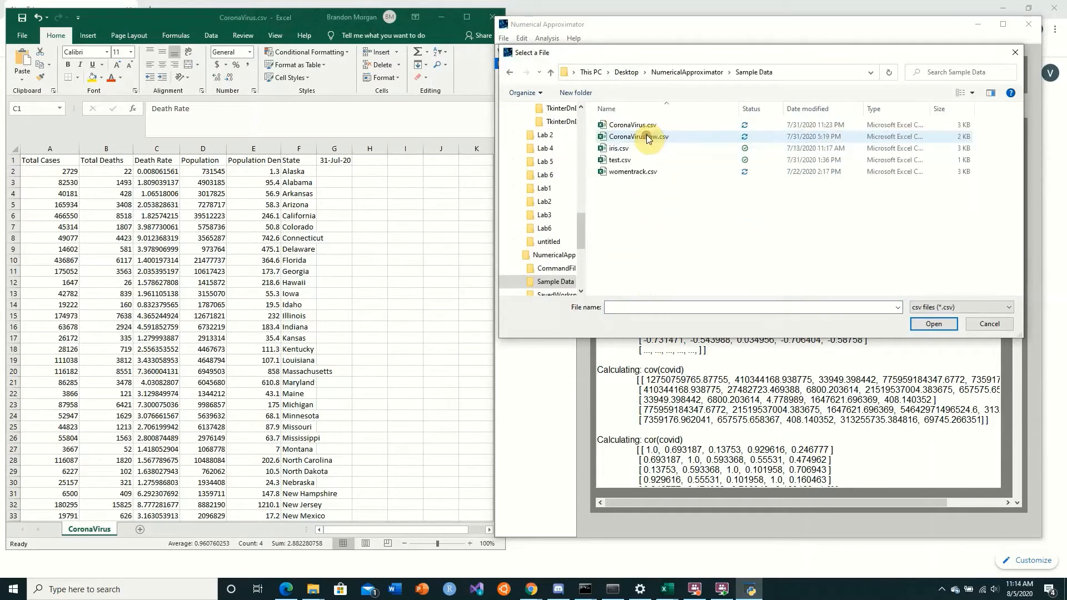
{"action": "left_click", "coordinate": [671, 136]}
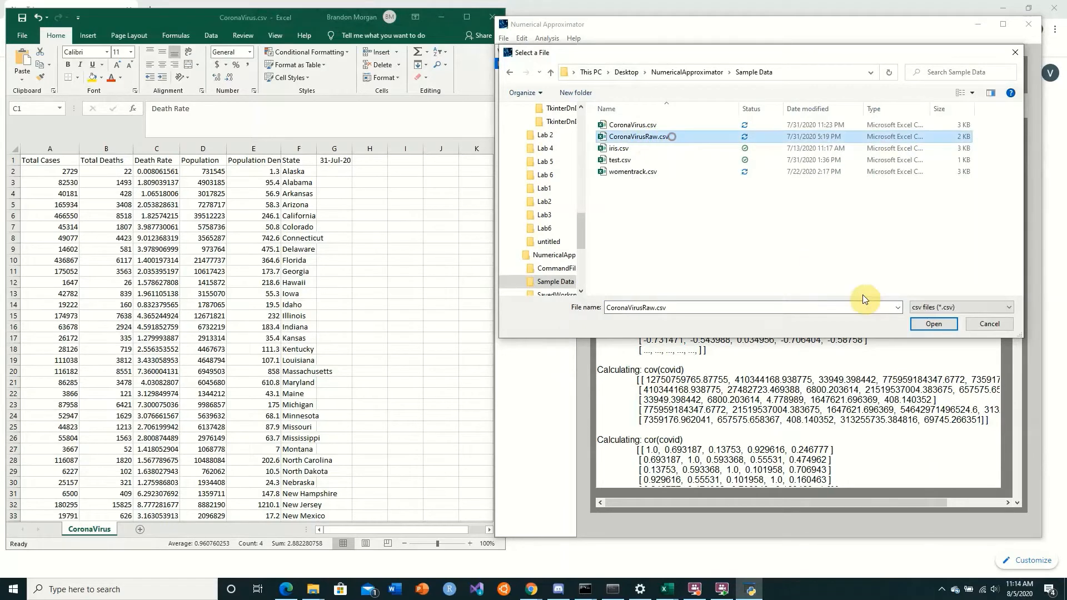
{"action": "left_click", "coordinate": [929, 323]}
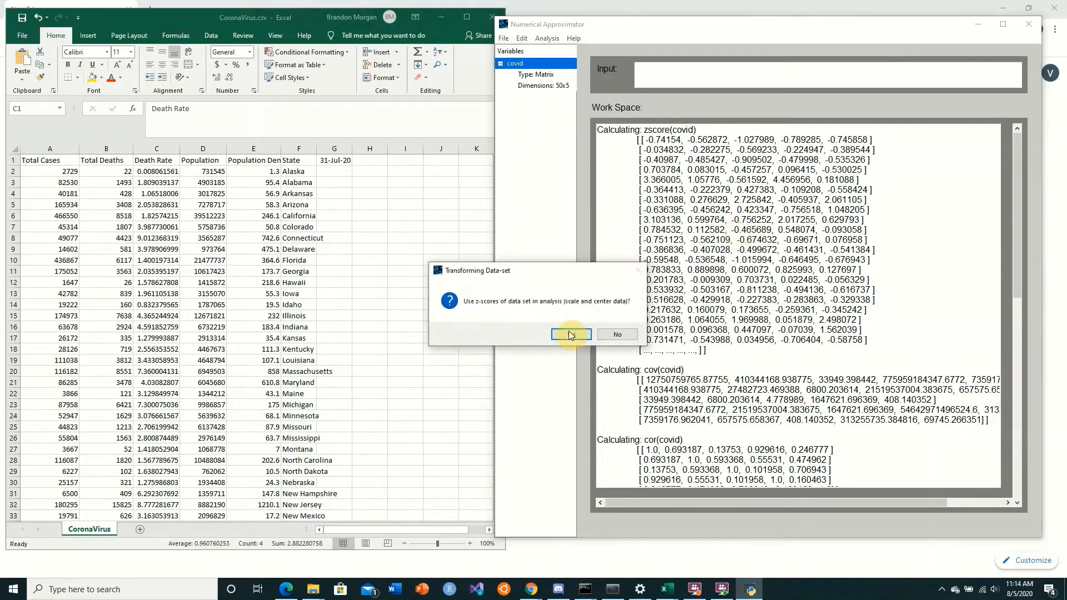
{"action": "left_click", "coordinate": [569, 333]}
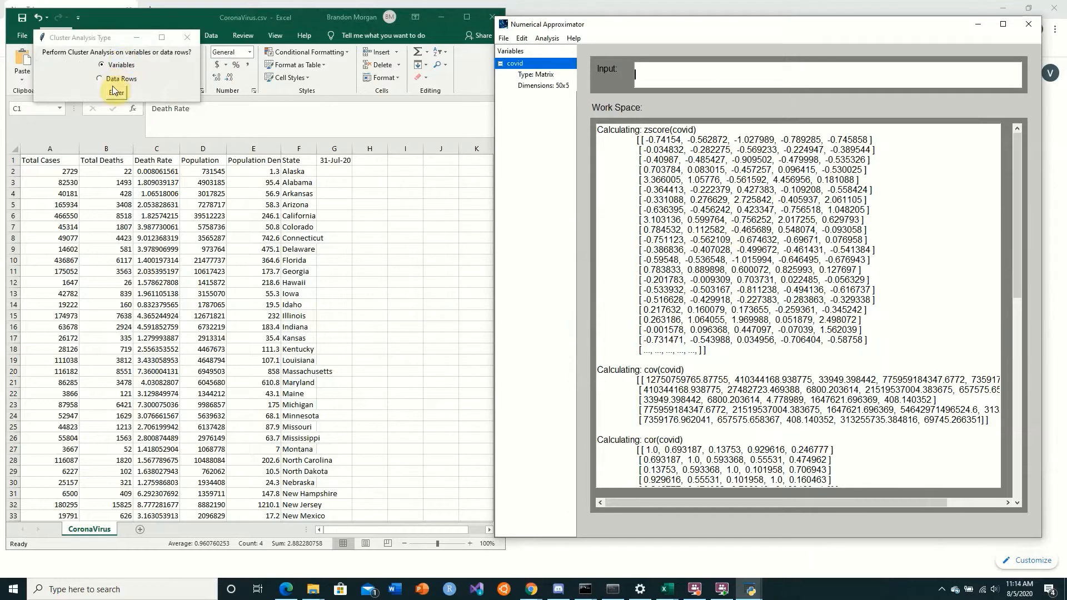
{"action": "left_click", "coordinate": [112, 92]}
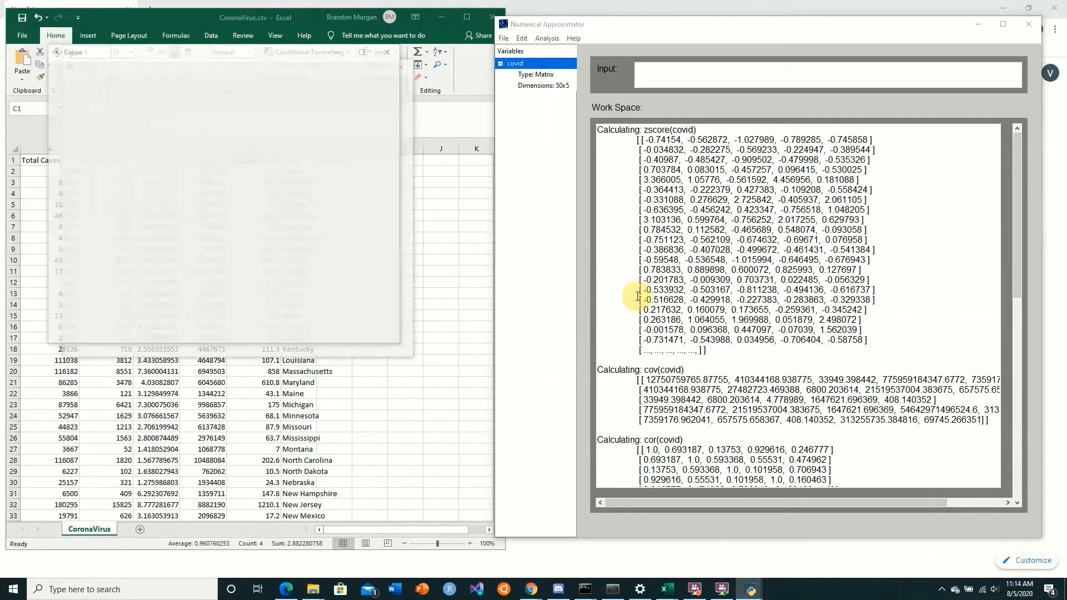
Spread out the overlapping Ward, Average, Complete and Single Linkage dendrogram windows so each plot can be viewed
{"action": "left_click_drag", "start_coordinate": [260, 99], "coordinate": [728, 47]}
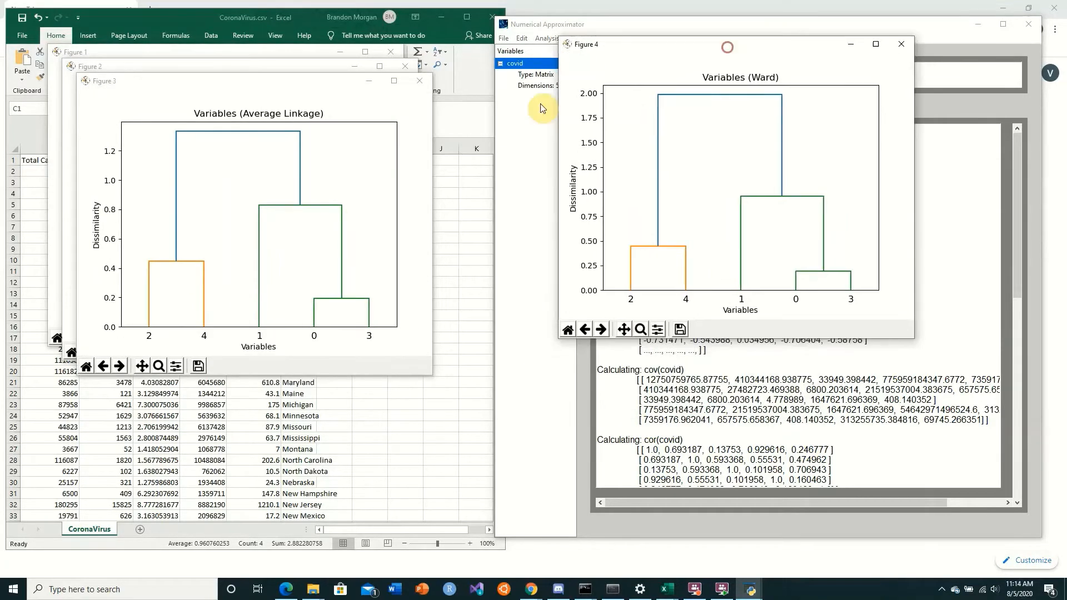
{"action": "left_click_drag", "start_coordinate": [236, 85], "coordinate": [691, 216]}
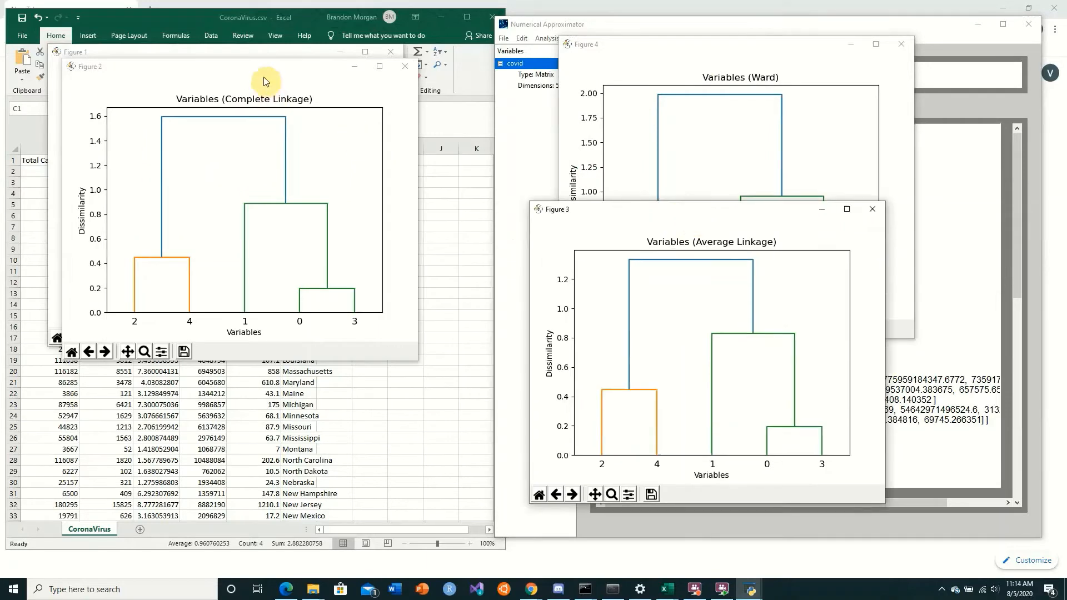
{"action": "left_click", "coordinate": [293, 89]}
{"action": "left_click_drag", "start_coordinate": [238, 65], "coordinate": [673, 136]}
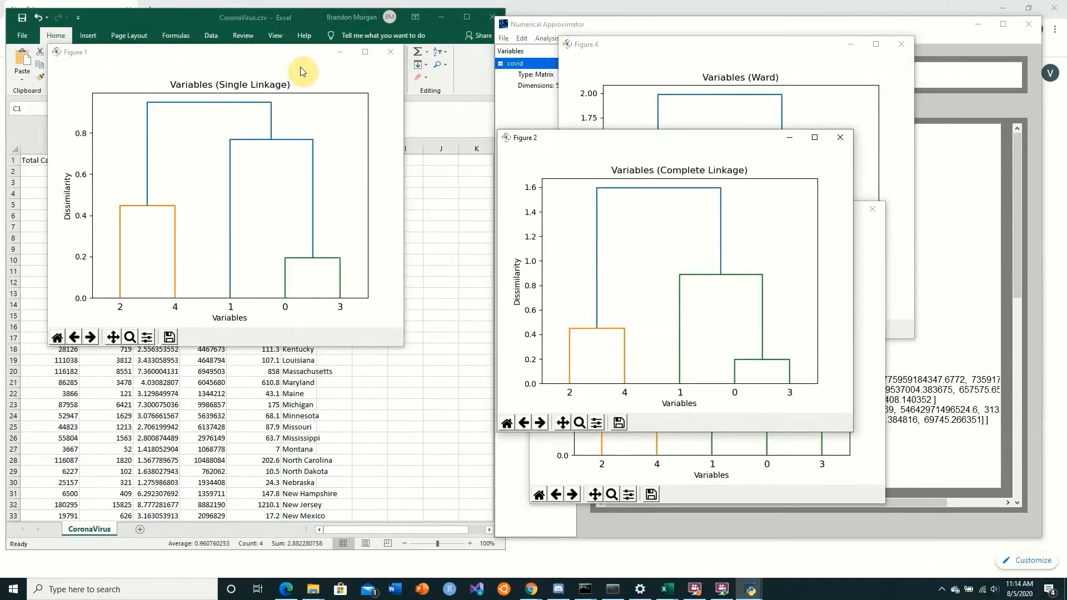
{"action": "left_click_drag", "start_coordinate": [302, 68], "coordinate": [361, 52]}
Compare how the variables cluster in the Ward, Average, Complete and Single Linkage dendrograms, rearranging the figure windows side by side
{"action": "left_click", "coordinate": [694, 143]}
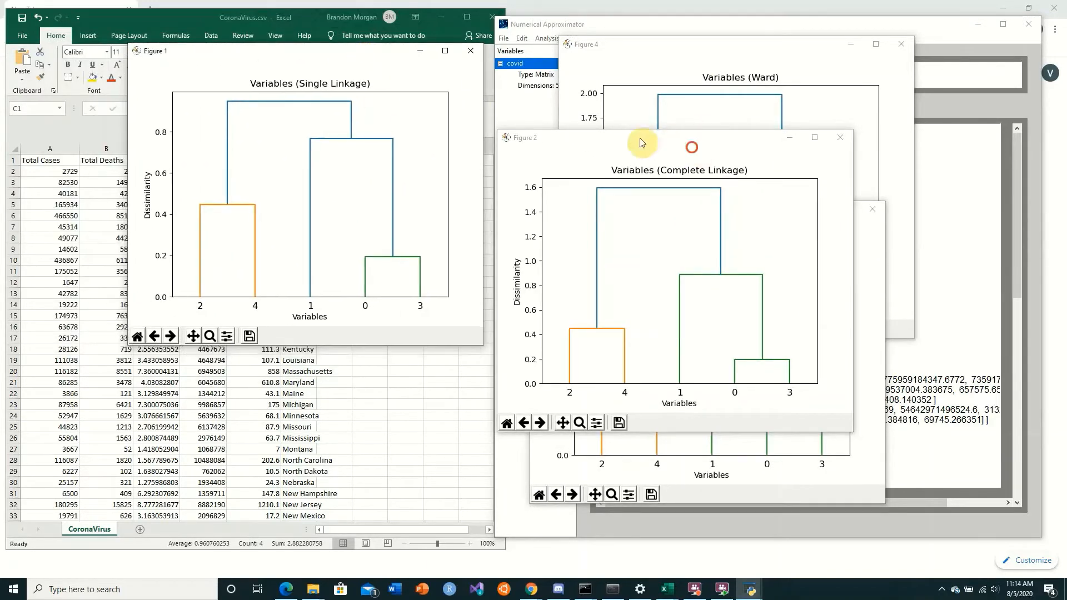
{"action": "left_click_drag", "start_coordinate": [636, 140], "coordinate": [292, 107]}
{"action": "left_click_drag", "start_coordinate": [706, 205], "coordinate": [284, 139]}
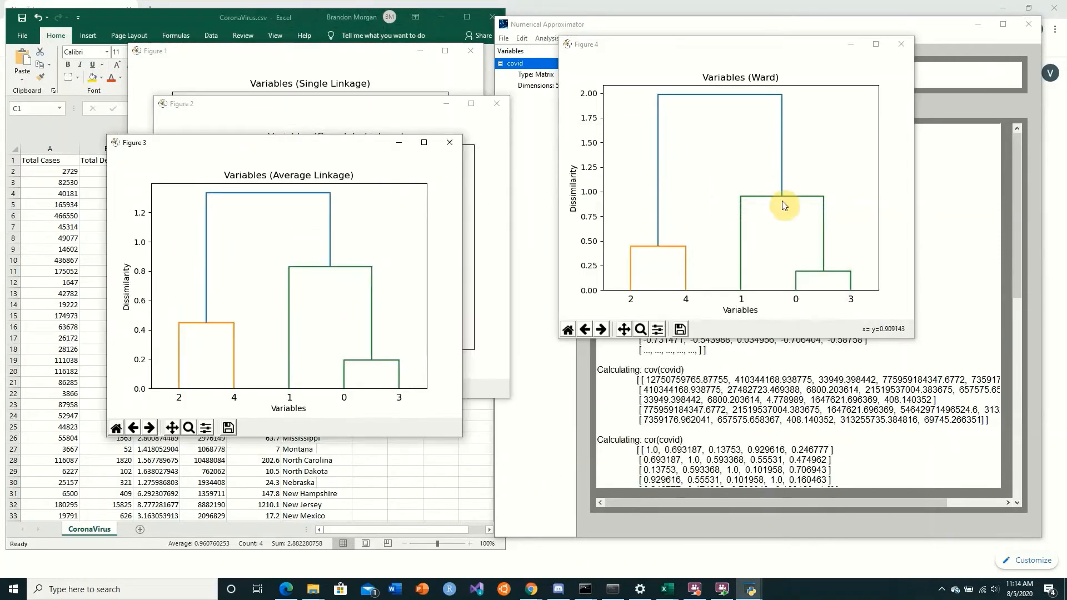
{"action": "left_click", "coordinate": [745, 196]}
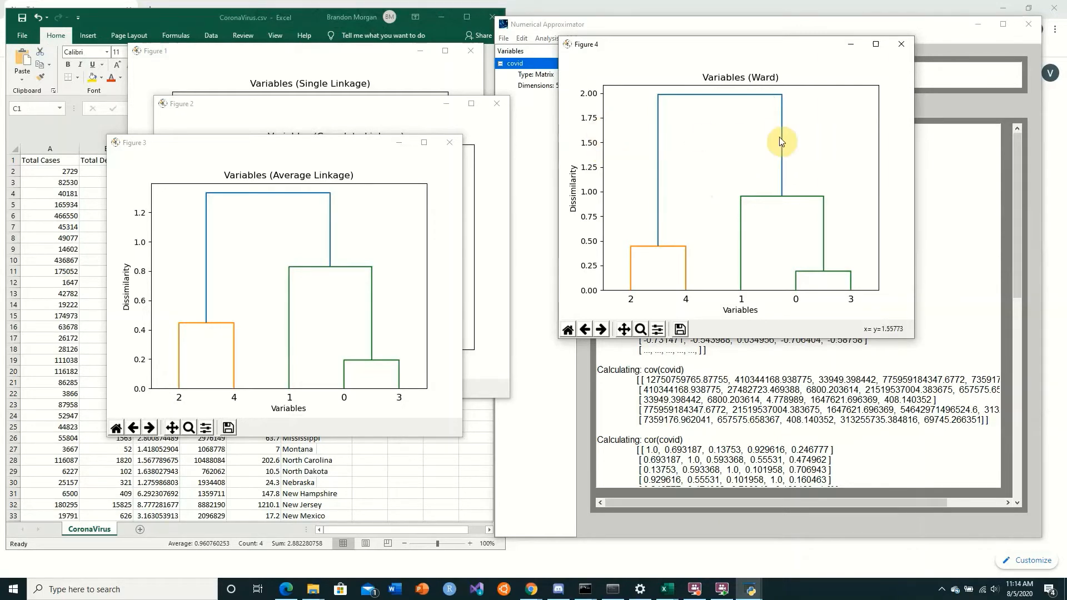
{"action": "left_click_drag", "start_coordinate": [306, 142], "coordinate": [752, 58]}
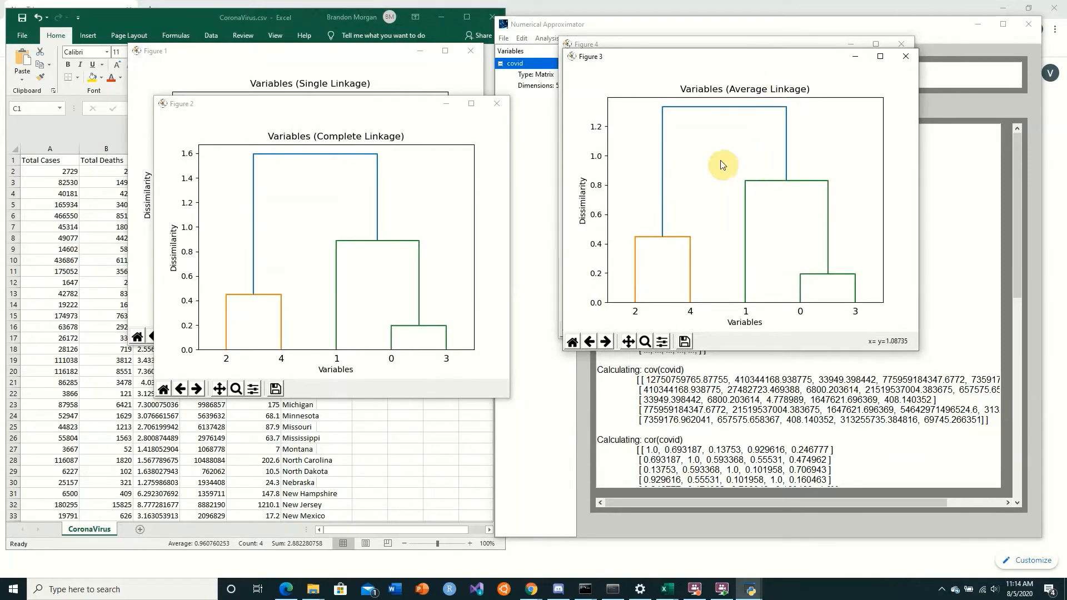
{"action": "left_click", "coordinate": [293, 185]}
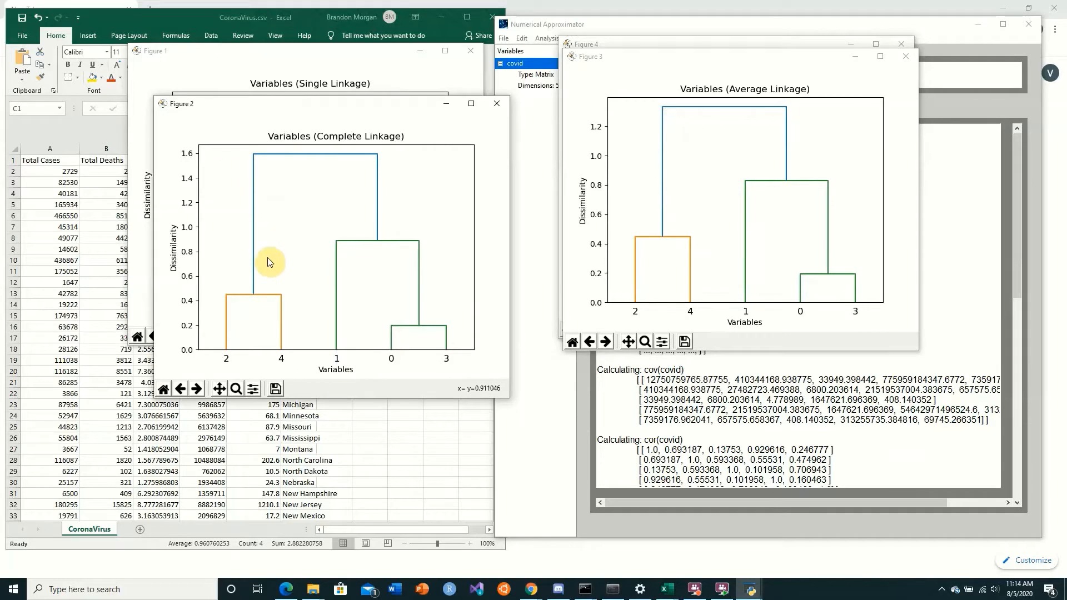
{"action": "left_click_drag", "start_coordinate": [282, 106], "coordinate": [732, 129]}
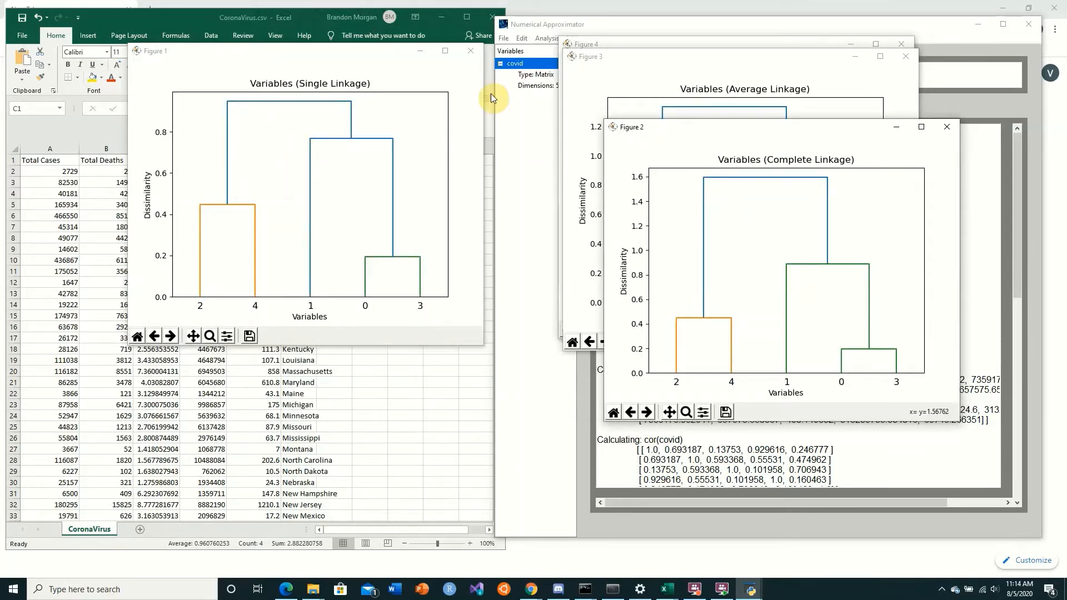
Close the Single, Complete, Average Linkage and Ward dendrogram figures
{"action": "left_click", "coordinate": [470, 50]}
{"action": "left_click", "coordinate": [946, 127]}
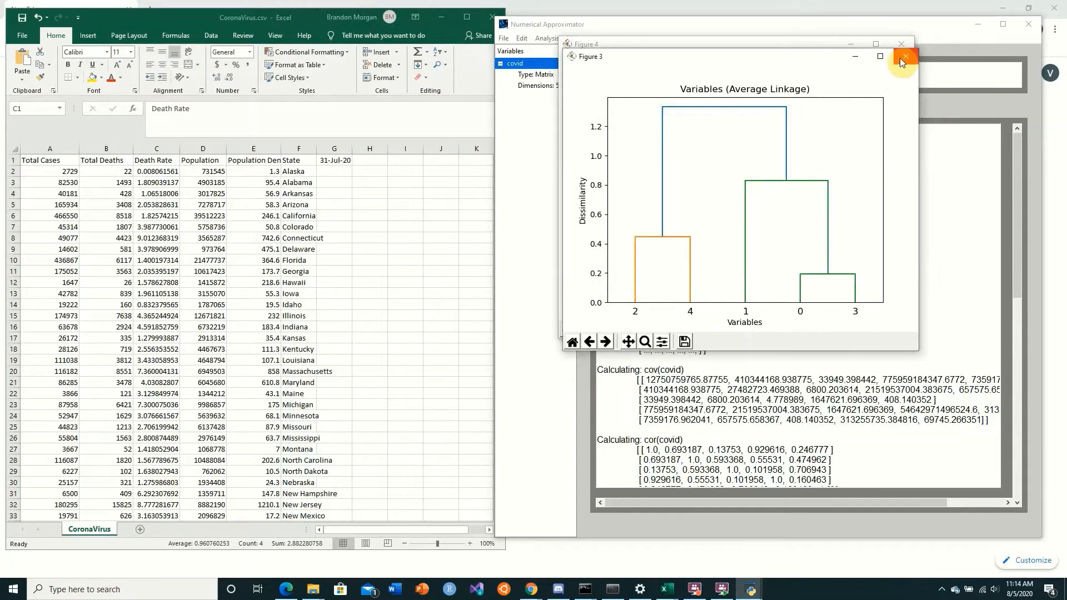
{"action": "left_click", "coordinate": [901, 59]}
{"action": "left_click_drag", "start_coordinate": [747, 43], "coordinate": [707, 53]}
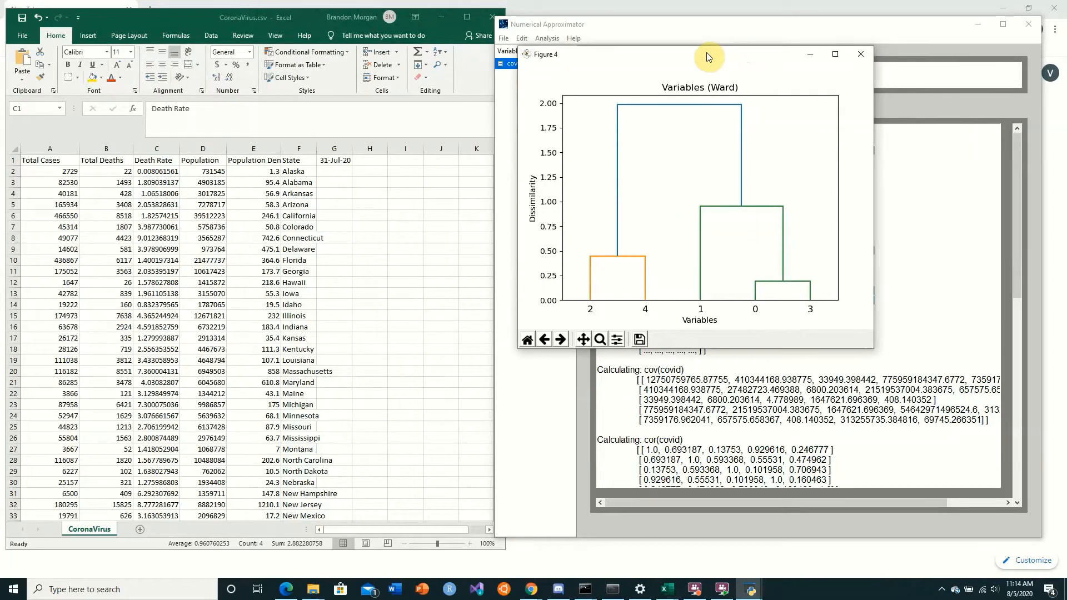
{"action": "left_click", "coordinate": [861, 52]}
Start a factor analysis on CoronaVirusRaw.csv from the NumericalApproximator Sample Data folder, using z-scores and scatter-plotting the data
{"action": "left_click", "coordinate": [547, 38]}
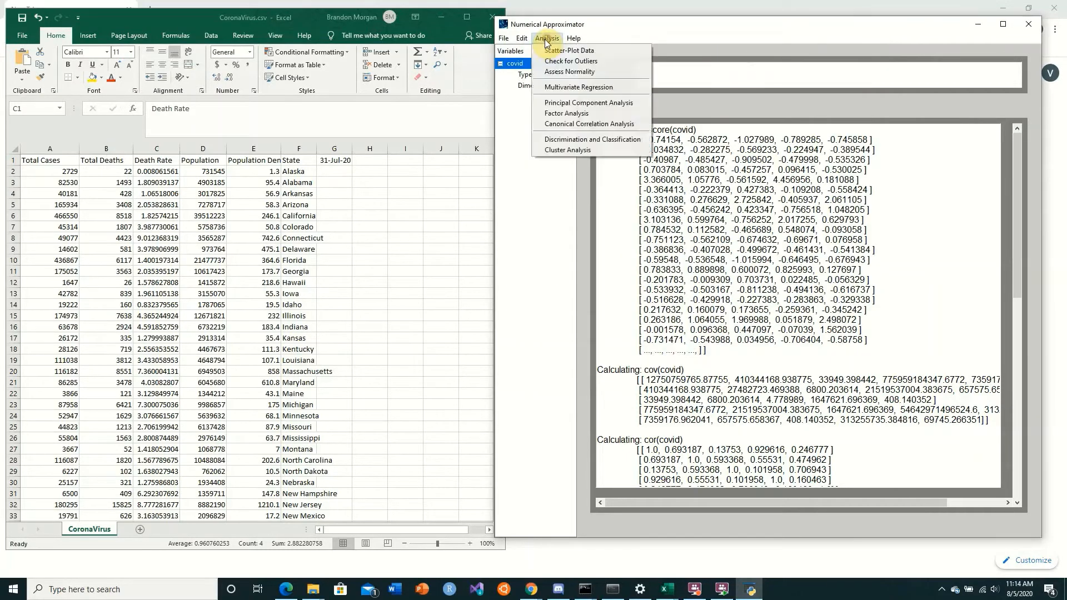
{"action": "left_click", "coordinate": [558, 113]}
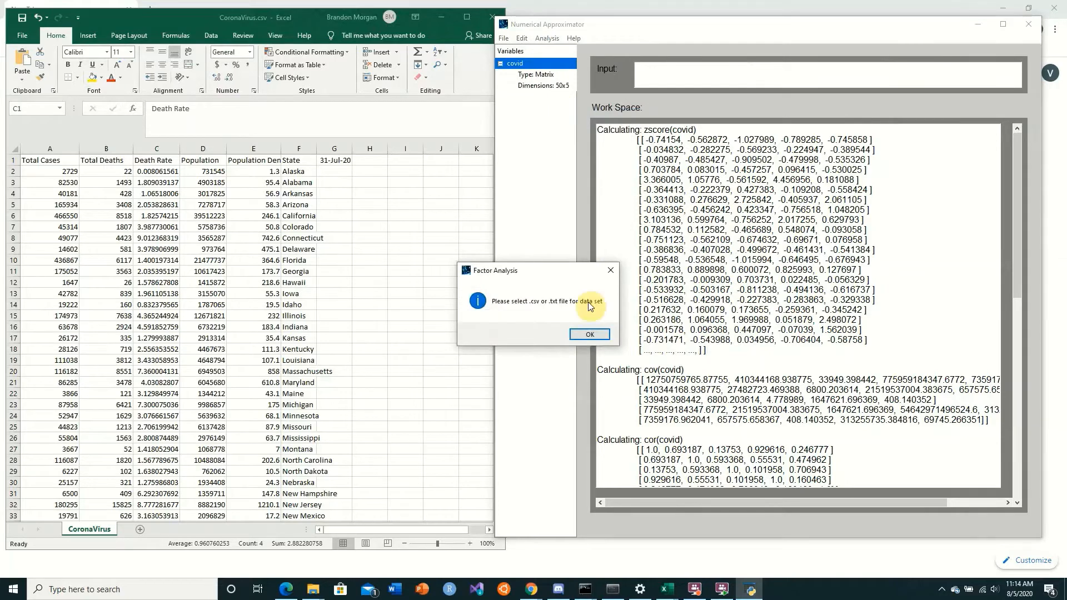
{"action": "left_click", "coordinate": [587, 333]}
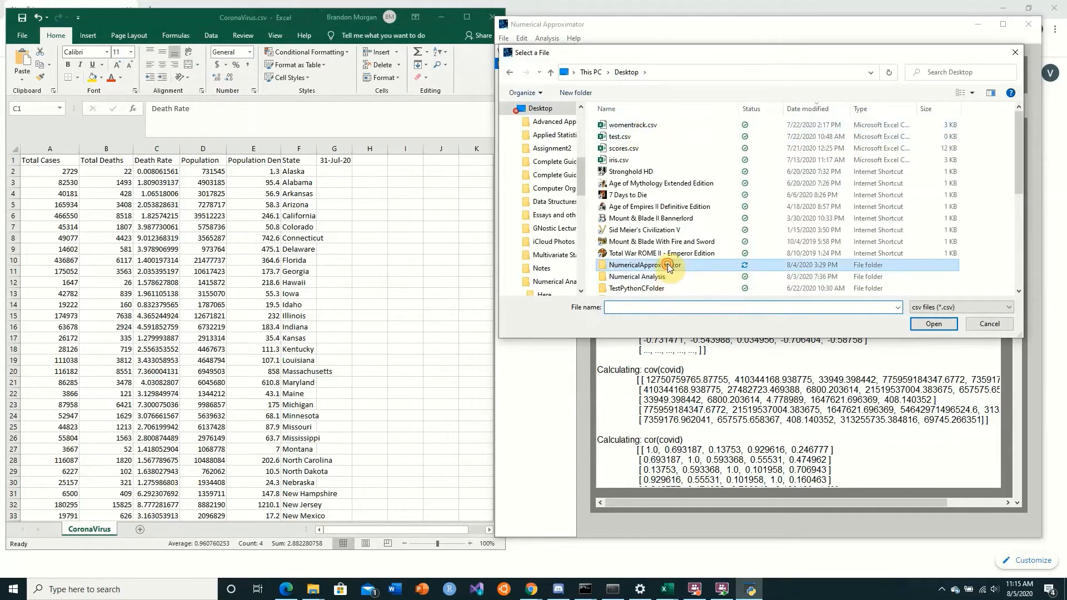
{"action": "double_click", "coordinate": [668, 265]}
{"action": "double_click", "coordinate": [645, 136]}
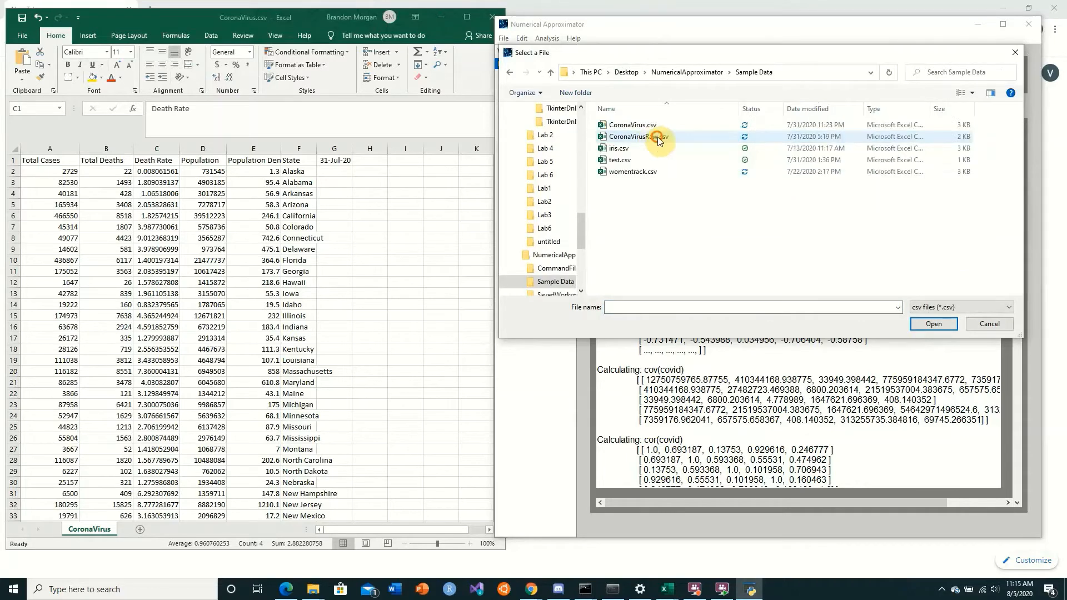
{"action": "left_click", "coordinate": [658, 137]}
{"action": "left_click", "coordinate": [933, 323]}
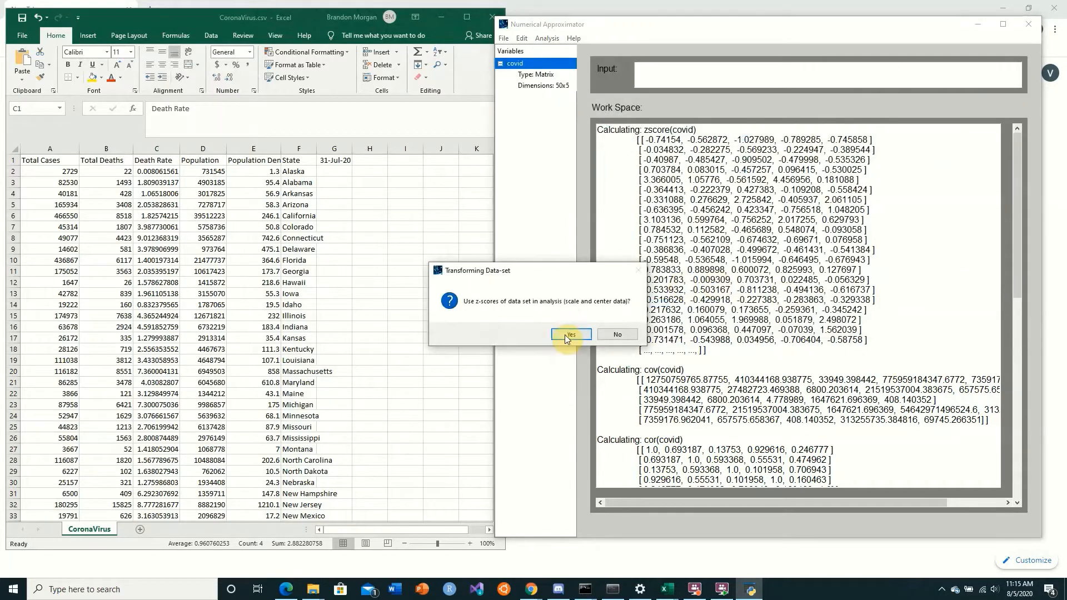
{"action": "left_click", "coordinate": [574, 332]}
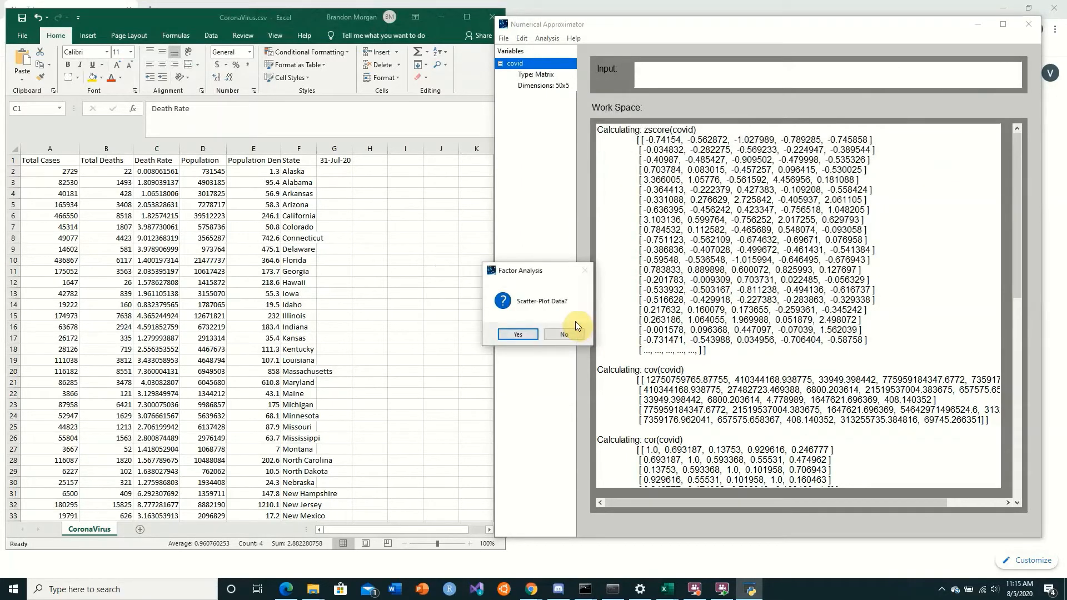
{"action": "left_click", "coordinate": [529, 332]}
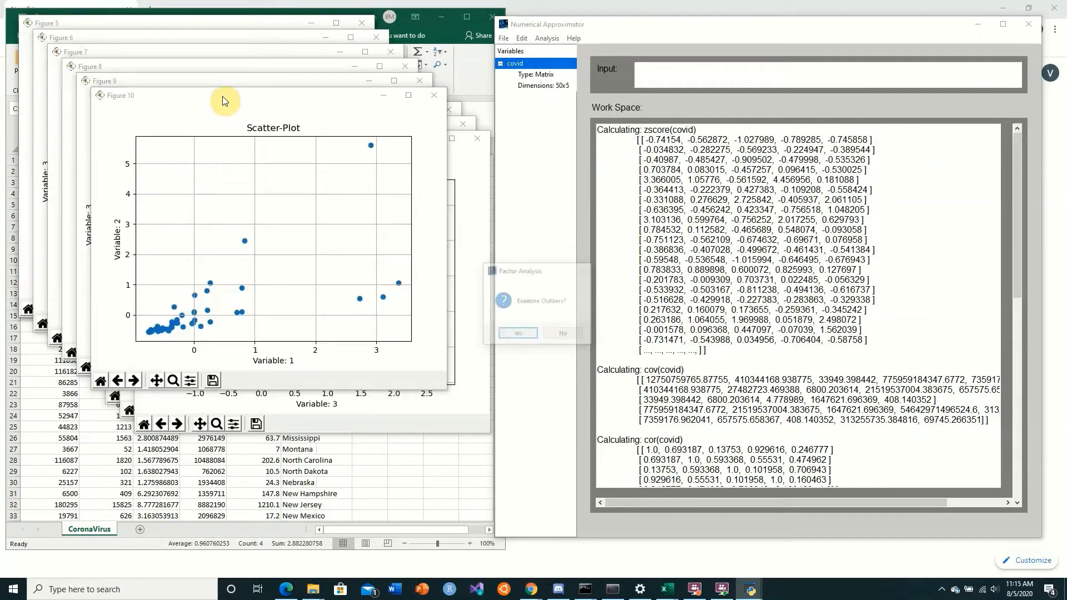
Move the Examine Outliers prompt aside, examine the scatter plot of Variable 2 against Variable 1, and close that figure
{"action": "left_click_drag", "start_coordinate": [543, 272], "coordinate": [824, 408]}
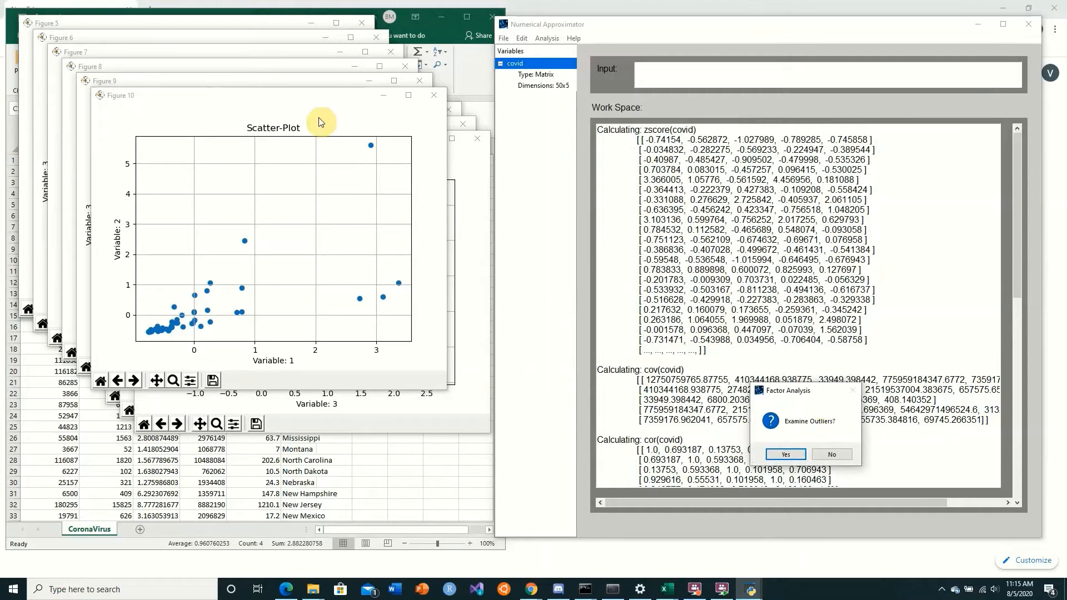
{"action": "left_click_drag", "start_coordinate": [303, 98], "coordinate": [707, 53]}
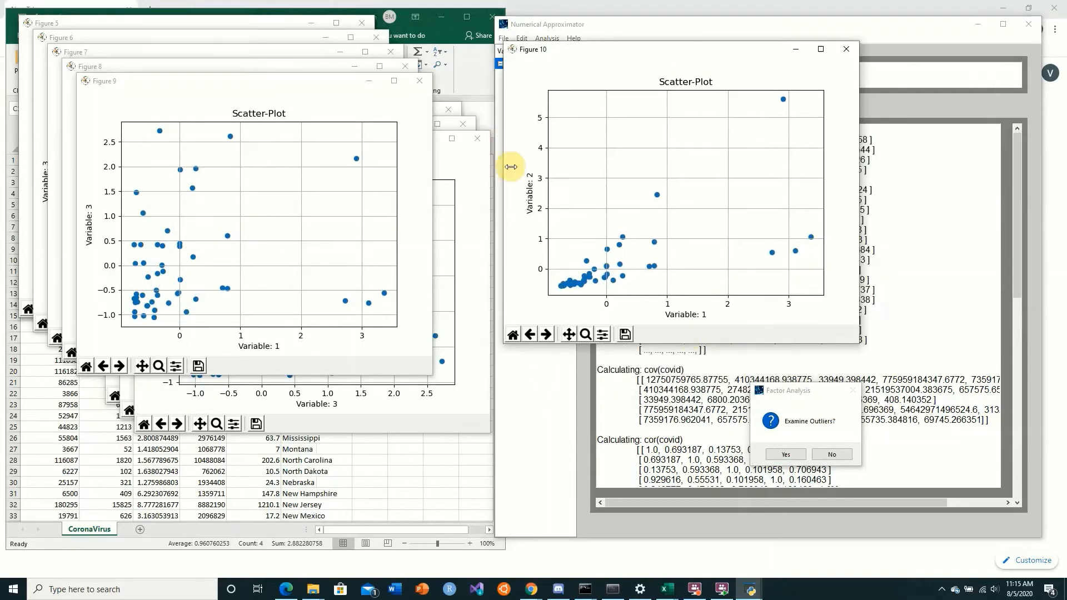
{"action": "left_click_drag", "start_coordinate": [639, 50], "coordinate": [337, 45]}
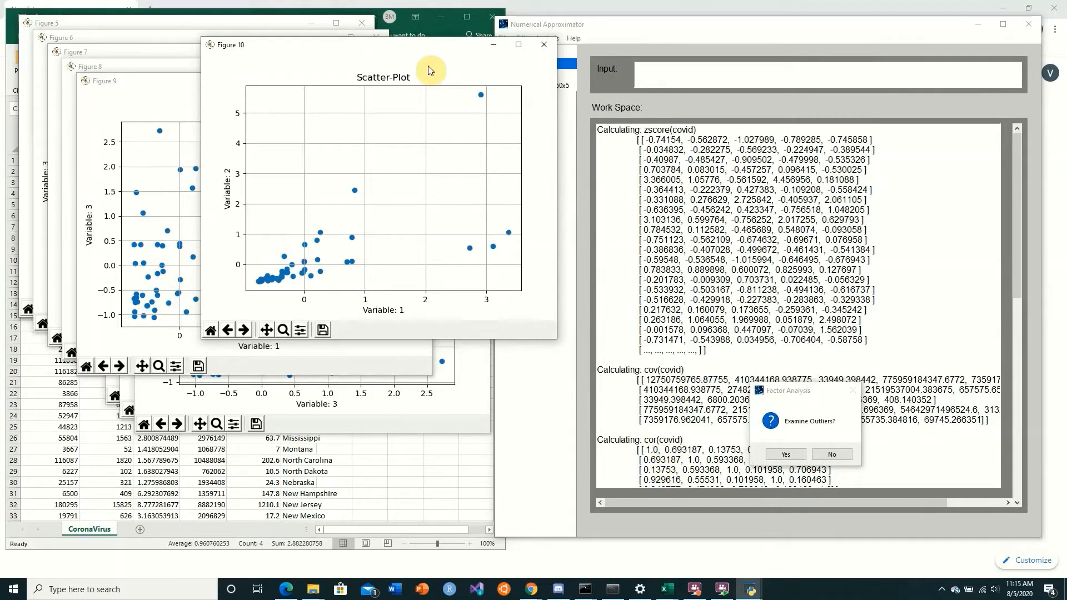
{"action": "left_click_drag", "start_coordinate": [428, 46], "coordinate": [726, 91]}
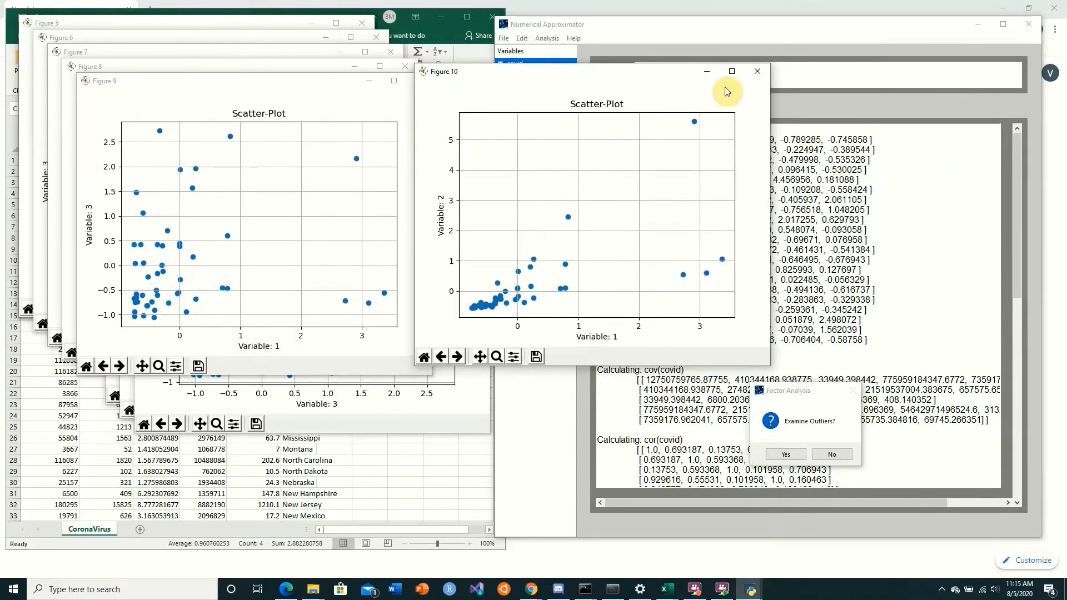
{"action": "left_click", "coordinate": [755, 72]}
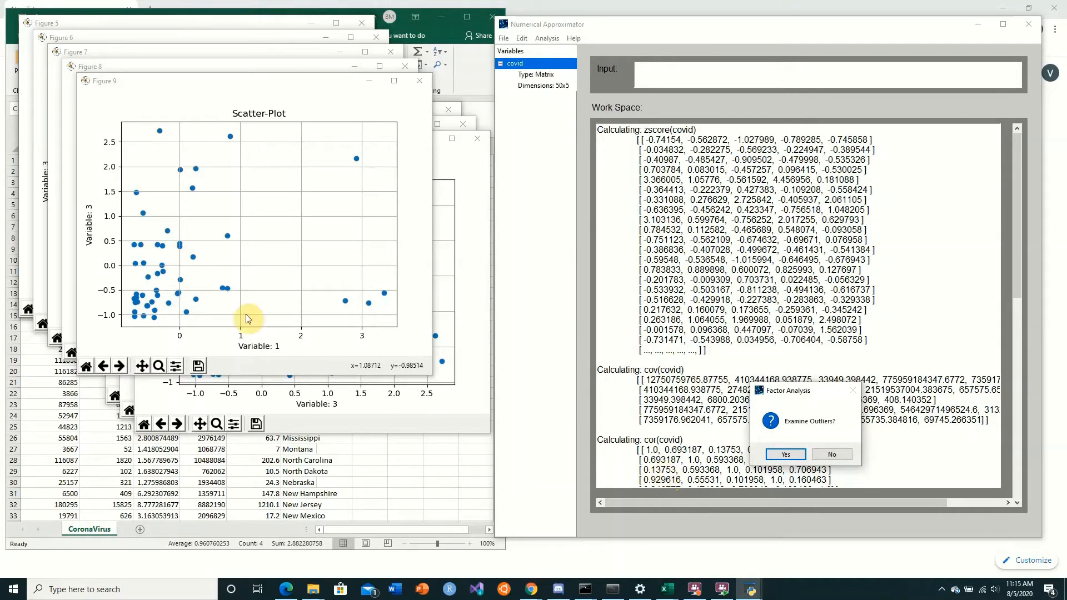
Examine the scatter plots of Variables 3, 4 and 5 against Variable 1, closing each figure after viewing it
{"action": "left_click_drag", "start_coordinate": [217, 81], "coordinate": [543, 49]}
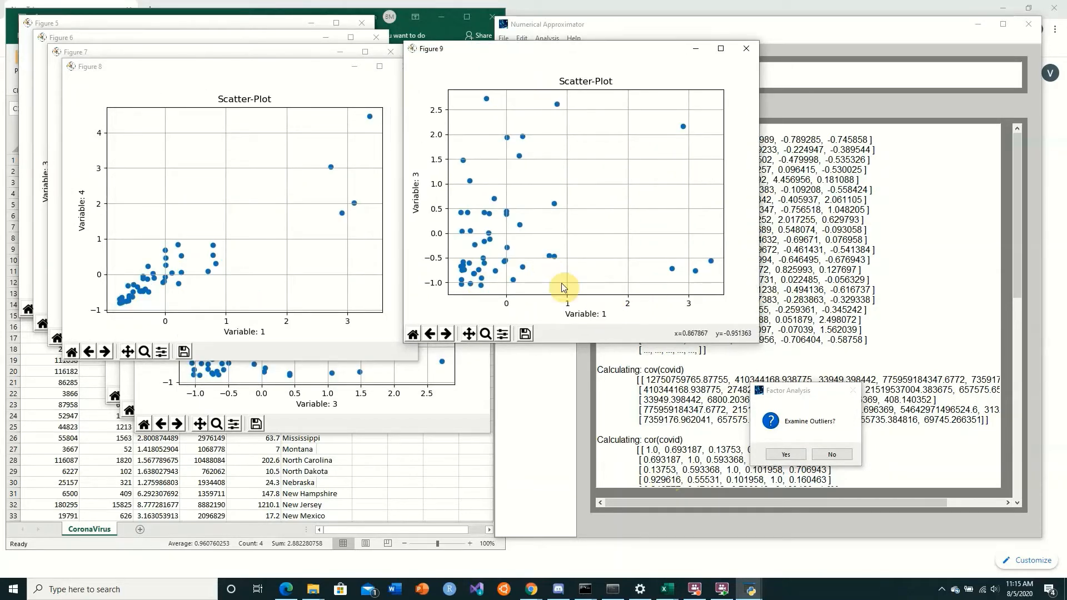
{"action": "left_click", "coordinate": [744, 49]}
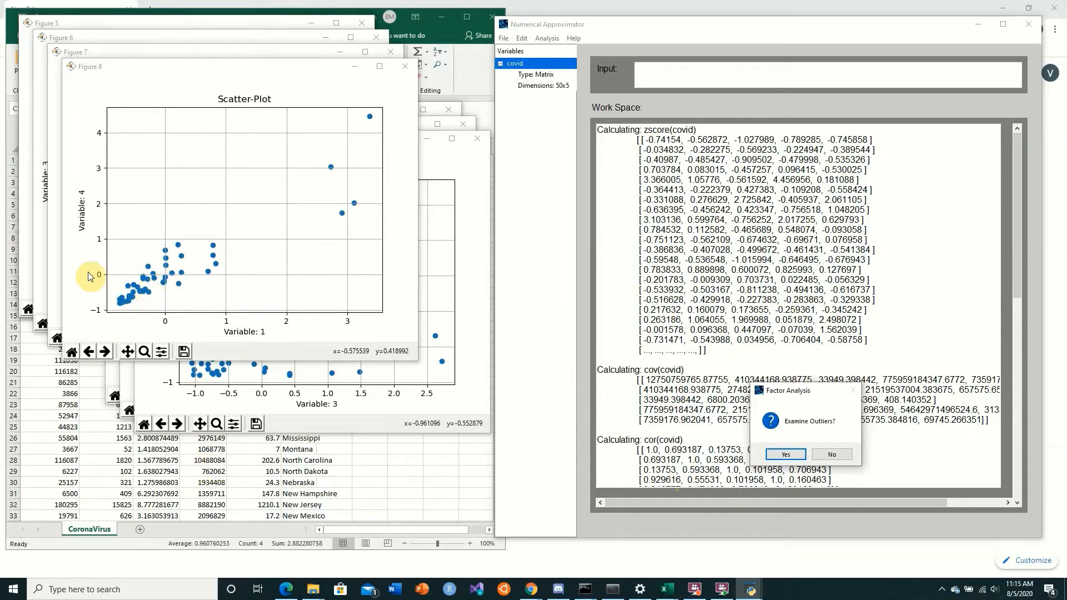
{"action": "left_click", "coordinate": [403, 68]}
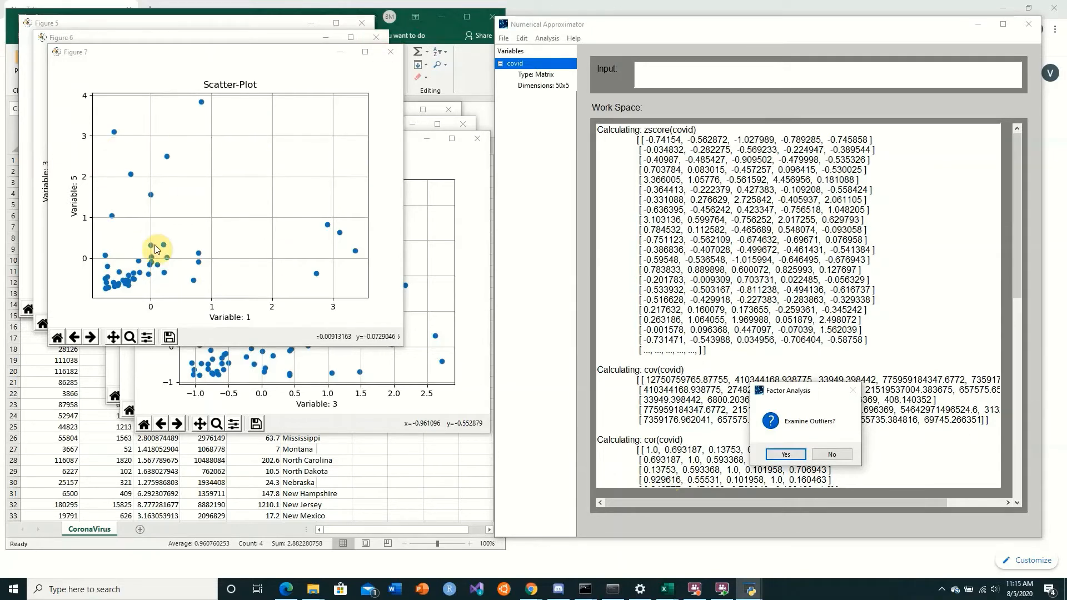
{"action": "left_click", "coordinate": [390, 52]}
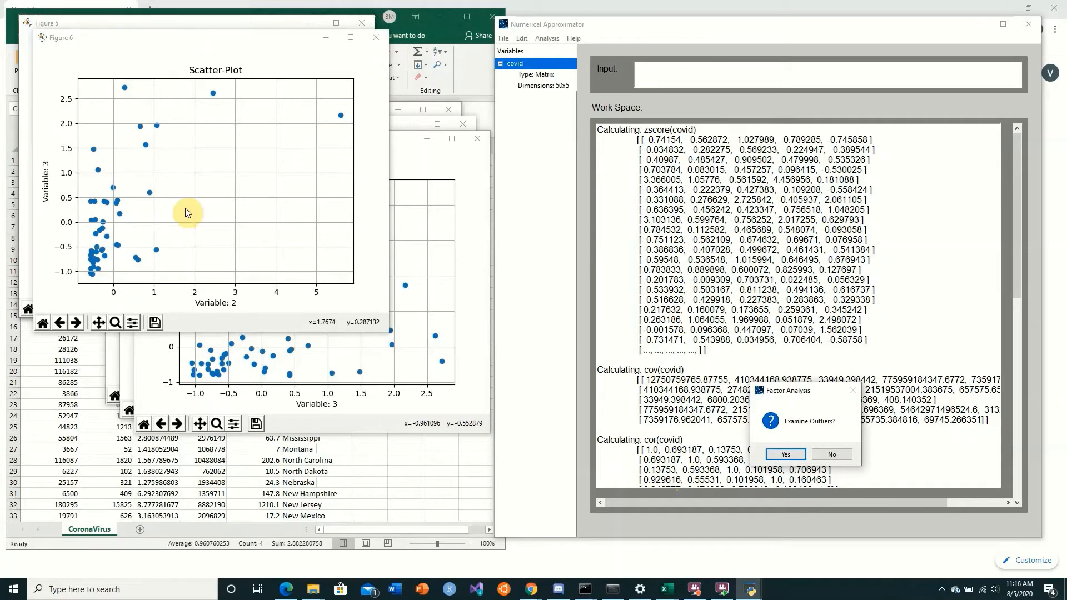
Close the remaining scatter-plot figures comparing Variables 2, 3, 4 and 5 with one another
{"action": "left_click", "coordinate": [377, 38]}
{"action": "left_click", "coordinate": [370, 25]}
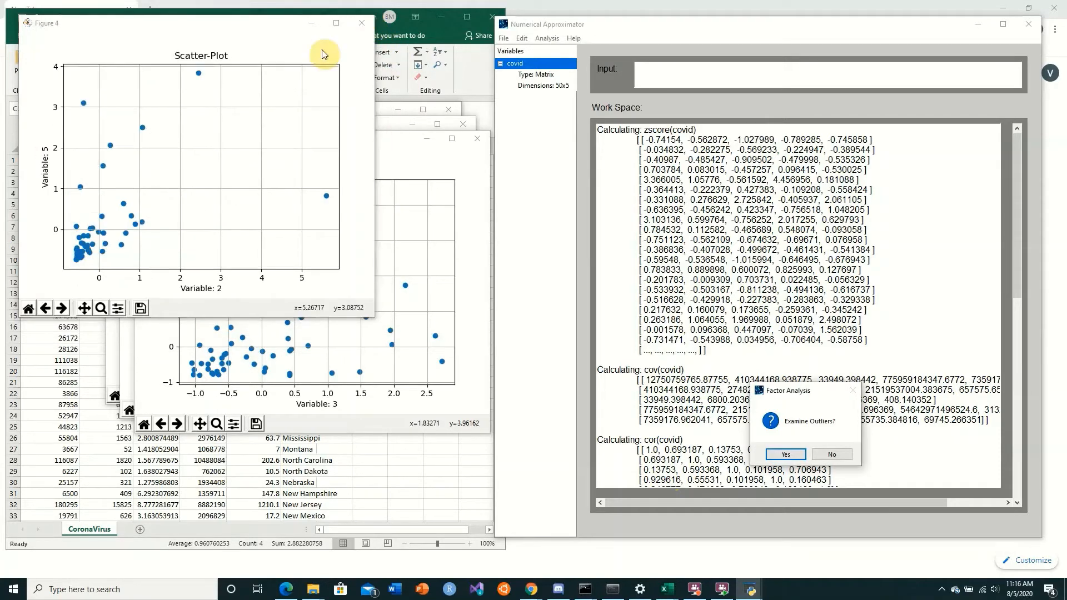
{"action": "left_click", "coordinate": [359, 26]}
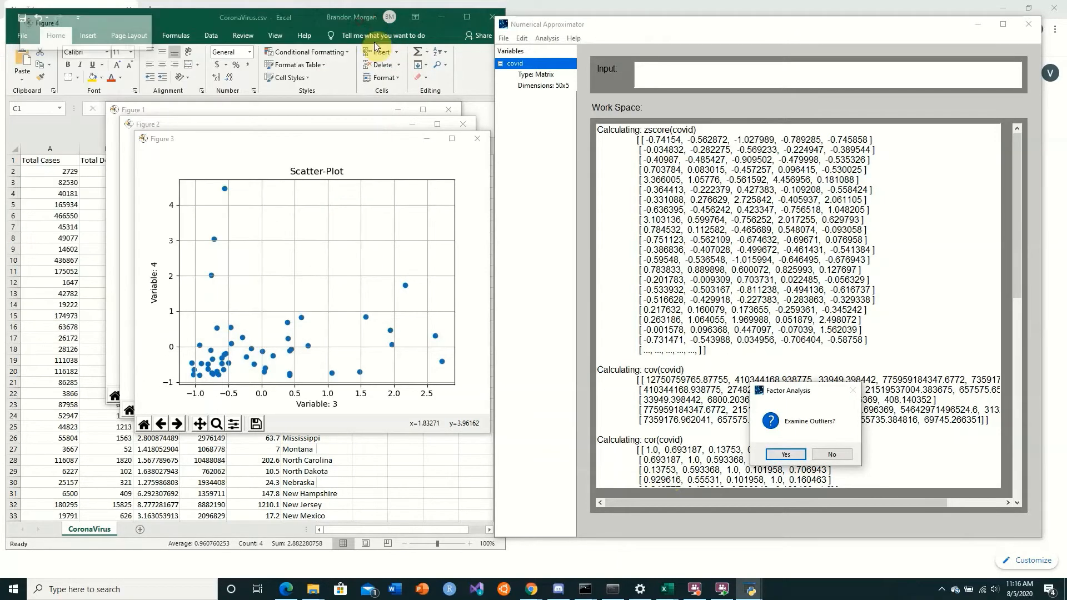
{"action": "left_click", "coordinate": [479, 139]}
{"action": "left_click", "coordinate": [463, 124]}
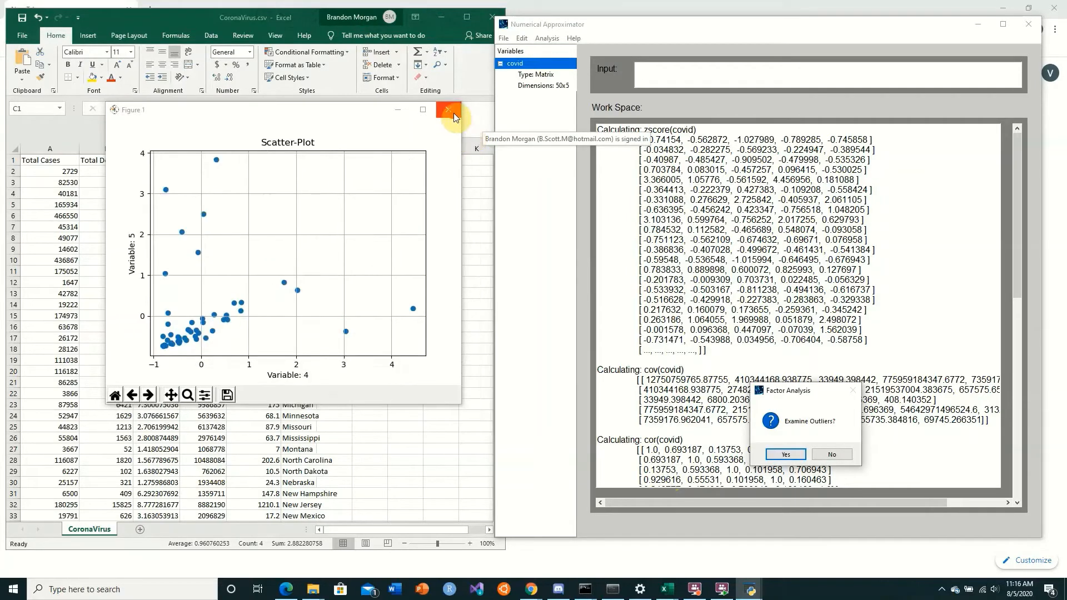
{"action": "left_click", "coordinate": [449, 109]}
Agree to examine outliers and set the probability (alpha) value to 0.9975
{"action": "left_click", "coordinate": [786, 454]}
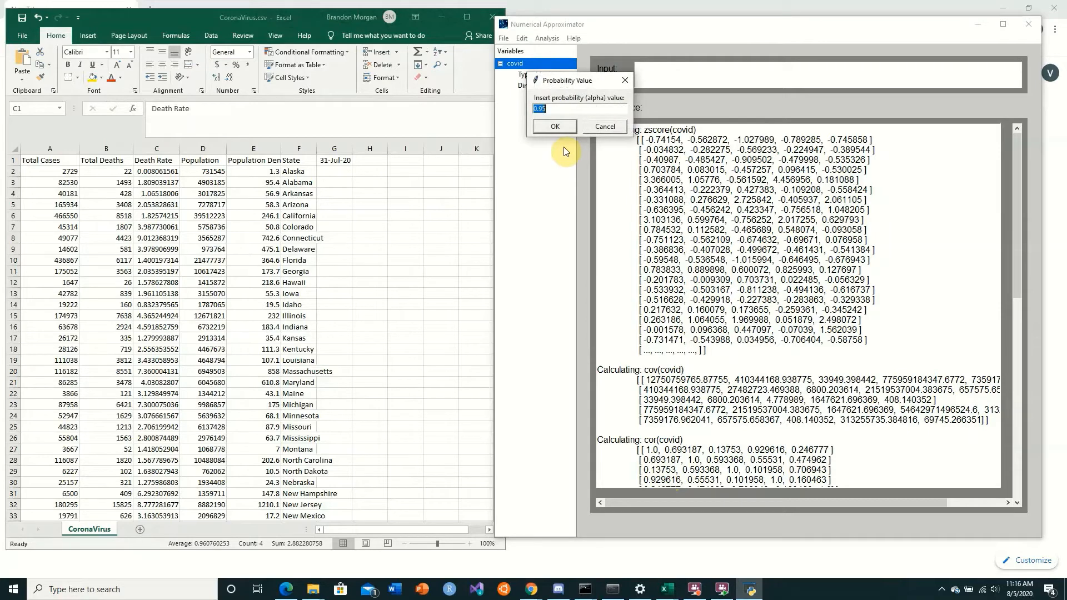
{"action": "type", "text": "0.9975"}
{"action": "key", "text": "Return"}
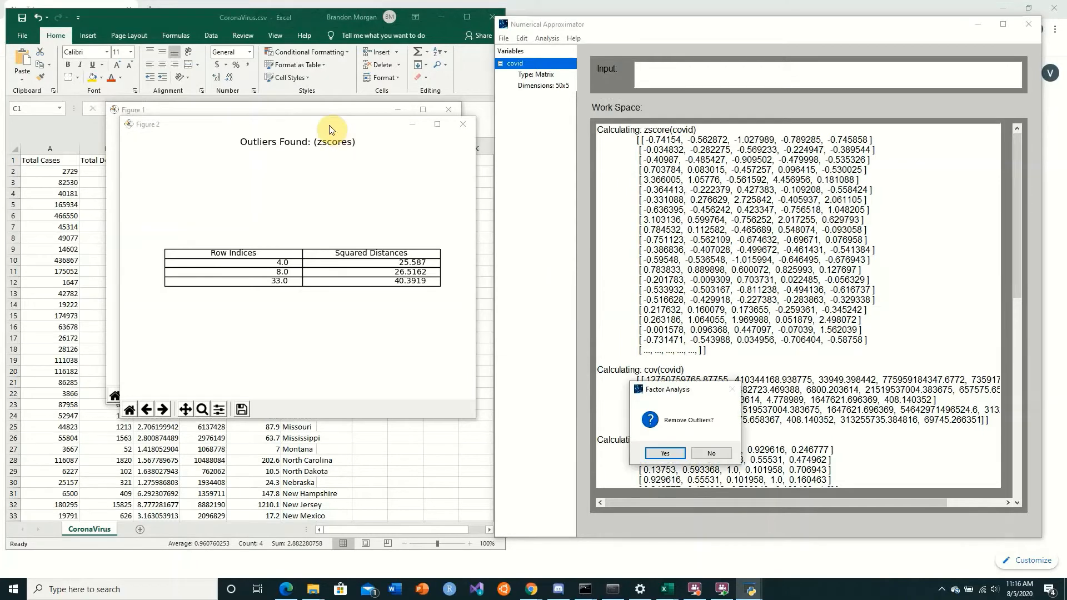
Move the Outliers Found table and Squared Distances plot away from the spreadsheet, and examine the outliers in both figures
{"action": "left_click_drag", "start_coordinate": [333, 127], "coordinate": [828, 47]}
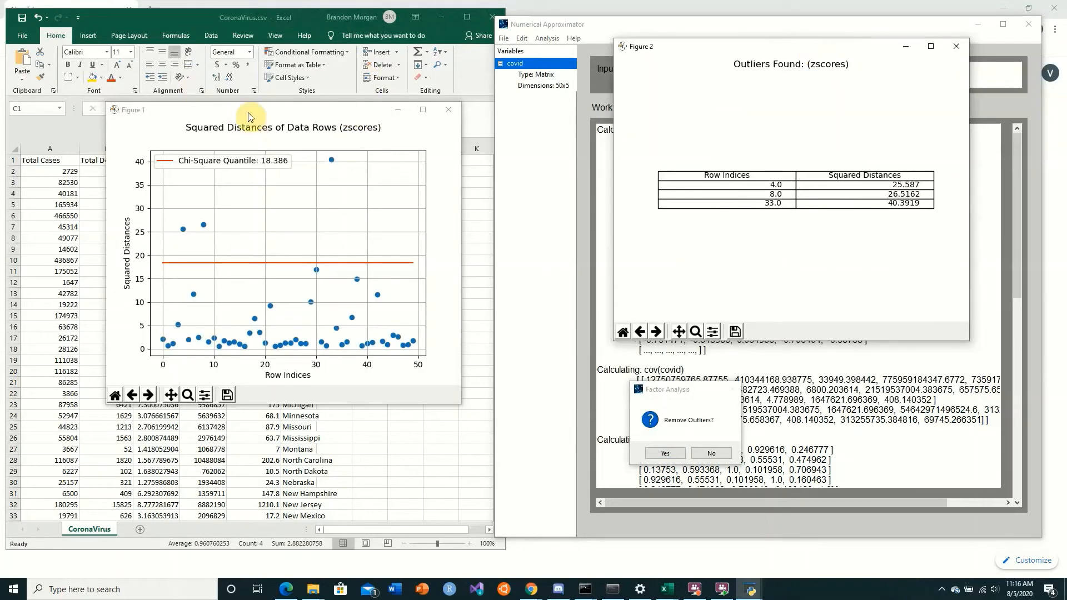
{"action": "left_click_drag", "start_coordinate": [239, 116], "coordinate": [795, 121]}
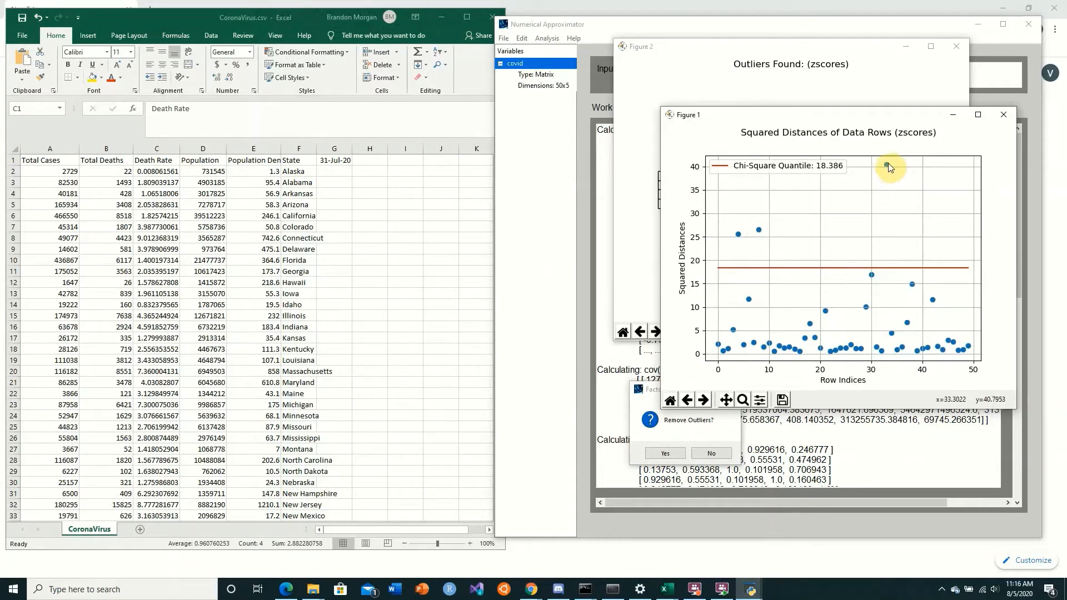
{"action": "left_click", "coordinate": [829, 75]}
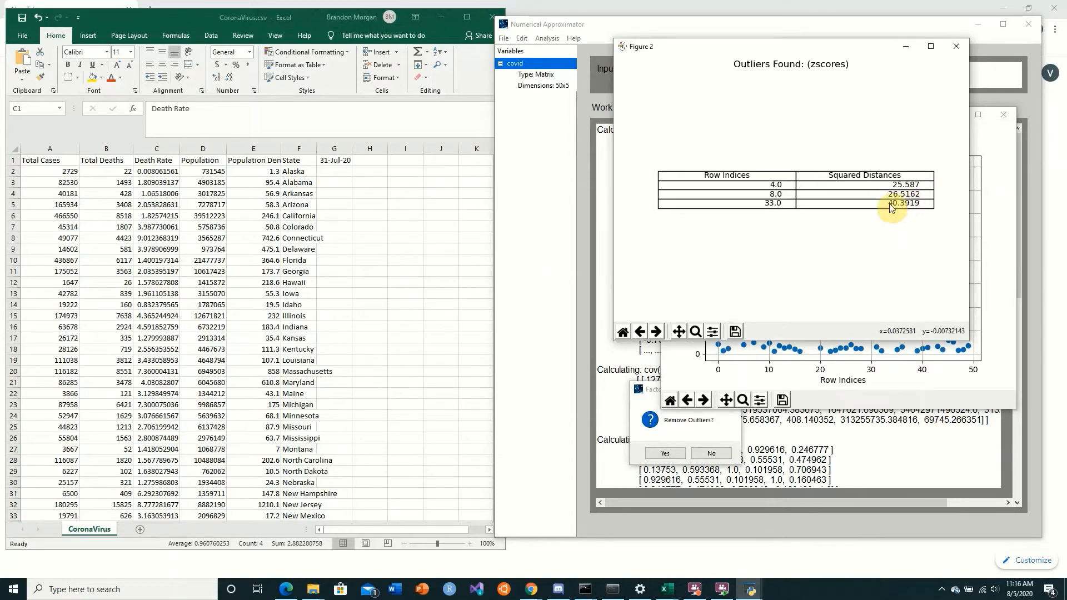
Switch to CoronaVirus.csv in Excel, locate the record for outlier row index 33, and select the New York row
{"action": "left_click", "coordinate": [207, 328]}
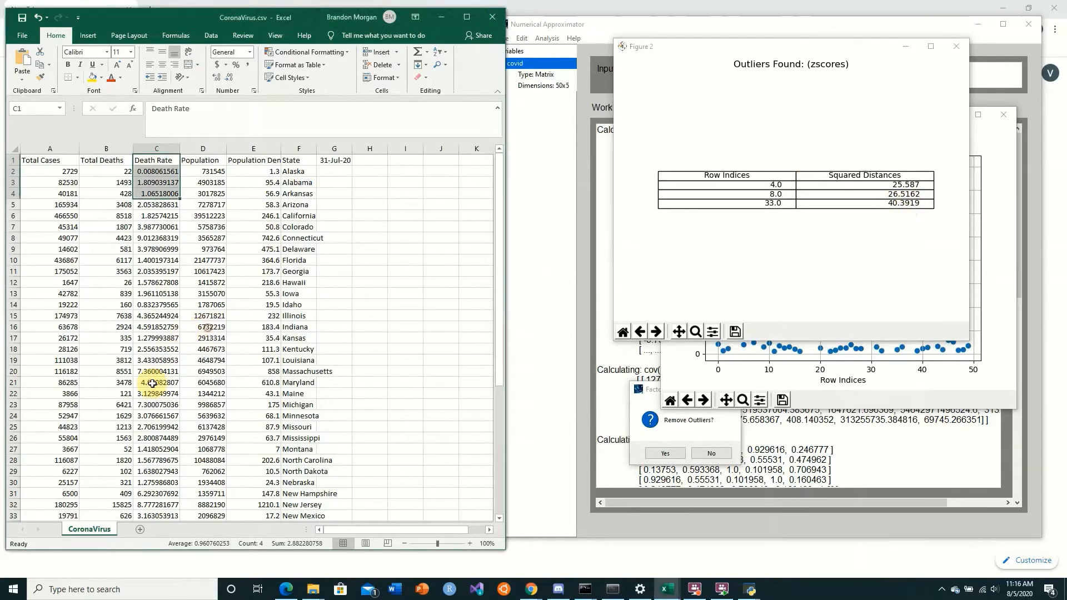
{"action": "scroll", "coordinate": [152, 383], "scroll_direction": "down", "scroll_amount": 9}
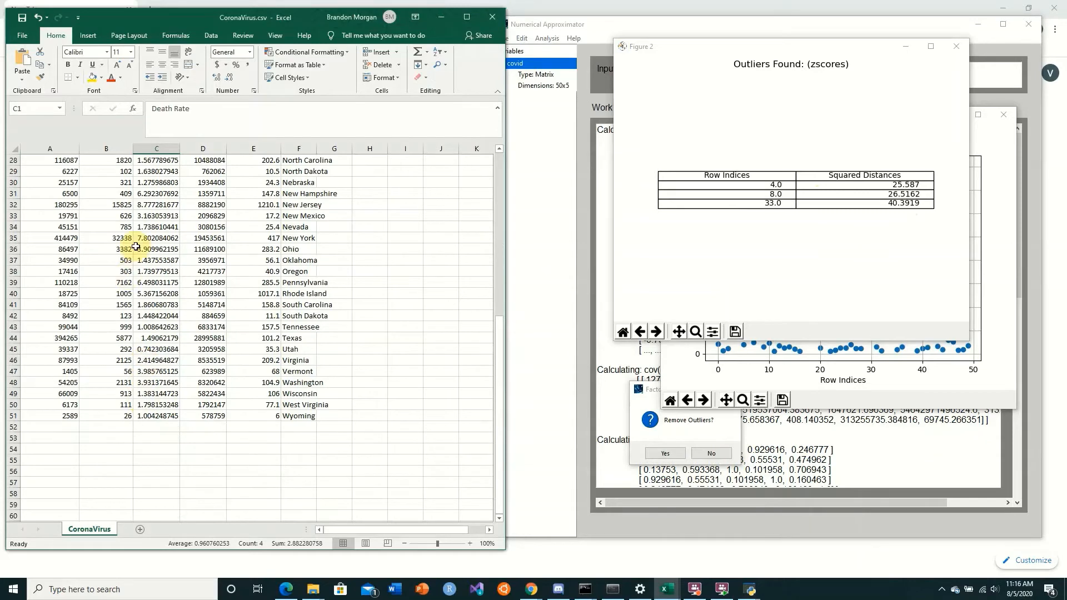
{"action": "left_click", "coordinate": [120, 228]}
{"action": "scroll", "coordinate": [119, 234], "scroll_direction": "up", "scroll_amount": 3}
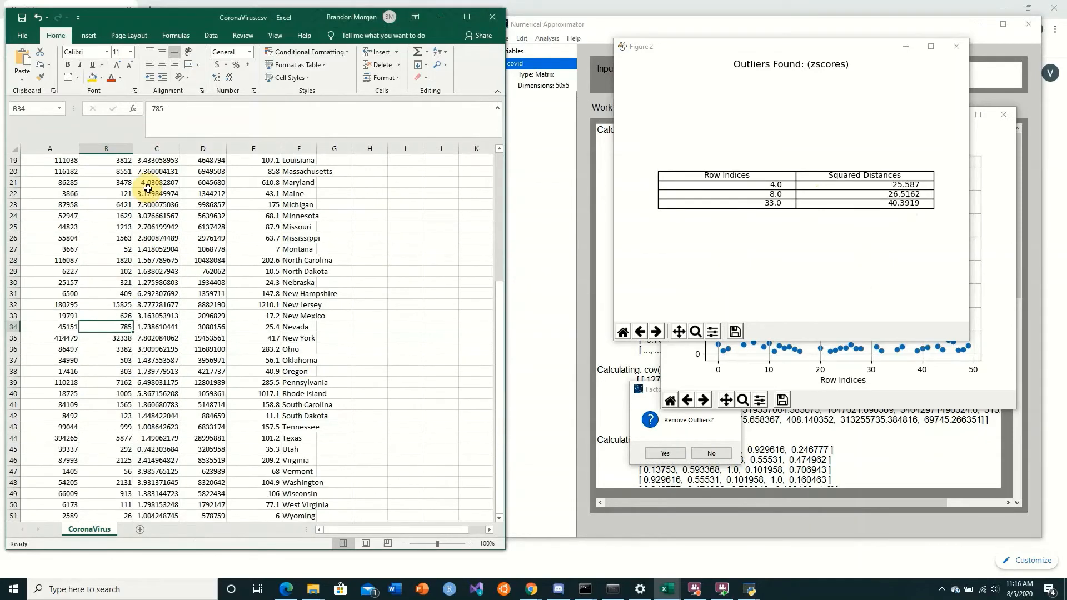
{"action": "scroll", "coordinate": [84, 223], "scroll_direction": "up", "scroll_amount": 6}
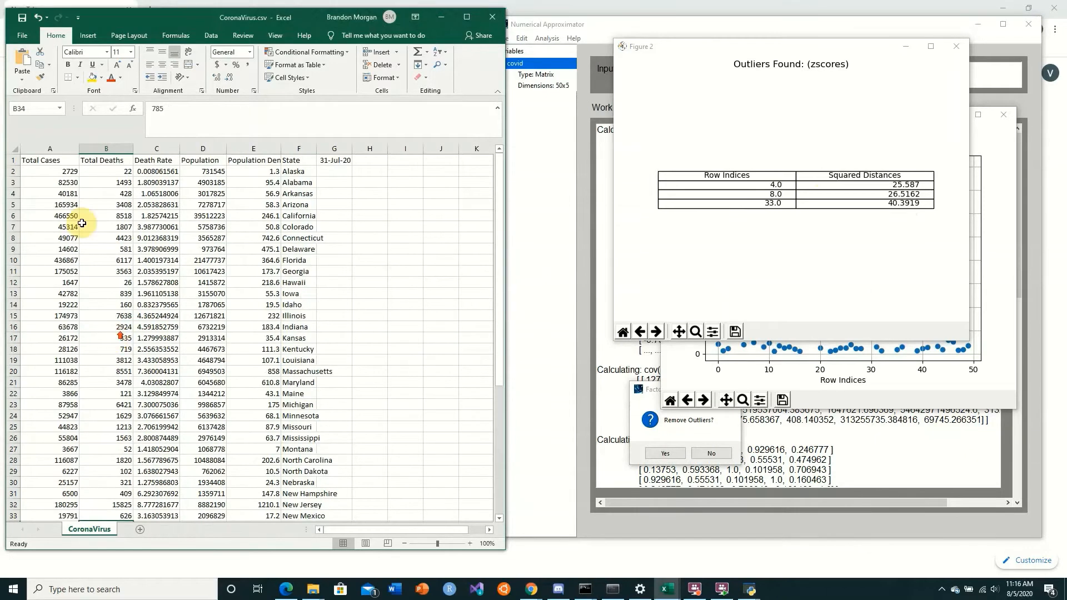
{"action": "left_click_drag", "start_coordinate": [51, 161], "coordinate": [250, 169]}
{"action": "scroll", "coordinate": [166, 300], "scroll_direction": "down", "scroll_amount": 6}
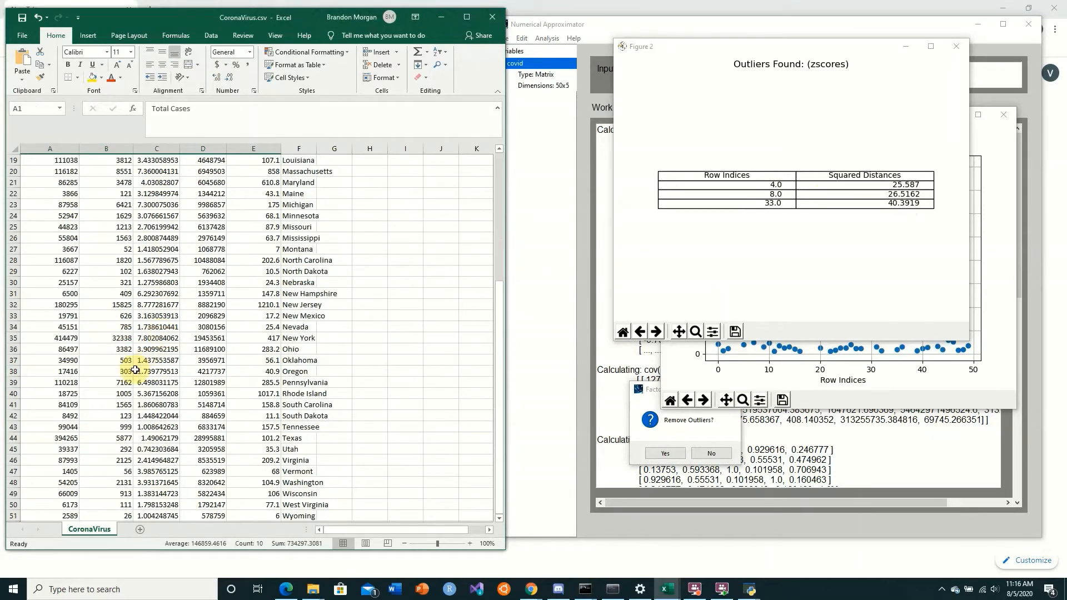
{"action": "left_click_drag", "start_coordinate": [69, 337], "coordinate": [213, 338]}
{"action": "left_click_drag", "start_coordinate": [305, 341], "coordinate": [39, 339]}
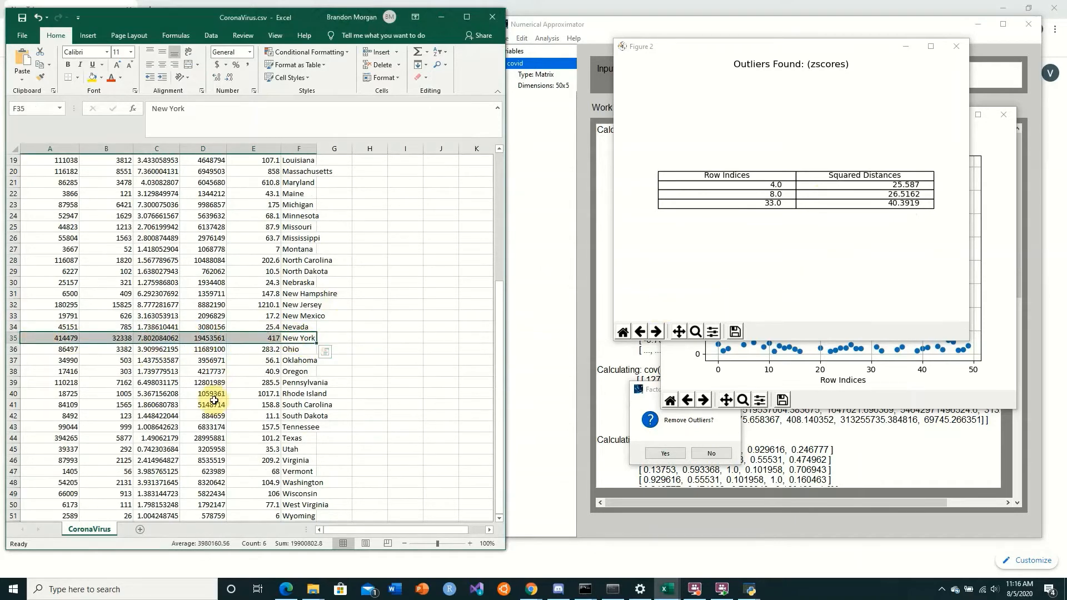
Switch back to Numerical Approximator and move the Remove Outliers prompt aside without answering it
{"action": "left_click", "coordinate": [592, 365]}
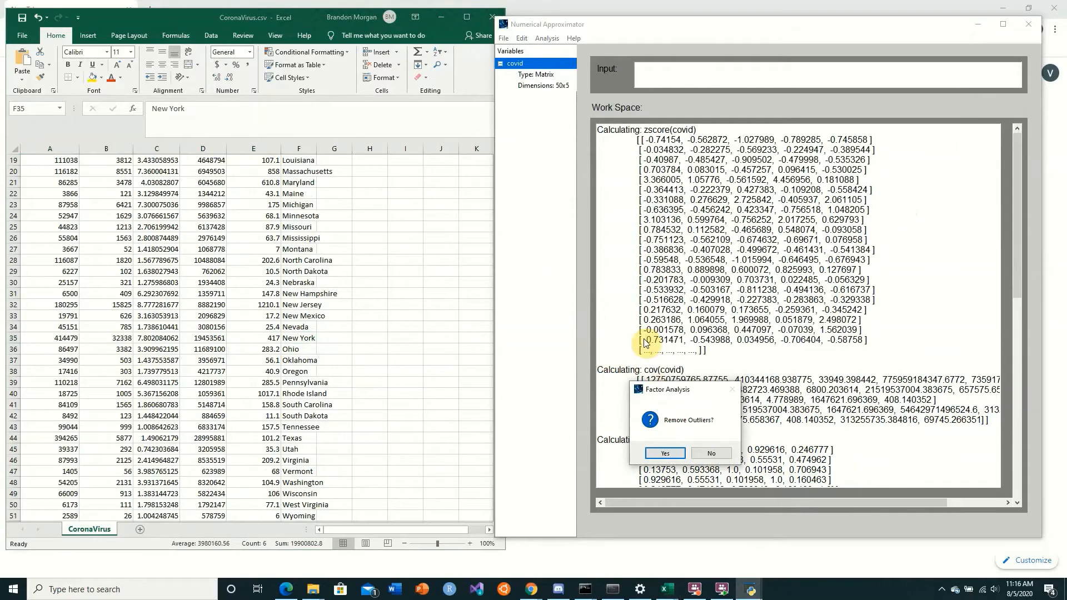
{"action": "left_click_drag", "start_coordinate": [679, 391], "coordinate": [816, 467]}
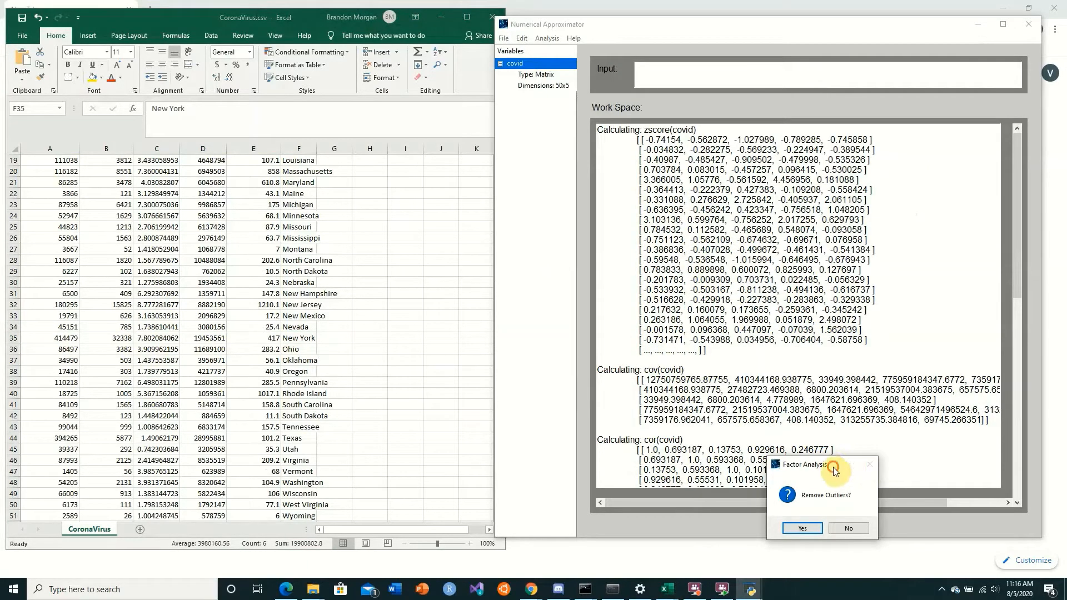
{"action": "left_click_drag", "start_coordinate": [833, 469], "coordinate": [839, 295]}
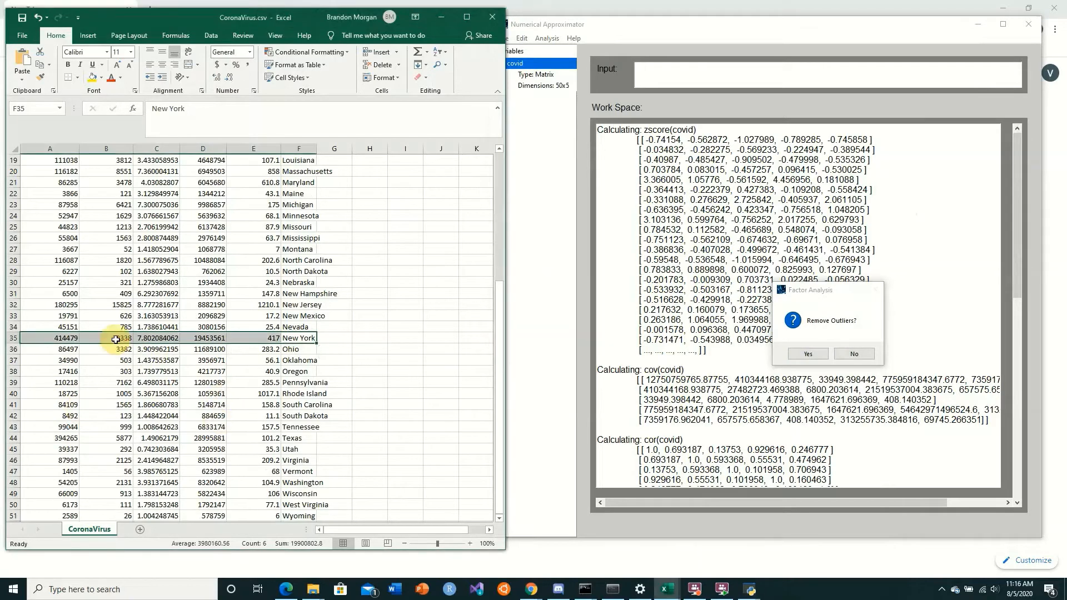
Switch to Excel and compare New York's death rate and population density with those of the other states
{"action": "left_click", "coordinate": [146, 349]}
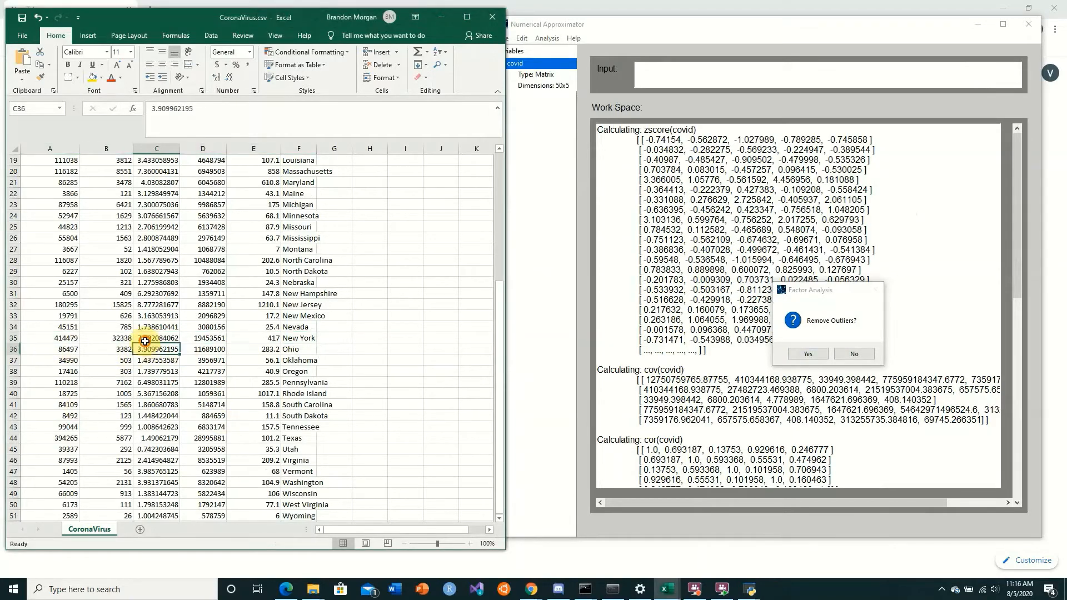
{"action": "left_click", "coordinate": [145, 340]}
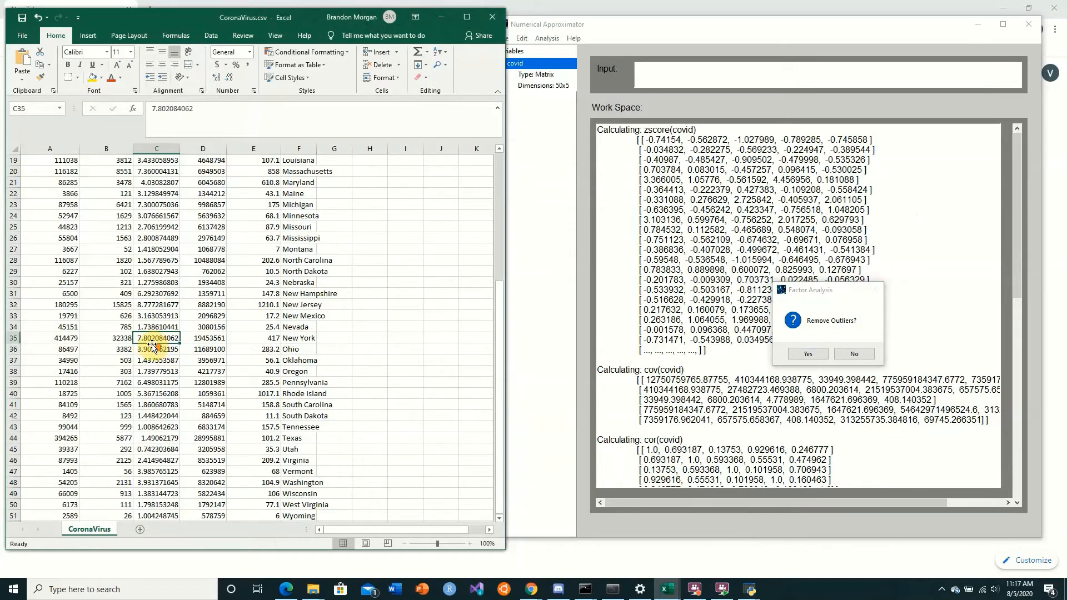
{"action": "scroll", "coordinate": [153, 344], "scroll_direction": "up", "scroll_amount": 6}
{"action": "scroll", "coordinate": [150, 328], "scroll_direction": "down", "scroll_amount": 6}
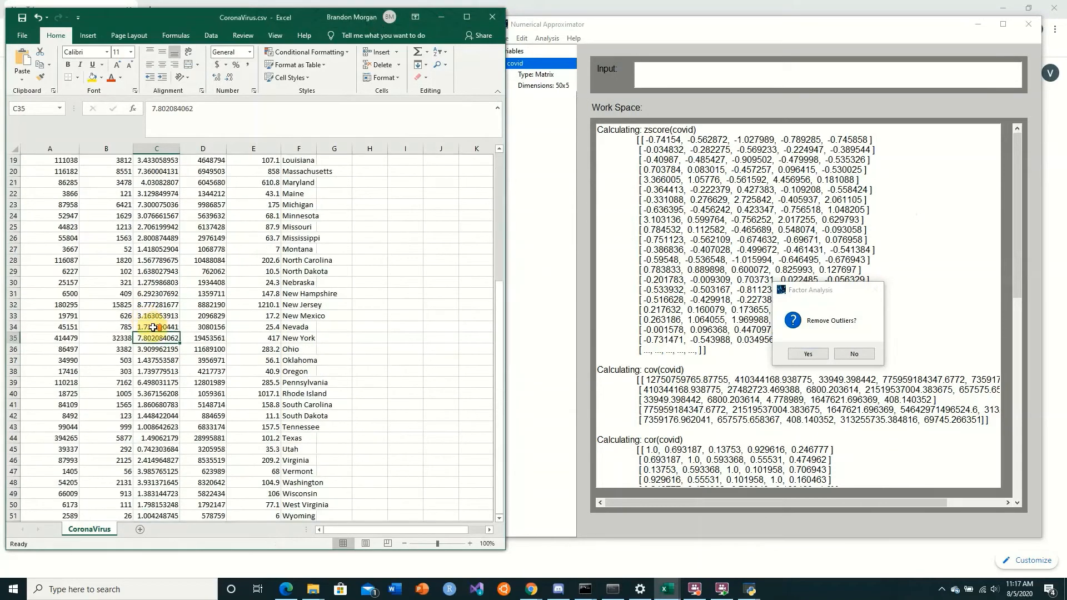
{"action": "scroll", "coordinate": [153, 328], "scroll_direction": "up", "scroll_amount": 6}
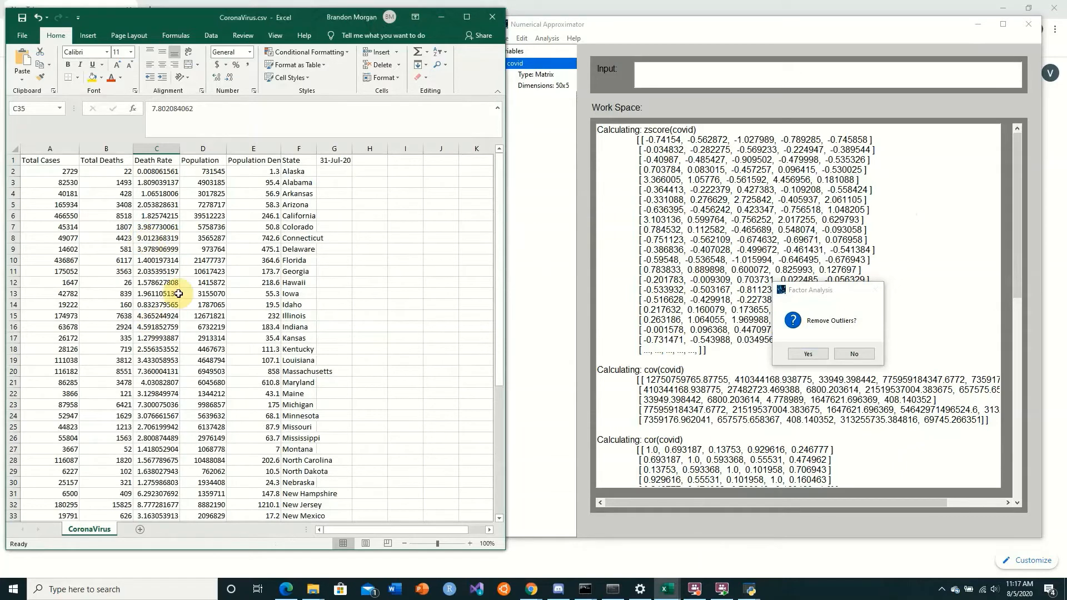
{"action": "scroll", "coordinate": [172, 291], "scroll_direction": "down", "scroll_amount": 6}
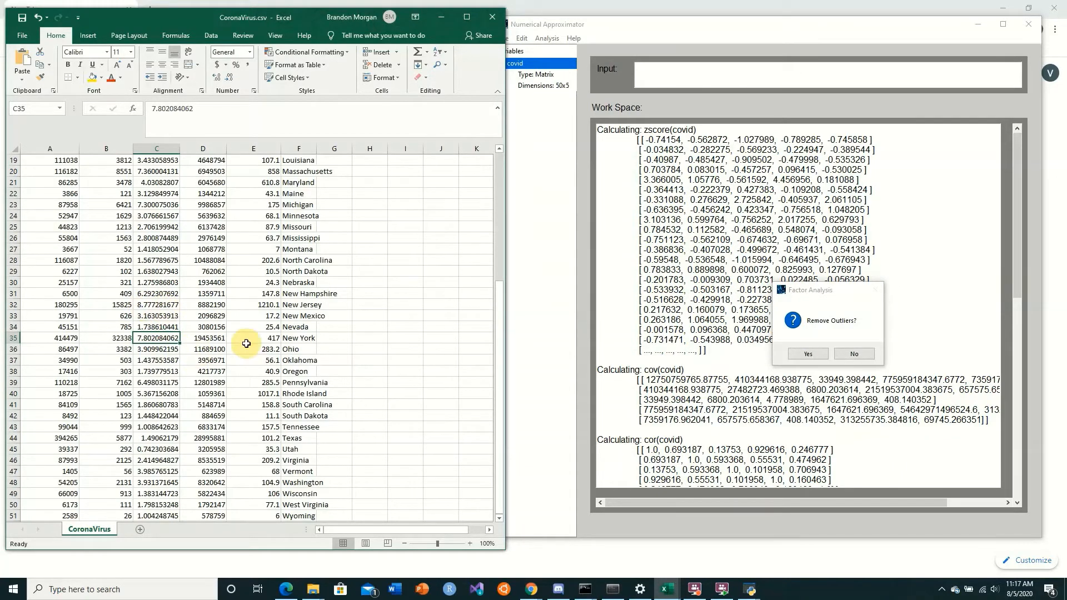
{"action": "left_click", "coordinate": [270, 339]}
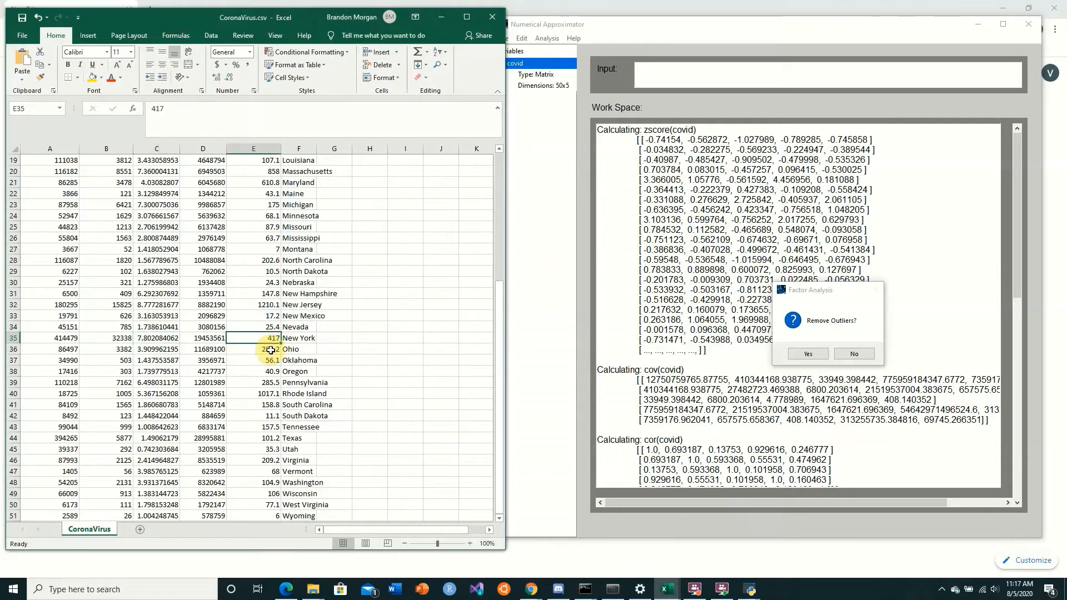
{"action": "scroll", "coordinate": [269, 426], "scroll_direction": "down", "scroll_amount": 3}
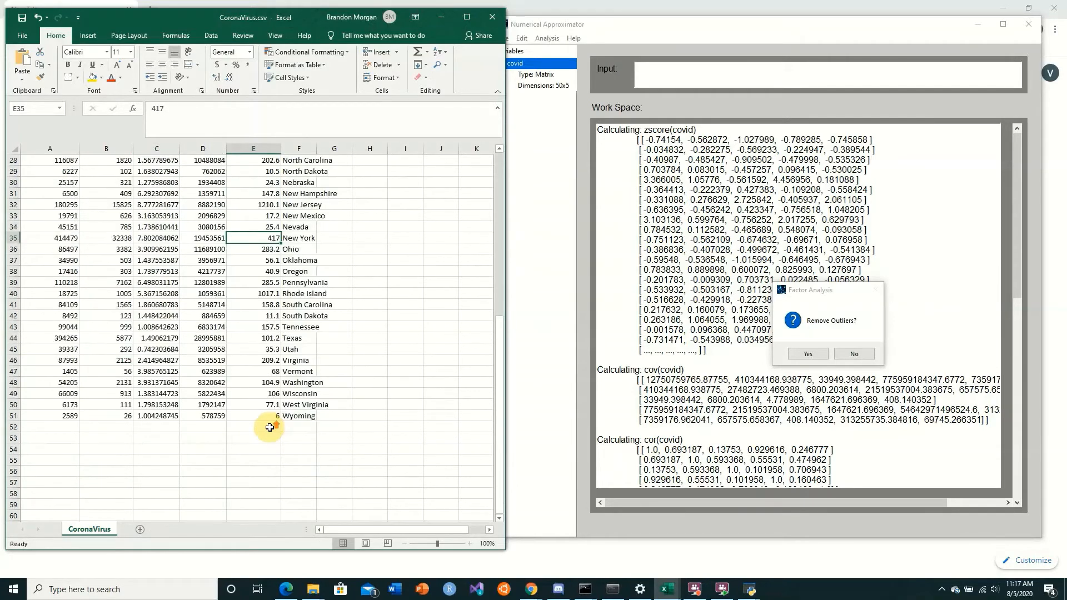
{"action": "left_click", "coordinate": [265, 294]}
{"action": "scroll", "coordinate": [266, 297], "scroll_direction": "up", "scroll_amount": 3}
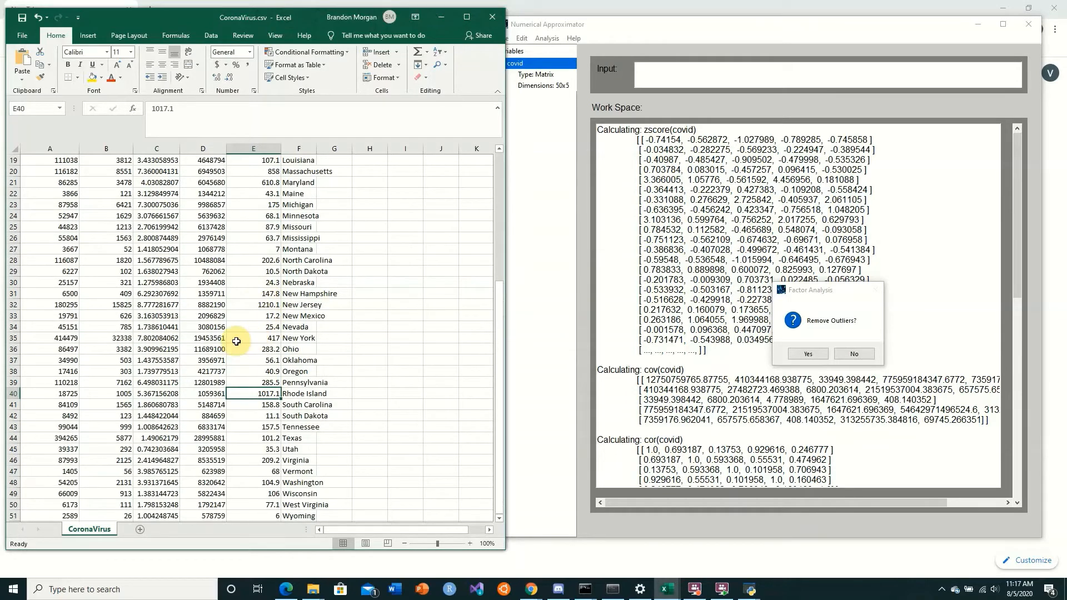
Compare New York's population and total cases with the values of the other states
{"action": "left_click", "coordinate": [205, 338]}
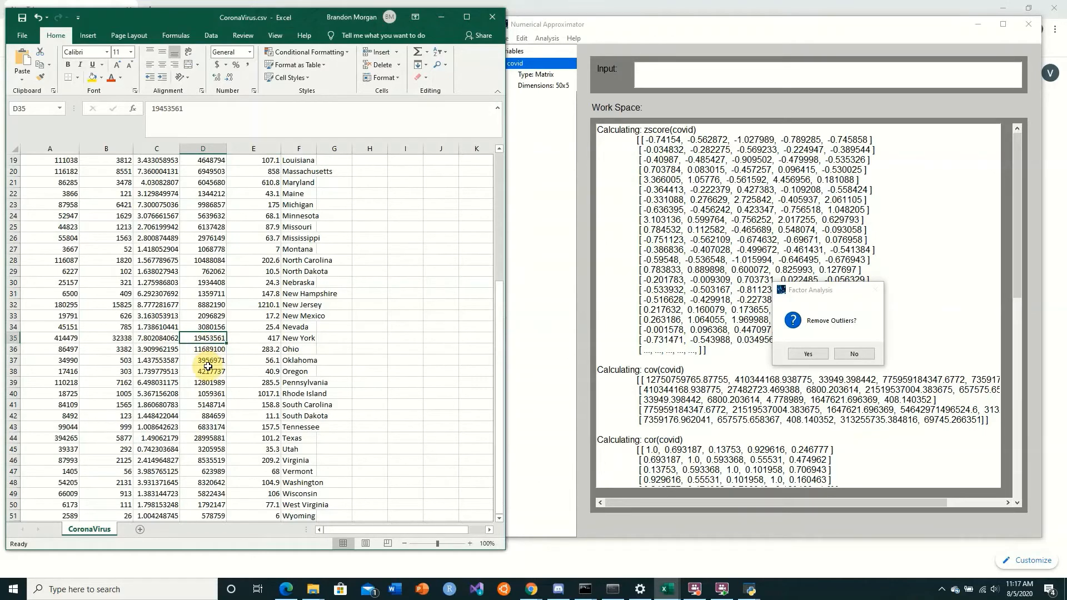
{"action": "left_click", "coordinate": [67, 340]}
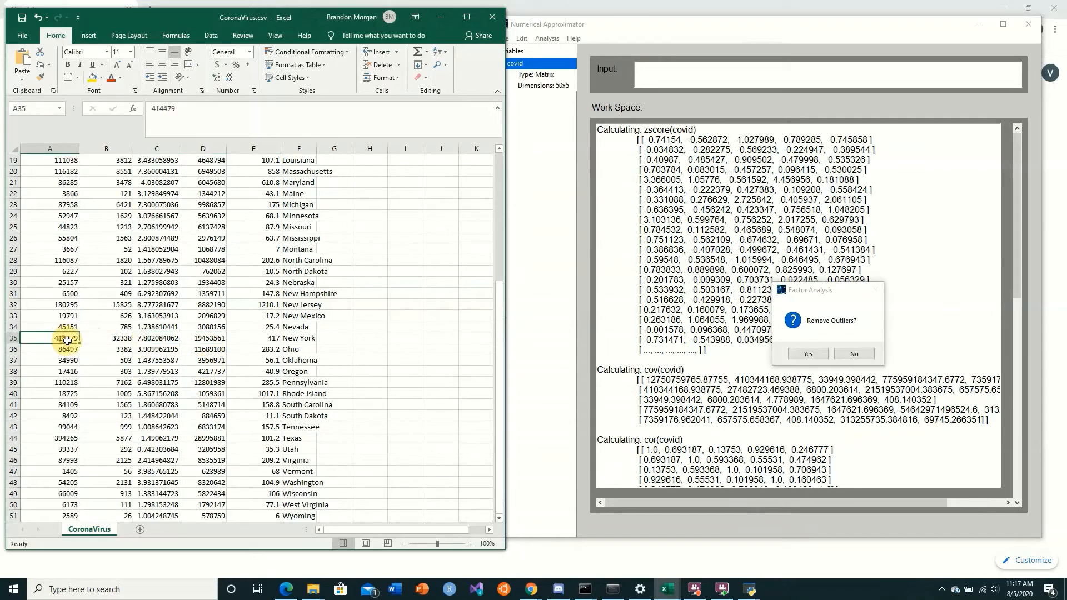
{"action": "scroll", "coordinate": [62, 348], "scroll_direction": "up", "scroll_amount": 6}
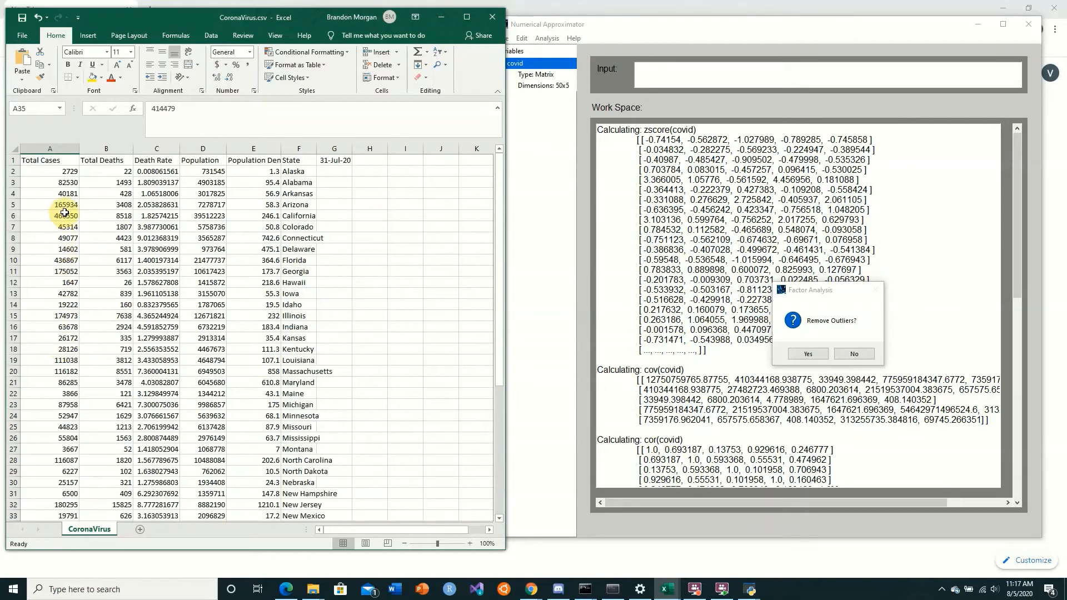
{"action": "scroll", "coordinate": [72, 311], "scroll_direction": "down", "scroll_amount": 3}
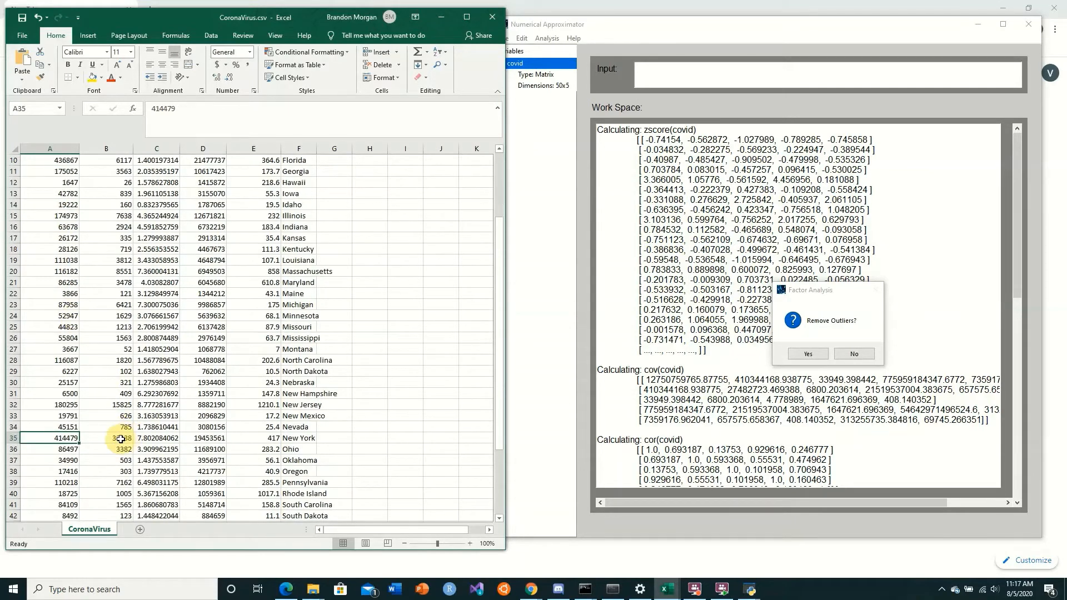
Compare New York's total deaths with the Total Deaths values of the other states
{"action": "left_click", "coordinate": [120, 439]}
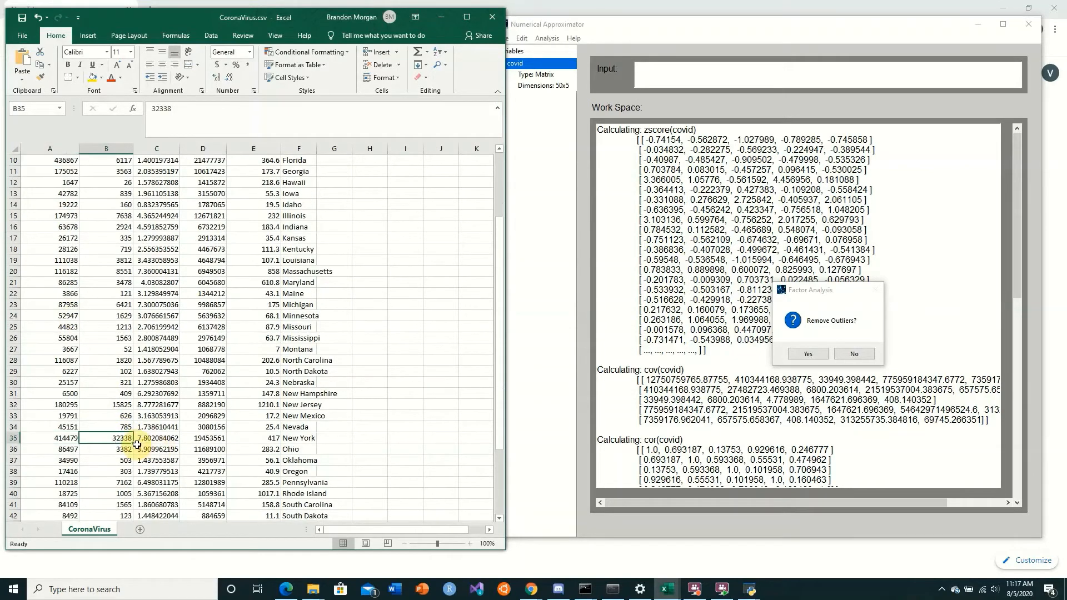
{"action": "scroll", "coordinate": [120, 439], "scroll_direction": "up", "scroll_amount": 3}
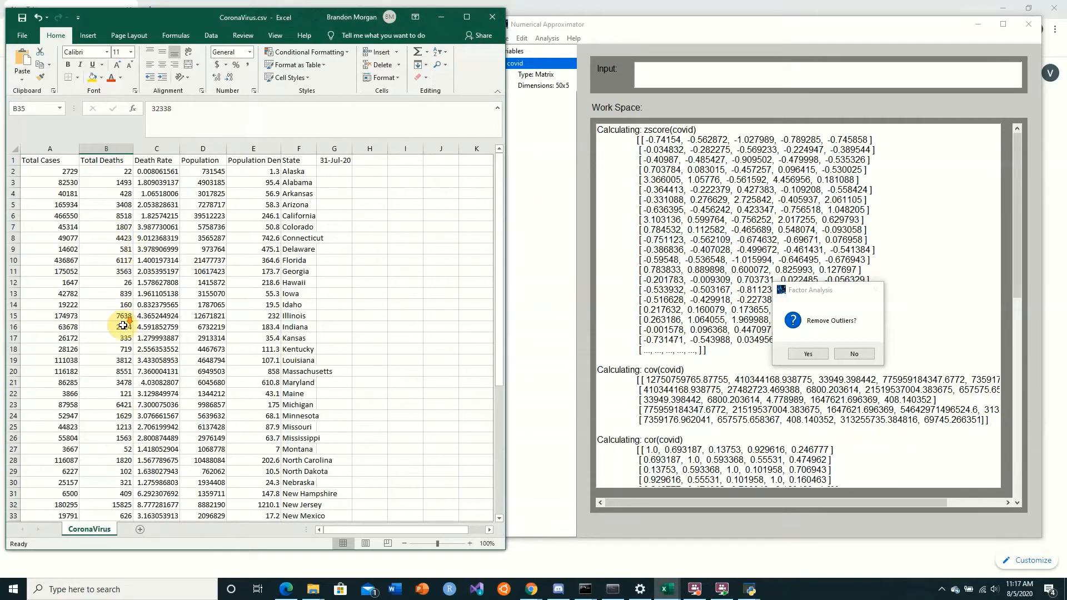
{"action": "scroll", "coordinate": [122, 330], "scroll_direction": "down", "scroll_amount": 6}
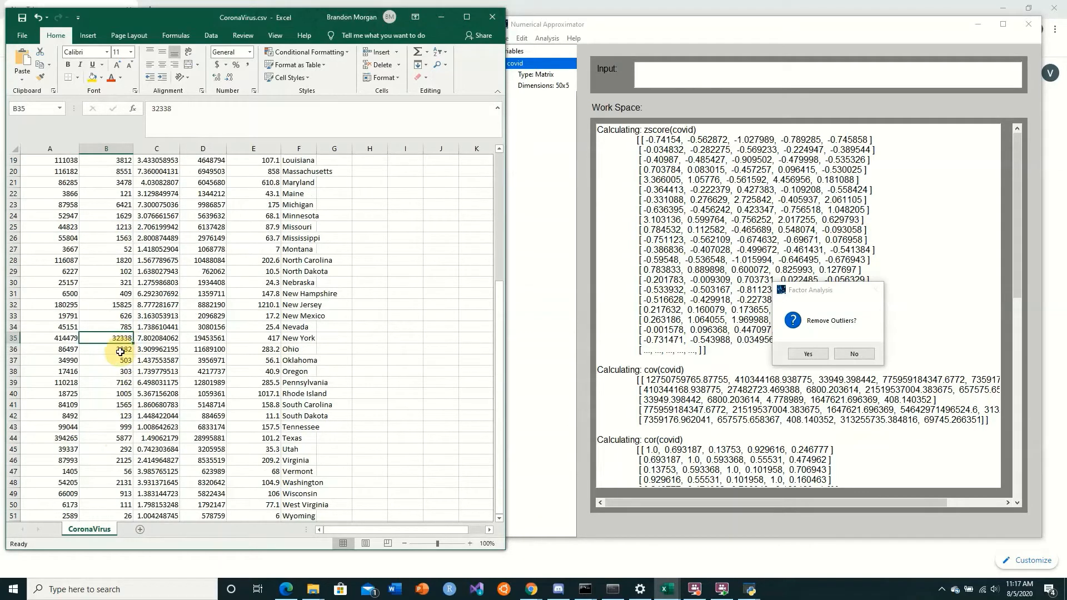
{"action": "scroll", "coordinate": [117, 361], "scroll_direction": "down", "scroll_amount": 6}
{"action": "scroll", "coordinate": [115, 369], "scroll_direction": "up", "scroll_amount": 3}
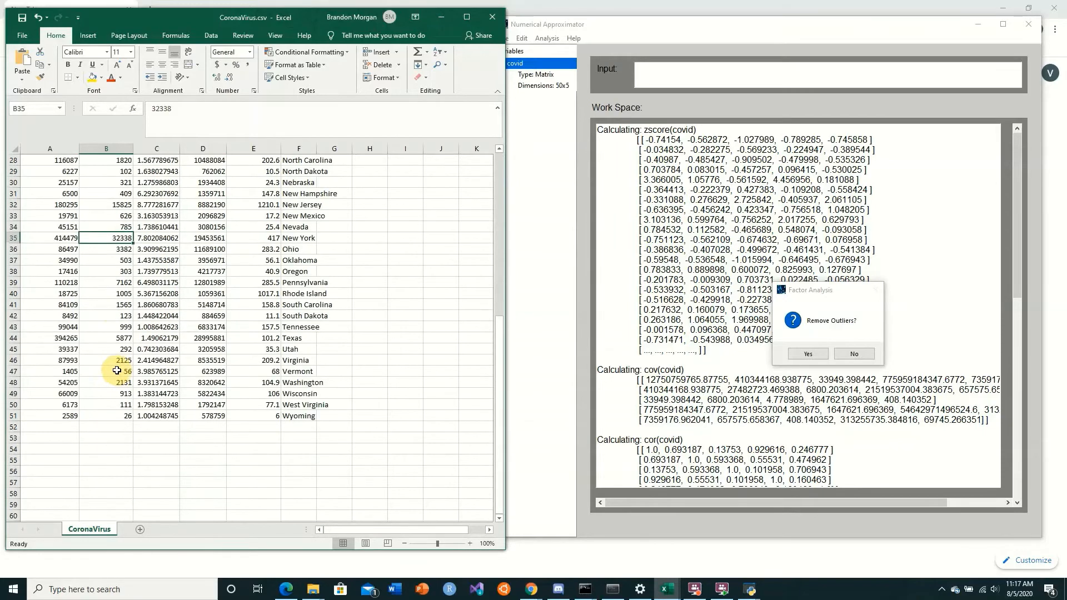
{"action": "scroll", "coordinate": [116, 370], "scroll_direction": "up", "scroll_amount": 3}
Compare the total cases of California and Florida with New York's total cases
{"action": "scroll", "coordinate": [107, 374], "scroll_direction": "up", "scroll_amount": 6}
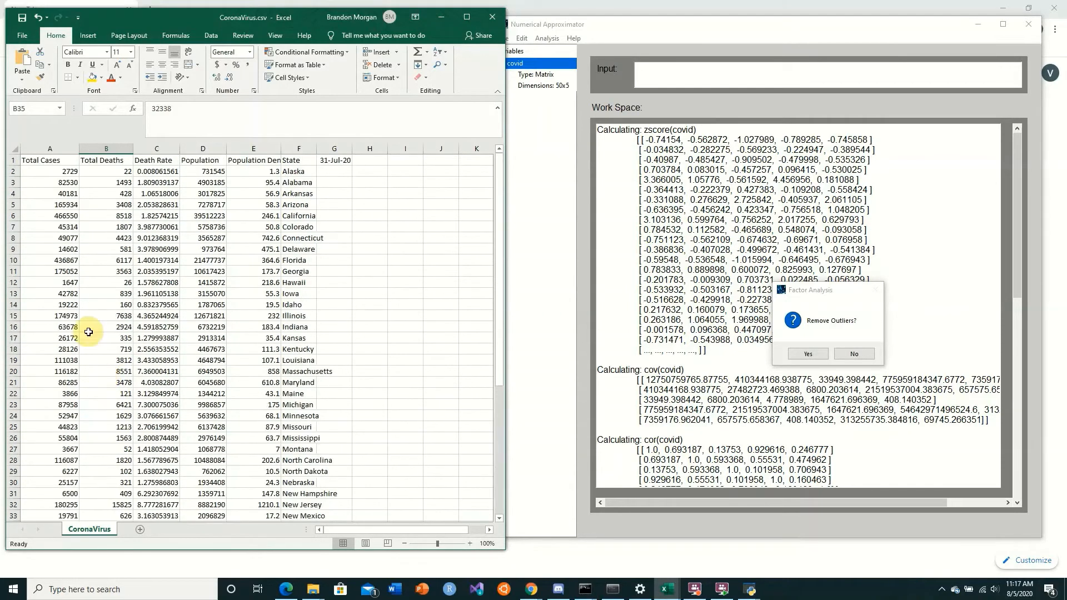
{"action": "left_click", "coordinate": [64, 215]}
{"action": "left_click", "coordinate": [66, 260]}
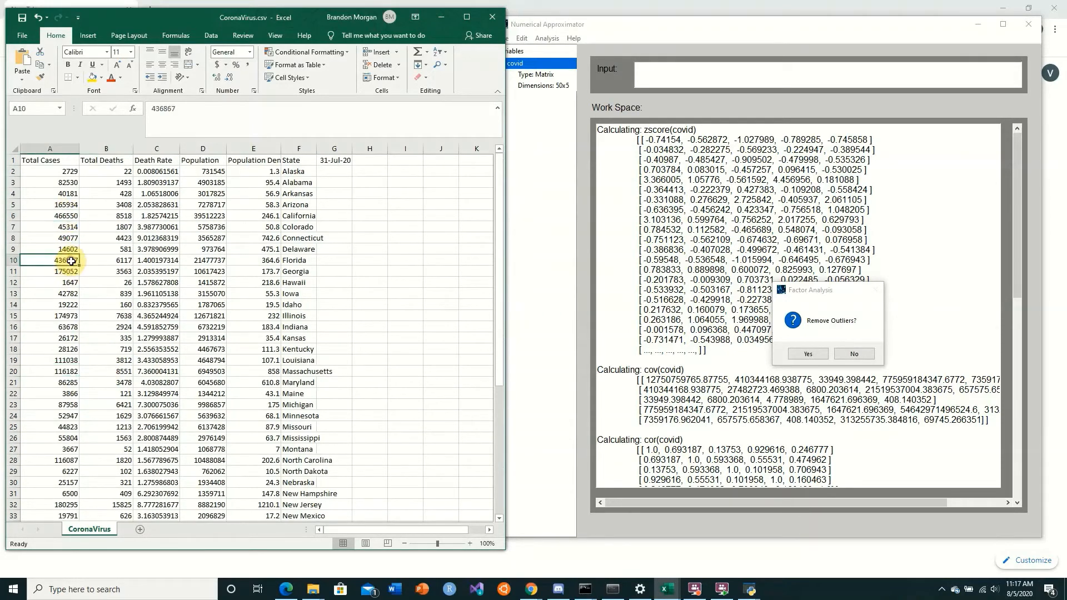
{"action": "scroll", "coordinate": [69, 333], "scroll_direction": "down", "scroll_amount": 3}
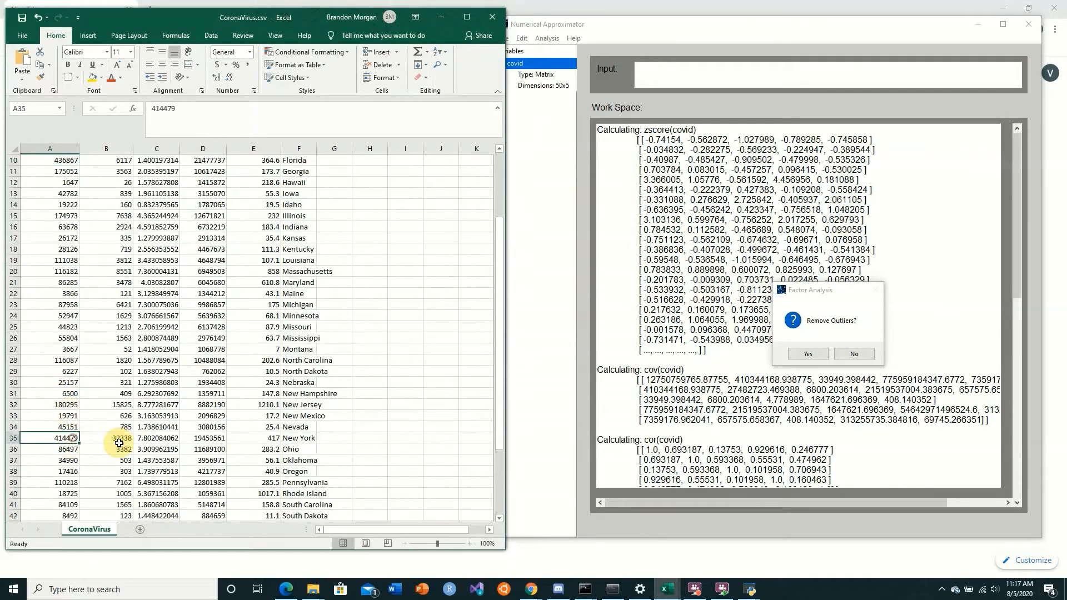
Compare New York's total deaths with Florida's total deaths in the spreadsheet
{"action": "left_click", "coordinate": [120, 438]}
{"action": "scroll", "coordinate": [123, 426], "scroll_direction": "up", "scroll_amount": 3}
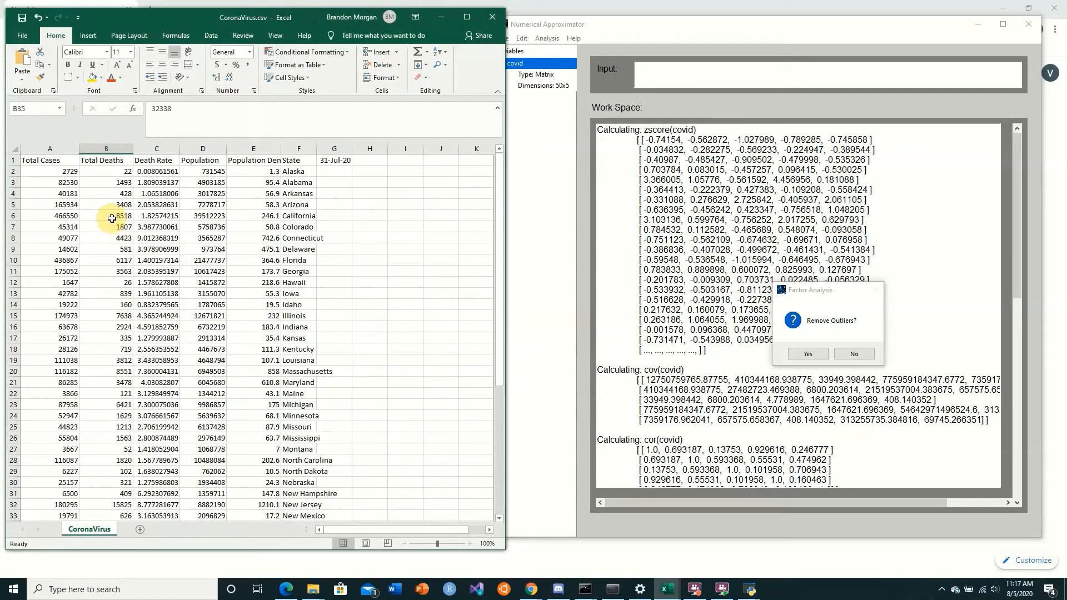
{"action": "left_click", "coordinate": [118, 263]}
{"action": "scroll", "coordinate": [125, 286], "scroll_direction": "down", "scroll_amount": 3}
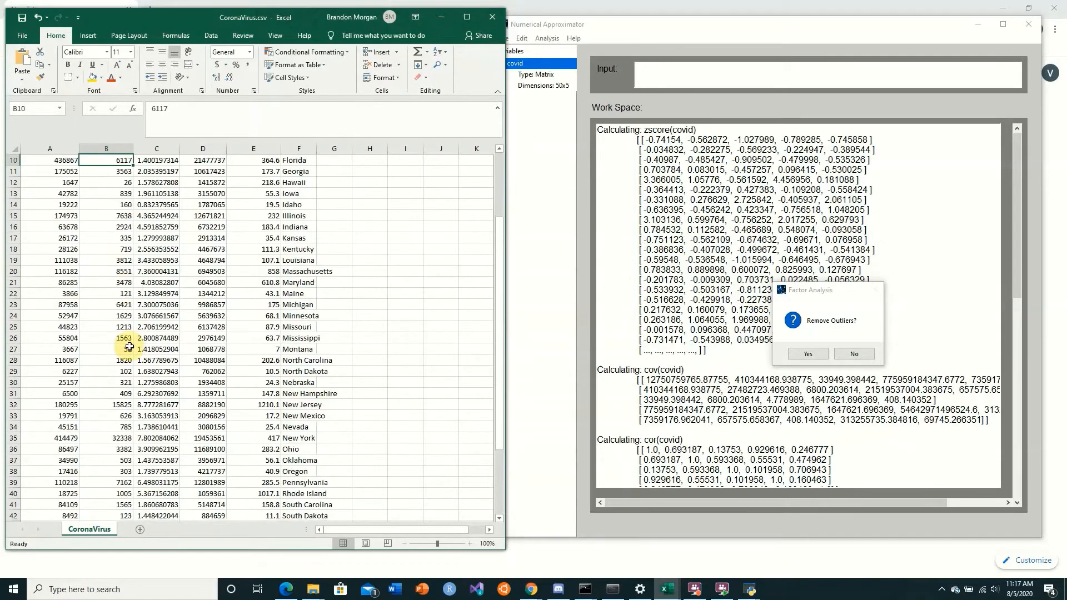
{"action": "left_click", "coordinate": [123, 438]}
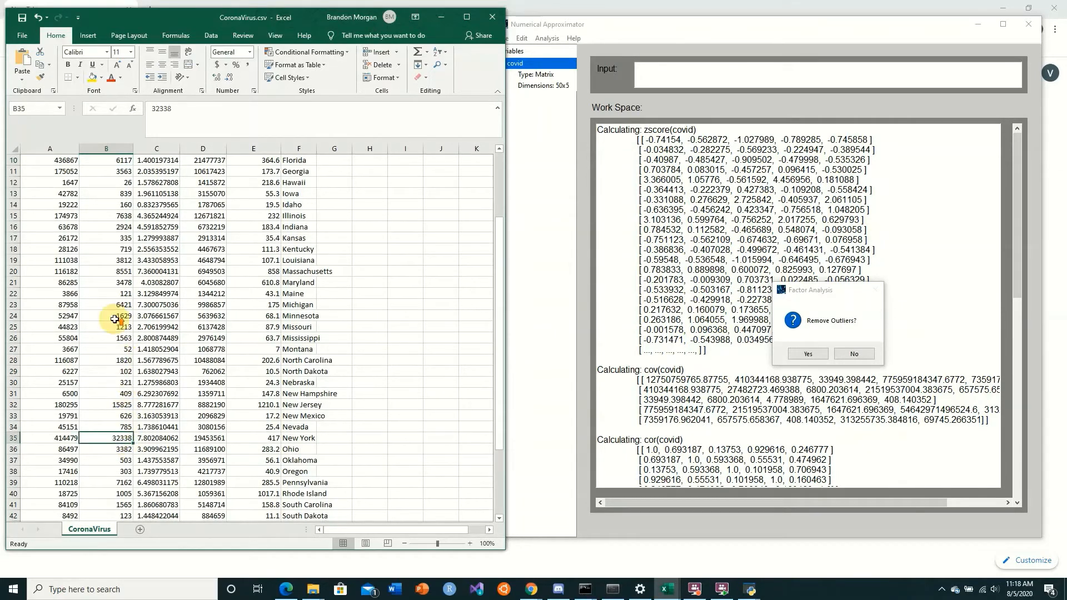
{"action": "scroll", "coordinate": [122, 261], "scroll_direction": "up", "scroll_amount": 3}
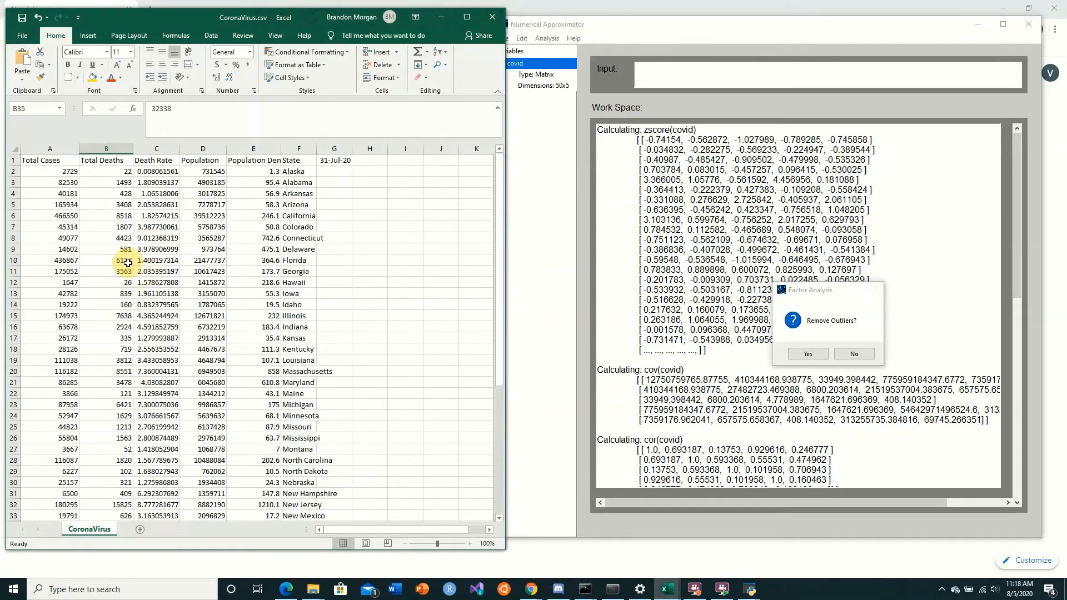
{"action": "scroll", "coordinate": [114, 267], "scroll_direction": "down", "scroll_amount": 3}
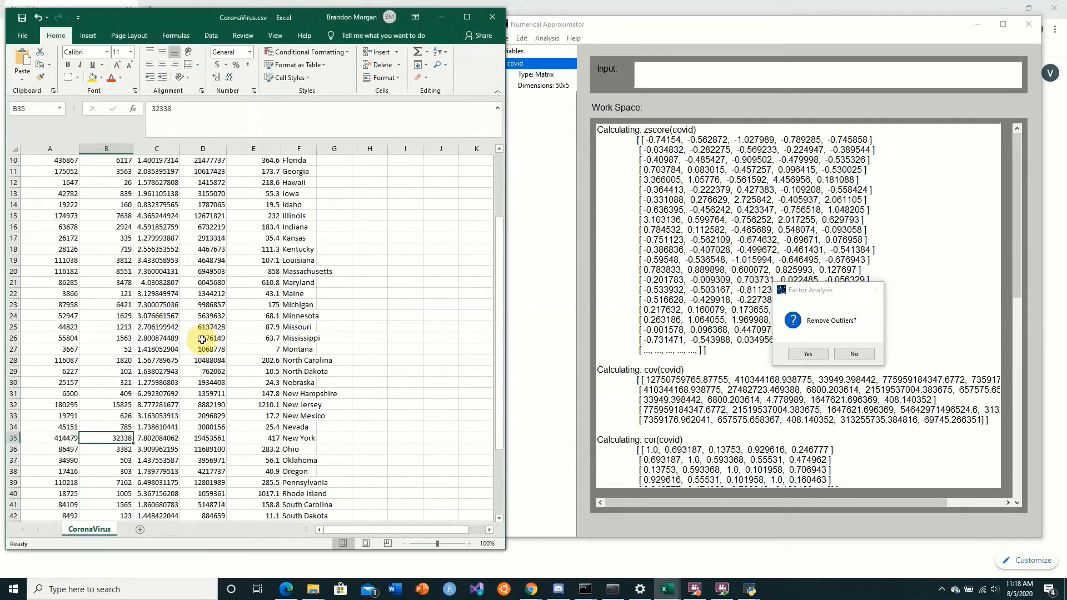
Switch back to Numerical Approximator, decline removing the outliers, and close the squared-distances plot and the Outliers Found table
{"action": "left_click_drag", "start_coordinate": [821, 295], "coordinate": [814, 294]}
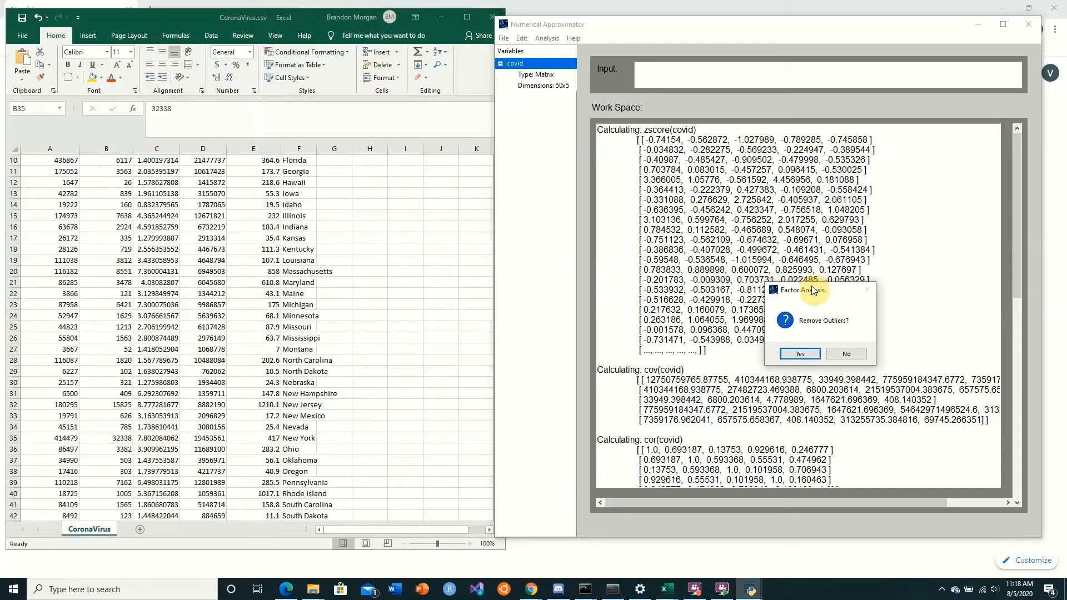
{"action": "left_click", "coordinate": [845, 355]}
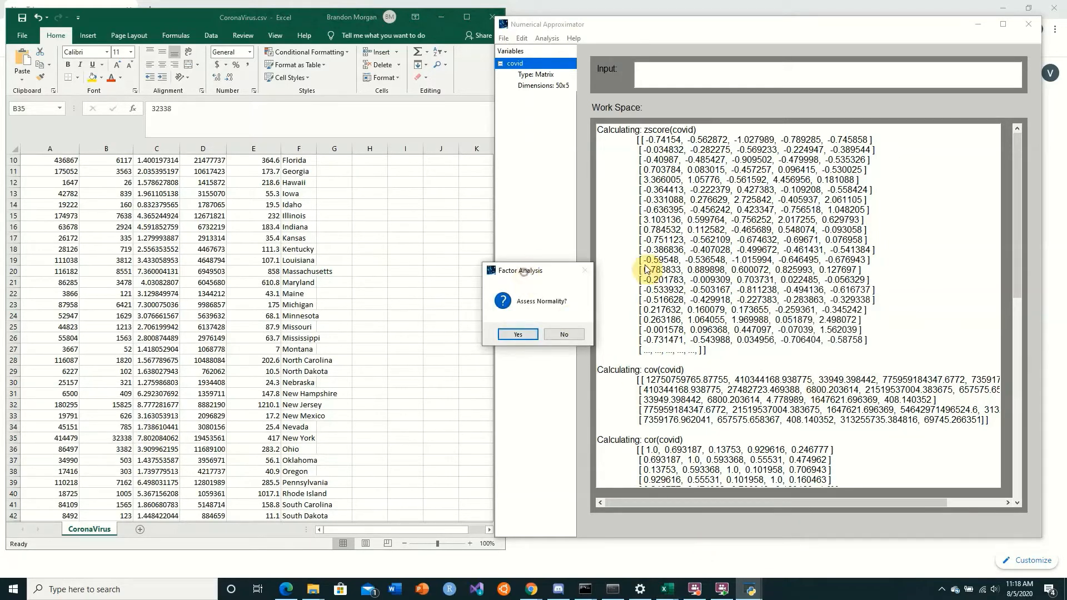
{"action": "mouse_move", "coordinate": [754, 545]}
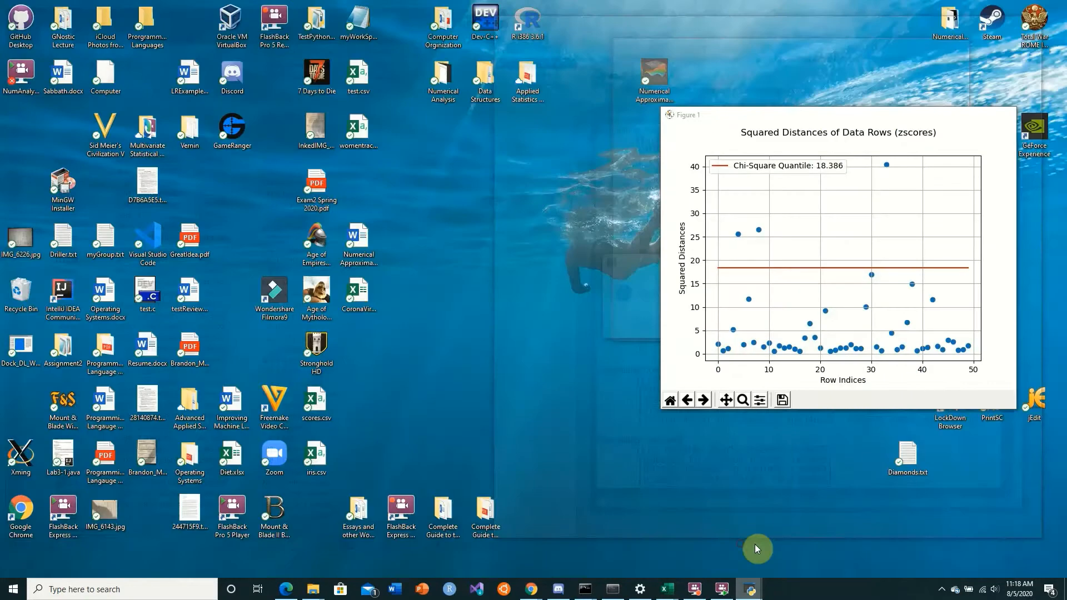
{"action": "left_click", "coordinate": [759, 587]}
{"action": "left_click", "coordinate": [811, 543]}
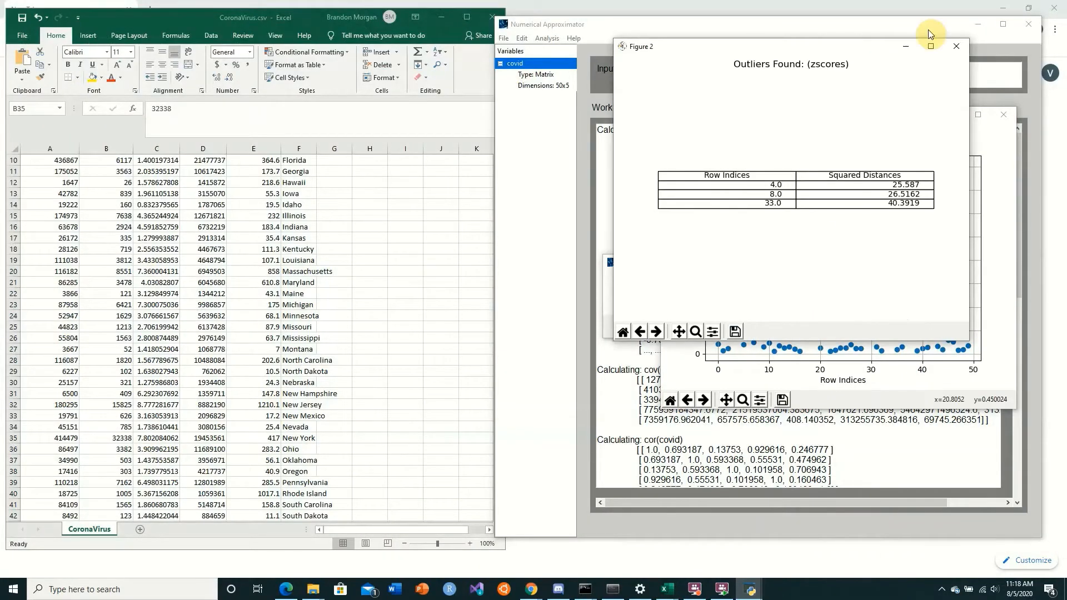
{"action": "left_click", "coordinate": [955, 49]}
{"action": "left_click", "coordinate": [1007, 113]}
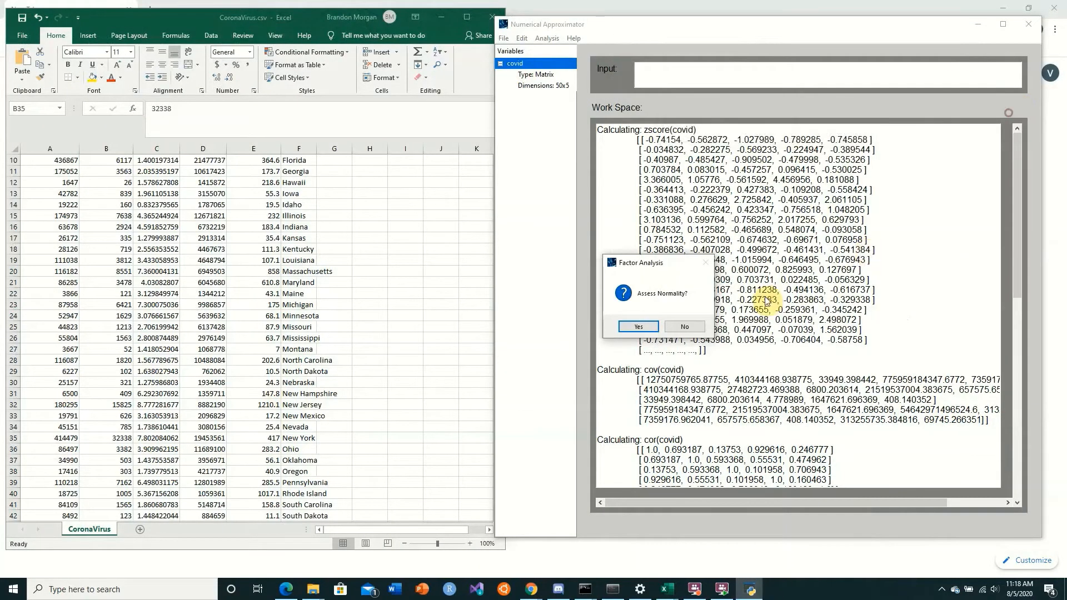
Run the normality assessment and place the Squared Distances QQ plot beside the X1 QQ plot for inspection
{"action": "left_click", "coordinate": [686, 327]}
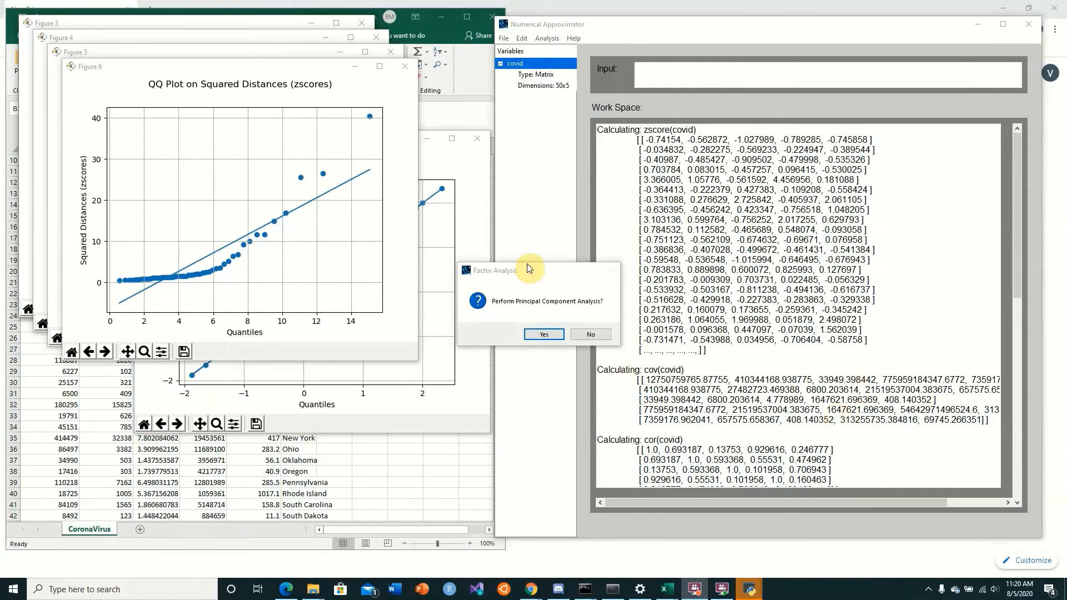
{"action": "left_click_drag", "start_coordinate": [527, 264], "coordinate": [741, 259]}
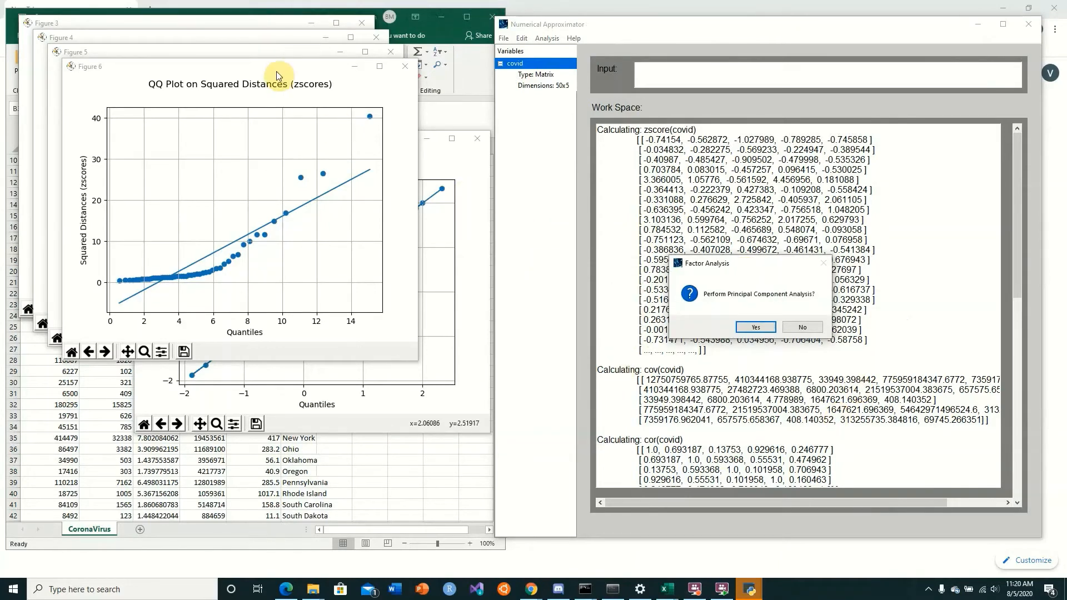
{"action": "left_click_drag", "start_coordinate": [277, 73], "coordinate": [674, 66]}
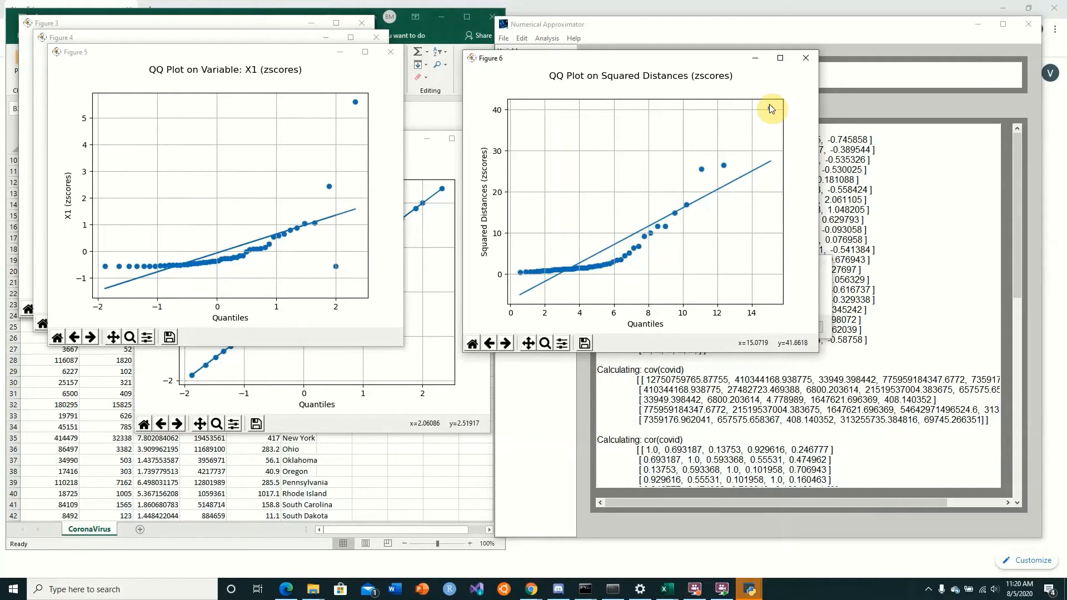
{"action": "left_click_drag", "start_coordinate": [691, 65], "coordinate": [706, 50]}
{"action": "left_click", "coordinate": [248, 104]}
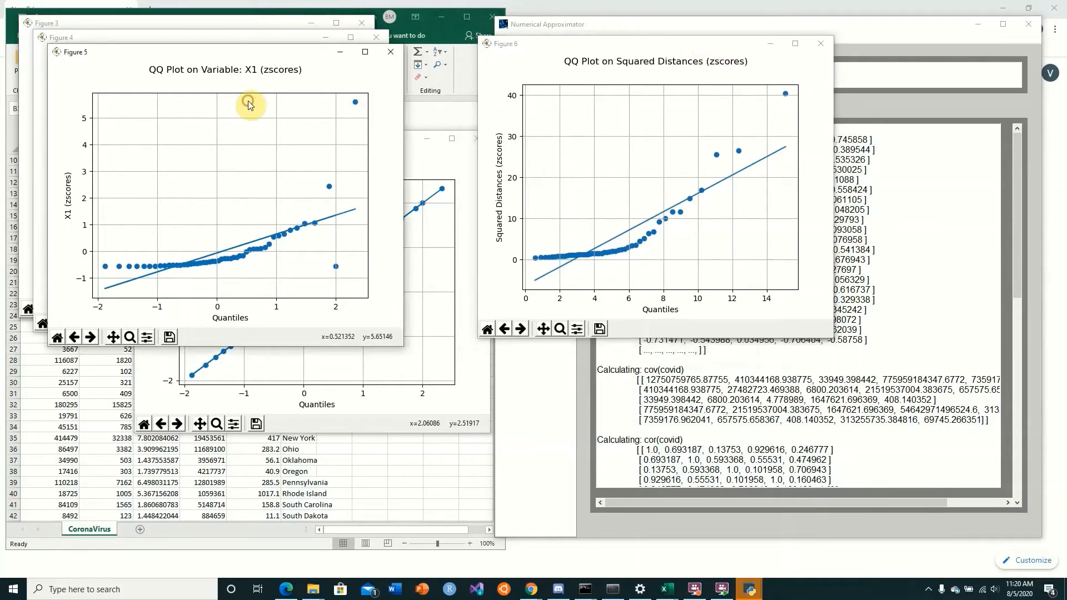
{"action": "left_click_drag", "start_coordinate": [211, 56], "coordinate": [201, 57]}
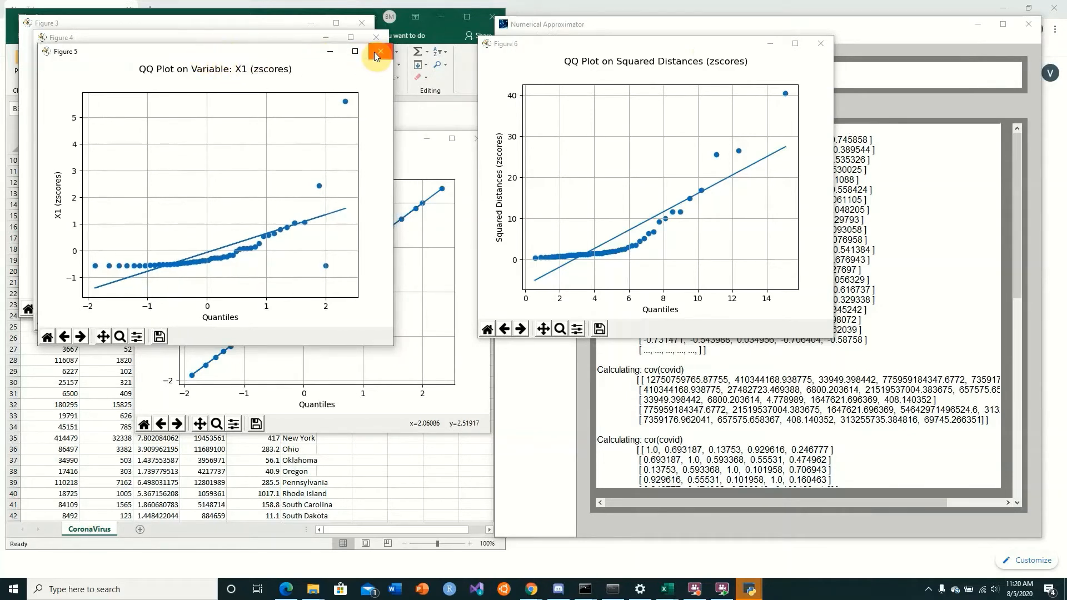
{"action": "left_click_drag", "start_coordinate": [565, 47], "coordinate": [546, 52]}
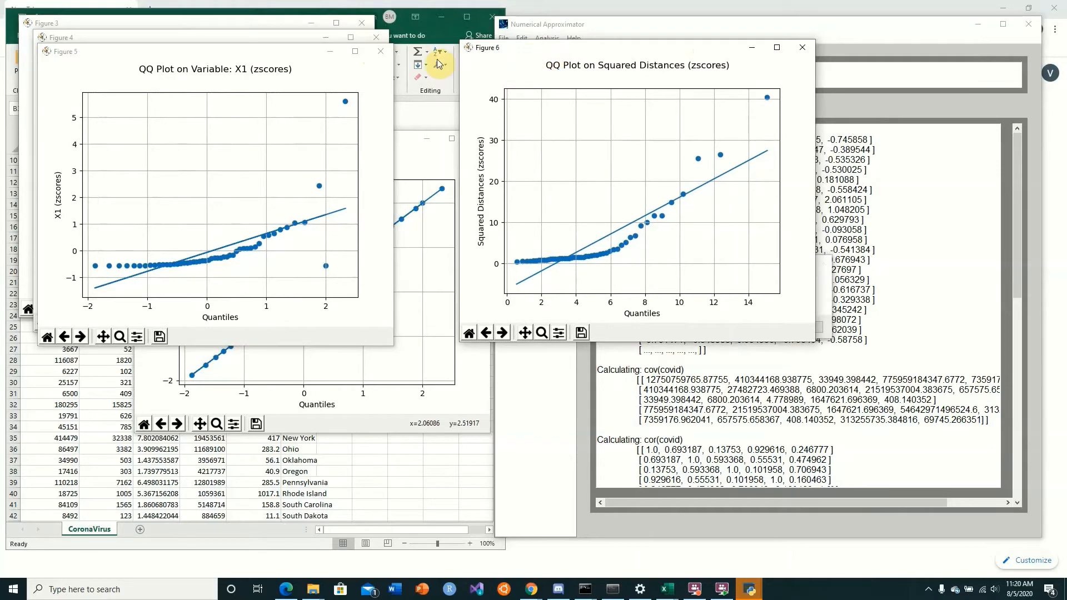
Close the QQ plots of the individual variables and the QQ plot on squared distances
{"action": "left_click", "coordinate": [379, 53]}
{"action": "left_click", "coordinate": [376, 38]}
{"action": "left_click", "coordinate": [361, 23]}
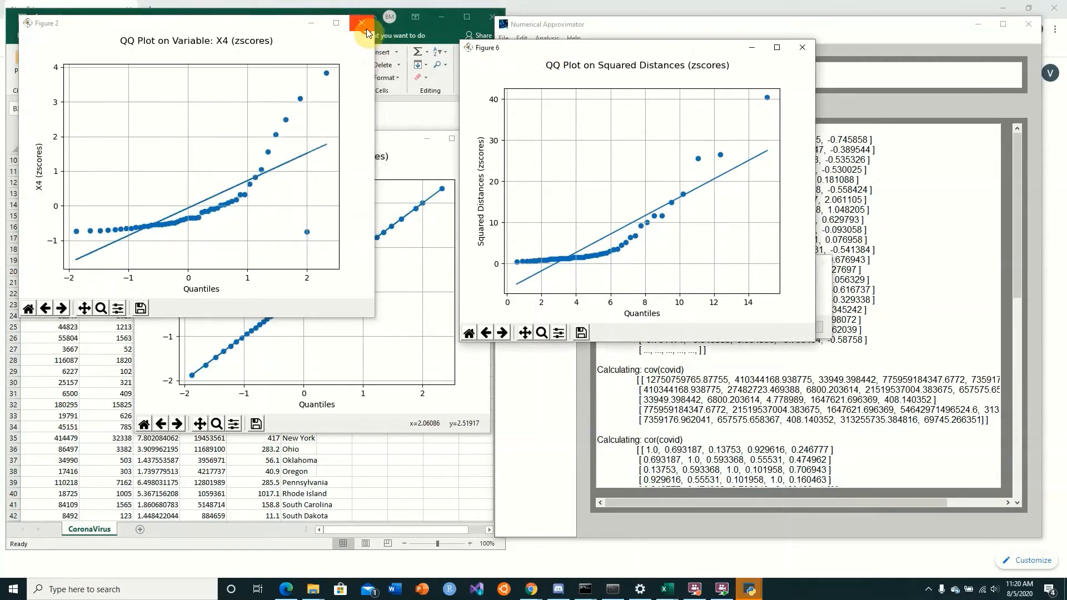
{"action": "left_click", "coordinate": [365, 27]}
{"action": "left_click", "coordinate": [476, 138]}
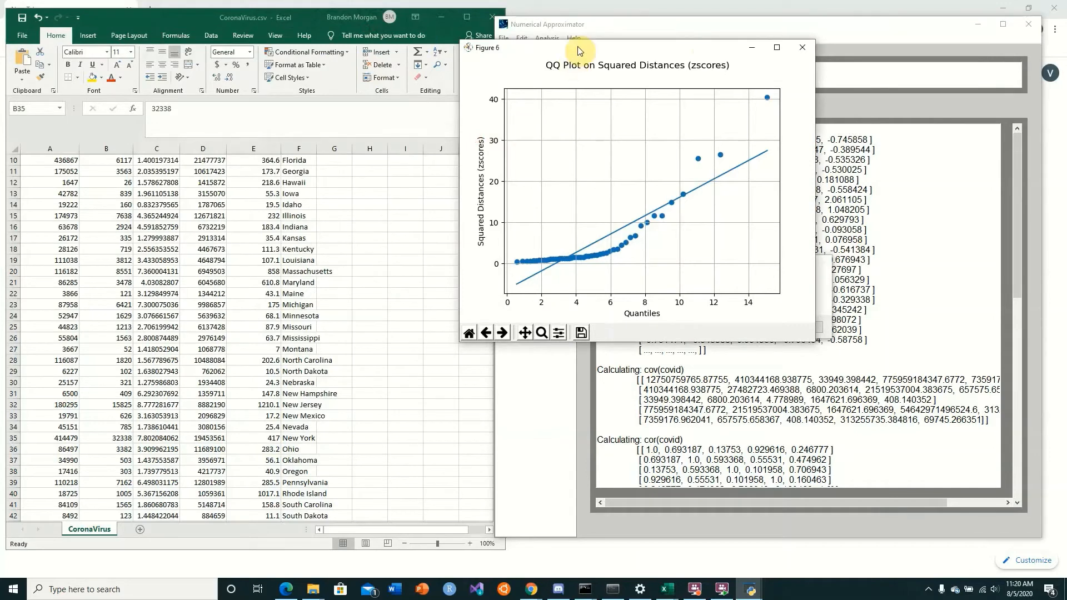
{"action": "left_click_drag", "start_coordinate": [578, 45], "coordinate": [248, 59]}
{"action": "left_click", "coordinate": [471, 61]}
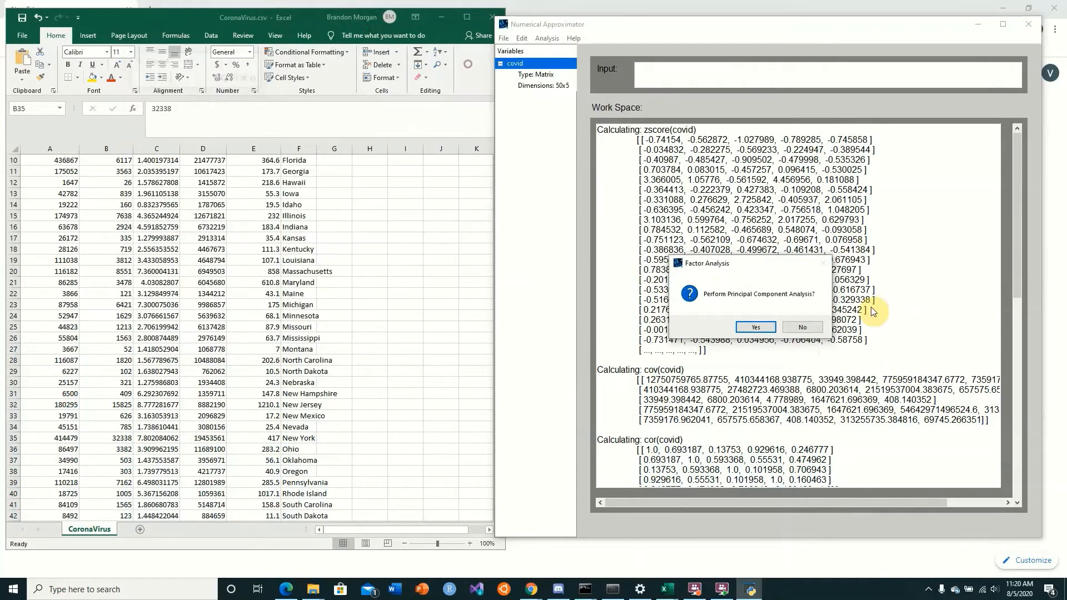
Perform the principal component analysis and examine its Scree Plot and Correlation Explained plot
{"action": "left_click", "coordinate": [756, 328]}
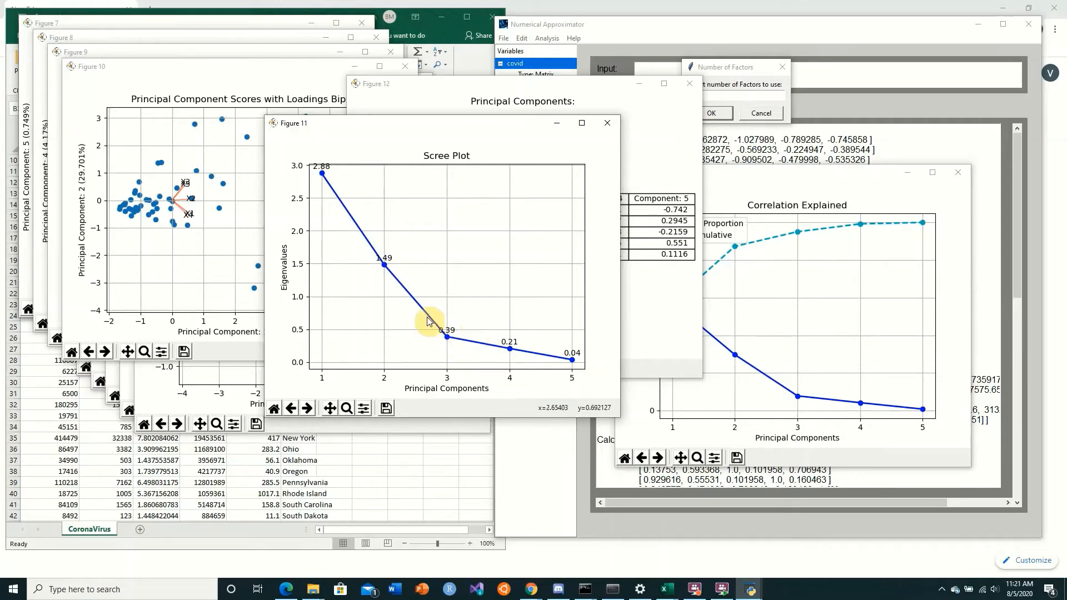
{"action": "left_click", "coordinate": [874, 359]}
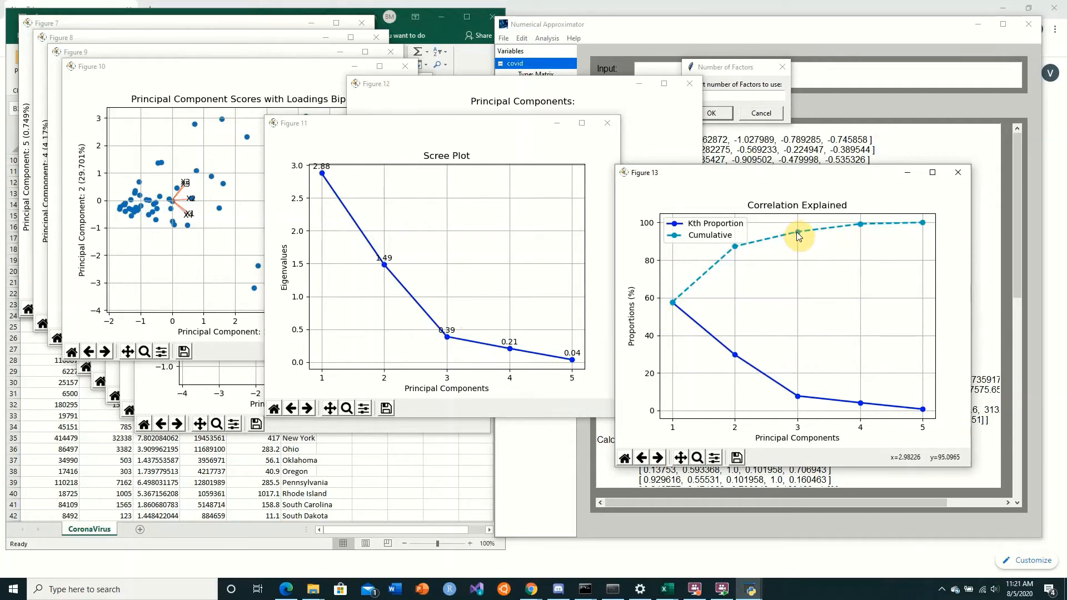
{"action": "left_click", "coordinate": [417, 176]}
Switch to Excel and highlight Alaska's values from Total Cases through Population Density to show the five variables
{"action": "left_click", "coordinate": [210, 542]}
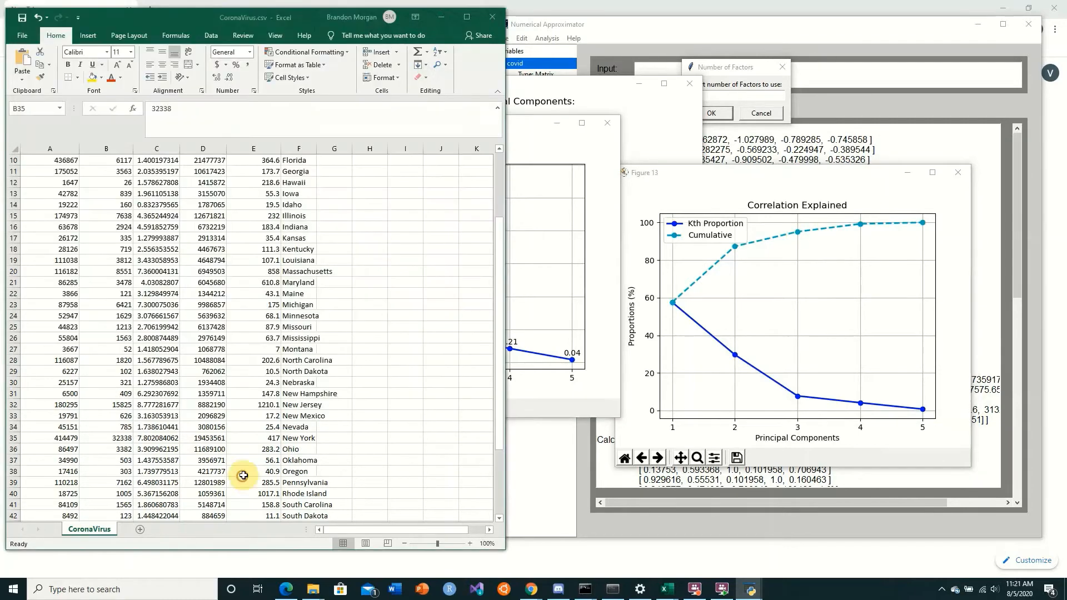
{"action": "scroll", "coordinate": [114, 276], "scroll_direction": "up", "scroll_amount": 3}
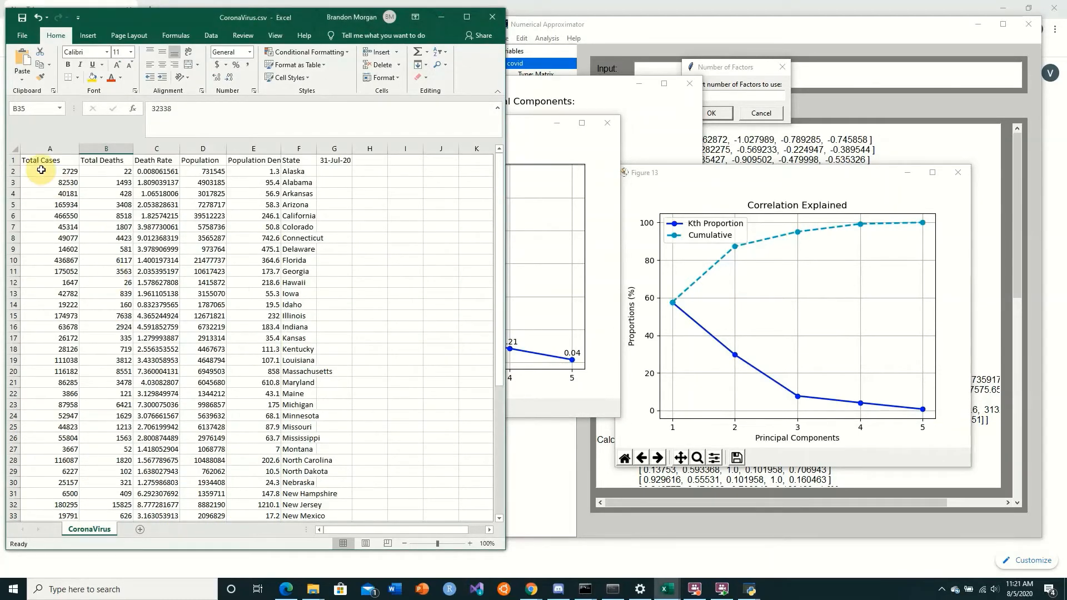
{"action": "left_click_drag", "start_coordinate": [44, 171], "coordinate": [258, 170]}
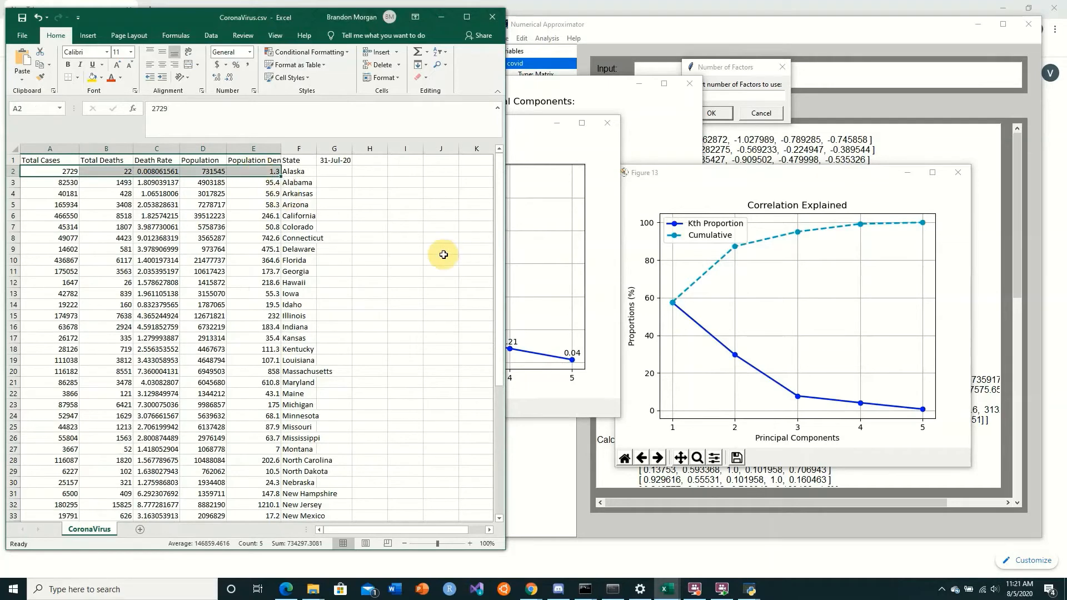
Return to the result figures and examine the Scree Plot's eigenvalues alongside the Principal Components table
{"action": "left_click", "coordinate": [574, 248]}
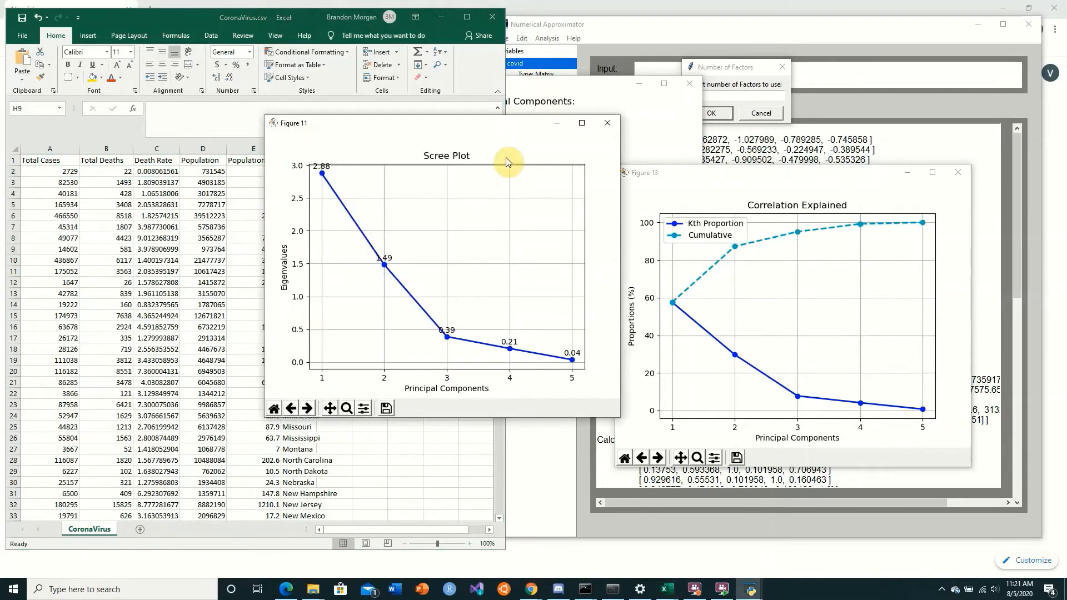
{"action": "left_click", "coordinate": [591, 91]}
{"action": "left_click", "coordinate": [309, 232]}
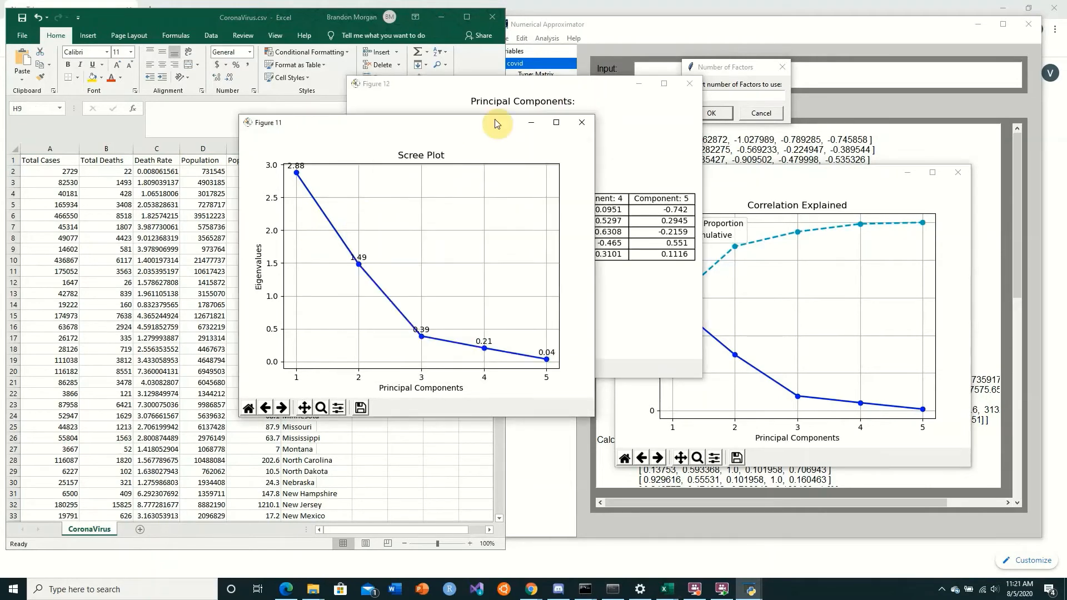
{"action": "left_click", "coordinate": [468, 93]}
{"action": "left_click", "coordinate": [313, 161]}
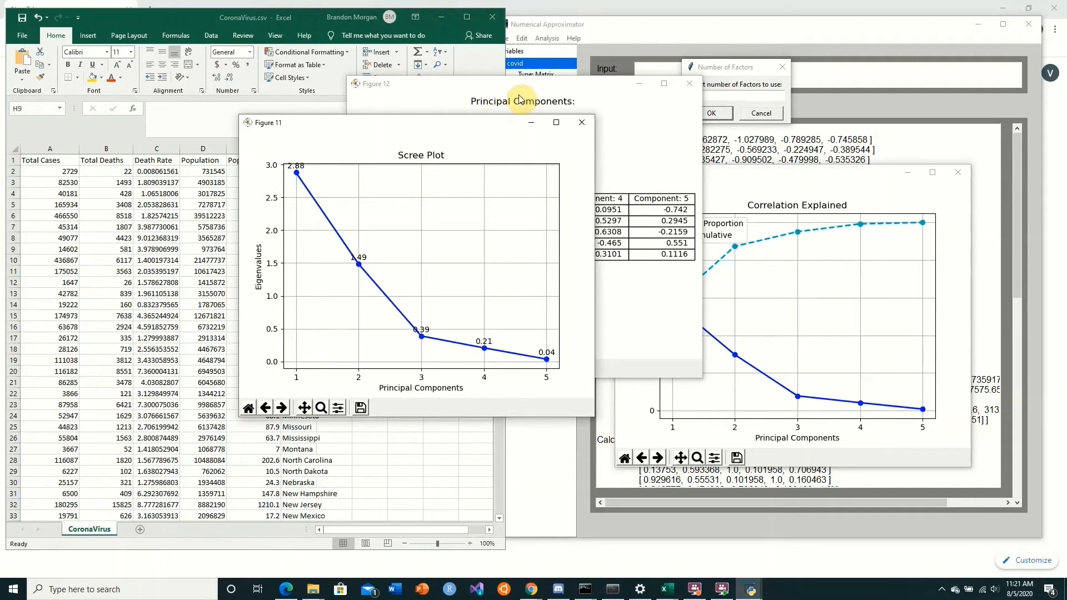
Clear away the spreadsheet, Scree Plot and Principal Components table, and enter 2 as the number of factors to use
{"action": "left_click", "coordinate": [448, 18]}
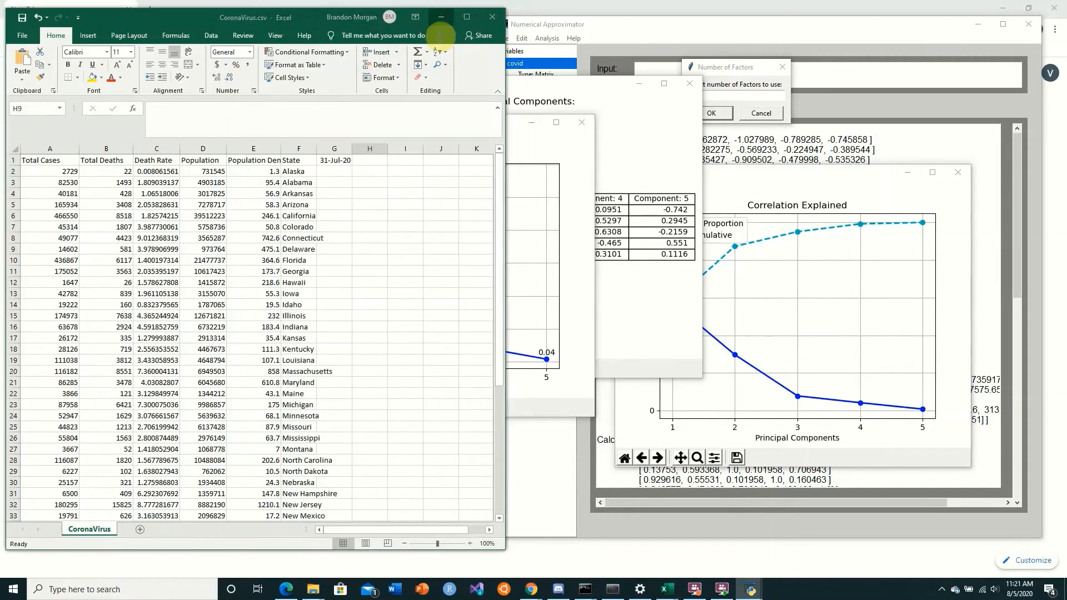
{"action": "left_click", "coordinate": [197, 150]}
{"action": "left_click", "coordinate": [583, 136]}
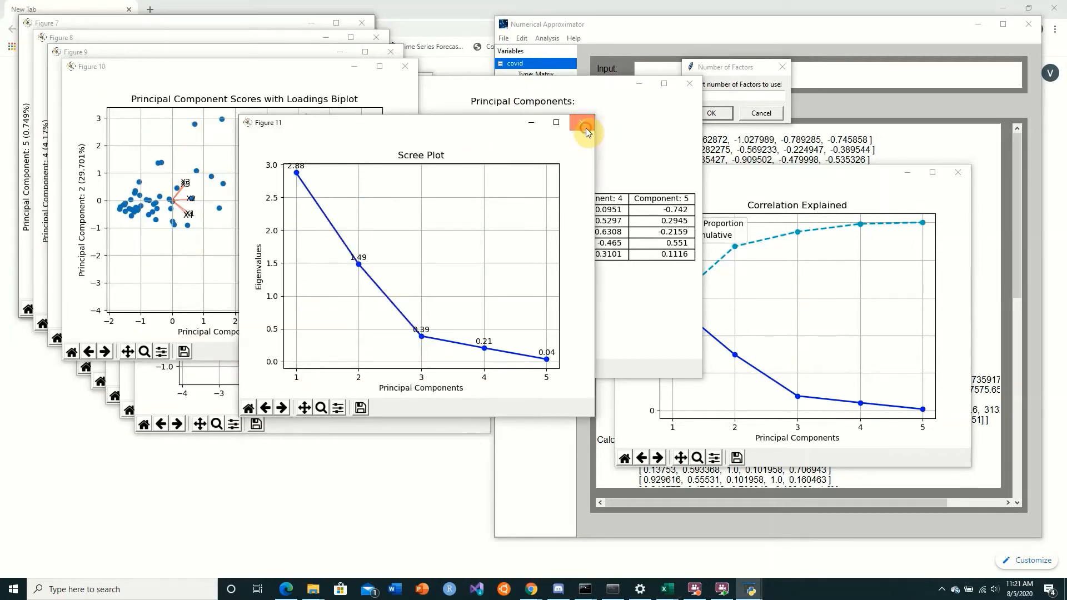
{"action": "left_click", "coordinate": [581, 122]}
{"action": "left_click", "coordinate": [685, 85]}
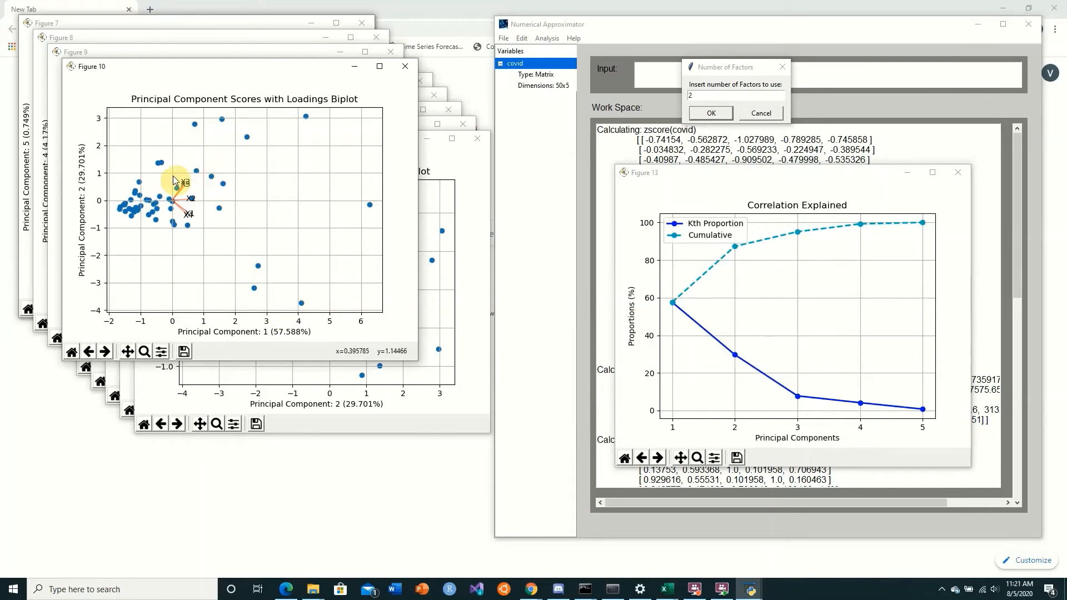
Close all the principal component biplot figures and the Correlation Explained plot, leaving the factor-count prompt open
{"action": "left_click", "coordinate": [405, 66]}
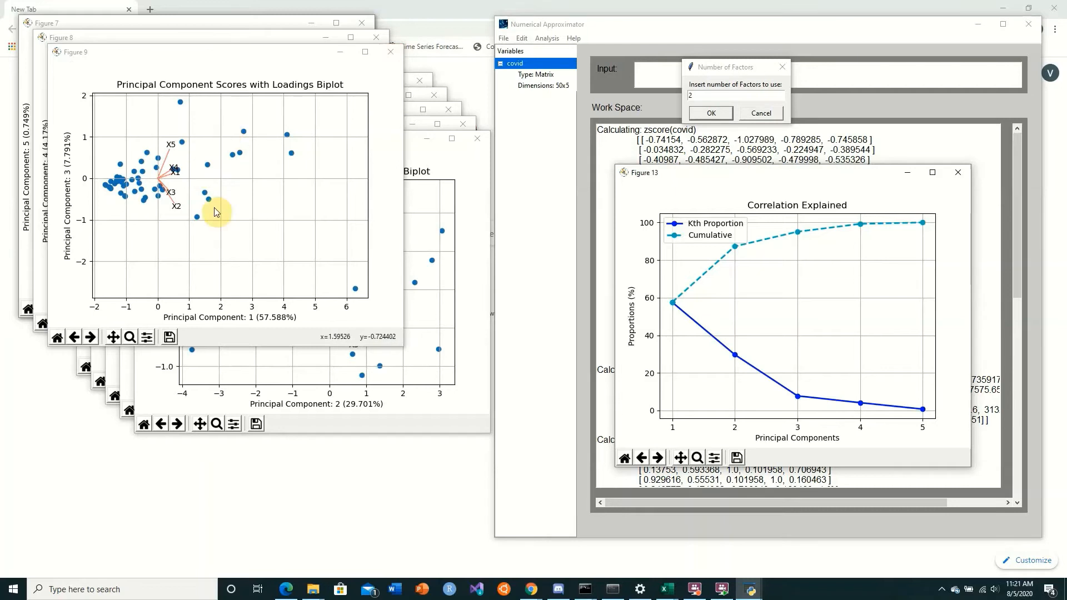
{"action": "left_click", "coordinate": [391, 53]}
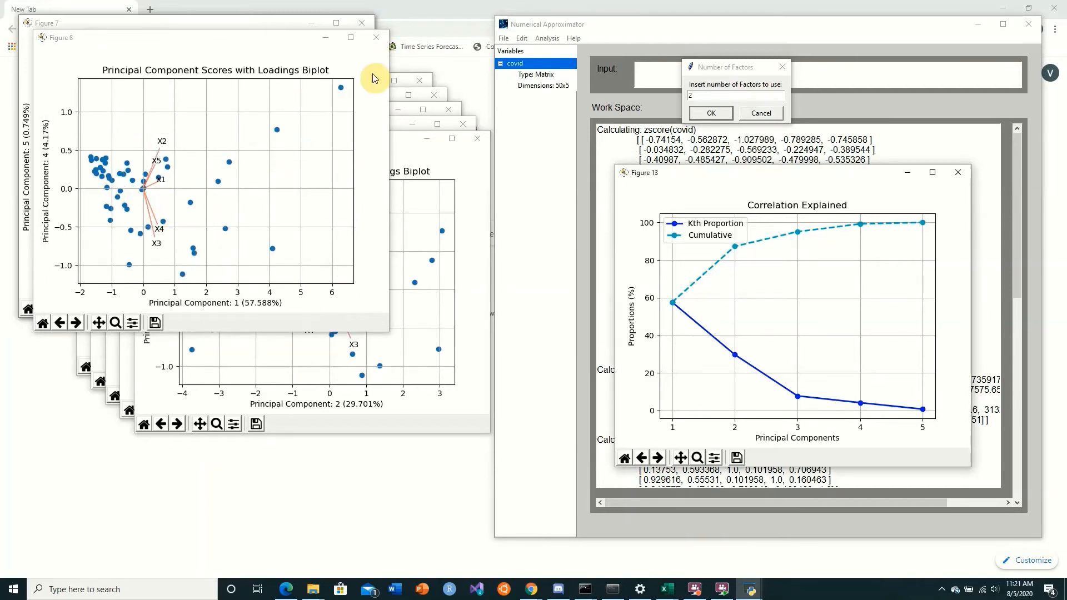
{"action": "left_click", "coordinate": [376, 38]}
{"action": "left_click", "coordinate": [364, 24]}
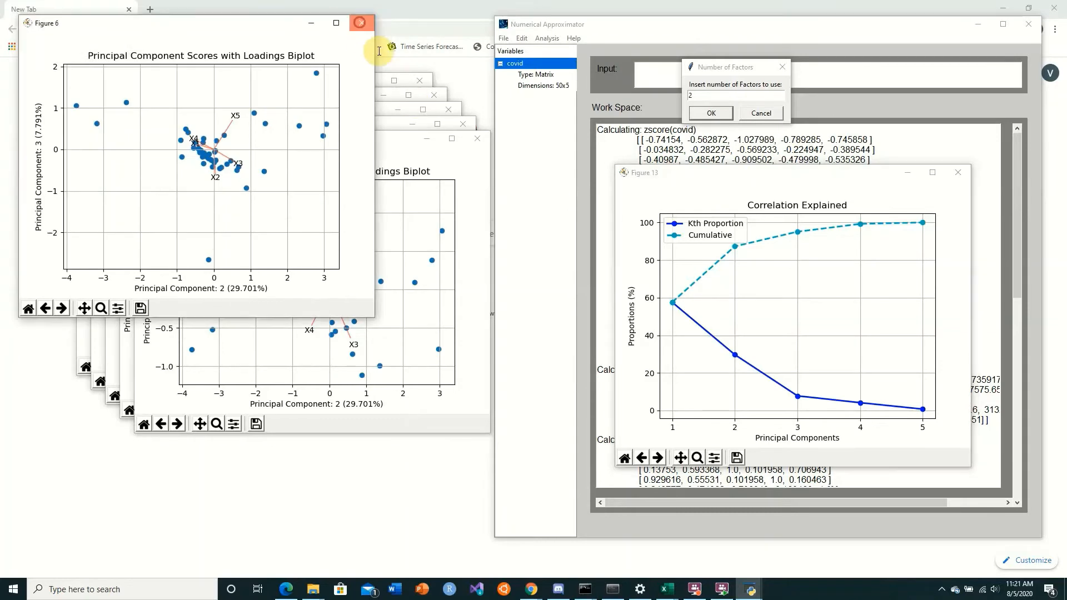
{"action": "left_click", "coordinate": [341, 24]}
{"action": "left_click", "coordinate": [467, 138]}
{"action": "left_click", "coordinate": [464, 127]}
{"action": "left_click", "coordinate": [449, 110]}
{"action": "left_click", "coordinate": [434, 95]}
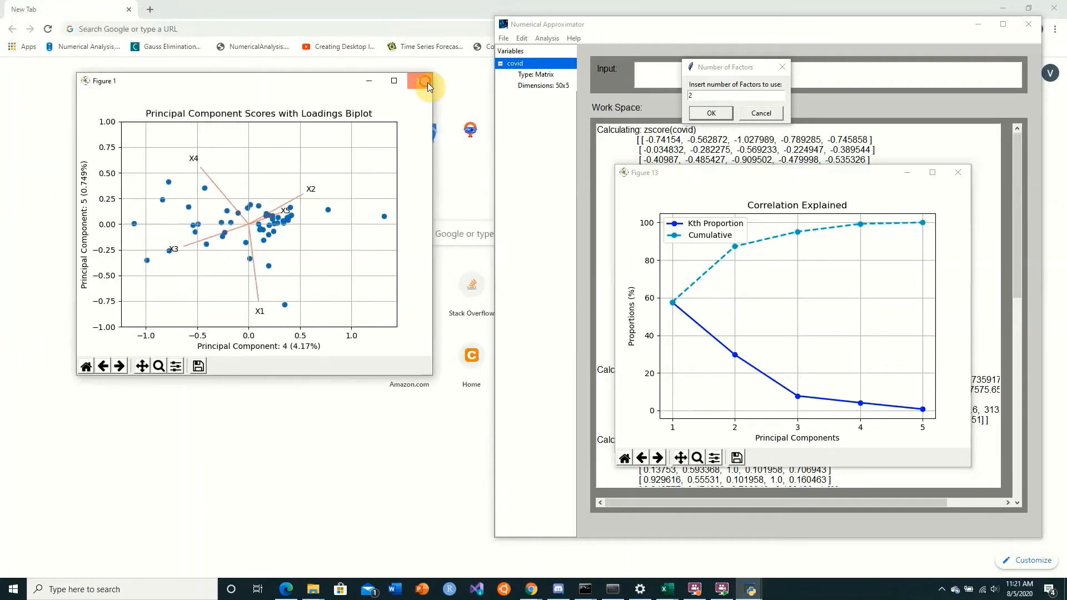
{"action": "left_click", "coordinate": [419, 81]}
{"action": "left_click", "coordinate": [957, 172]}
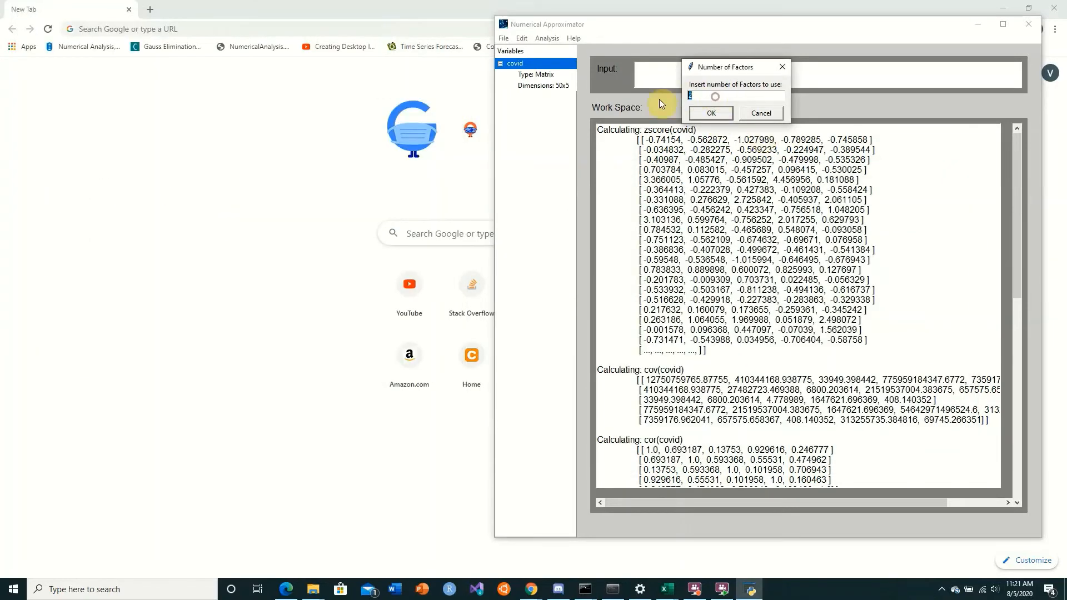
Set the number of factors to 3, move the raw non-rotated loadings table aside, and rotate the loadings in direction X1
{"action": "key", "text": "Return"}
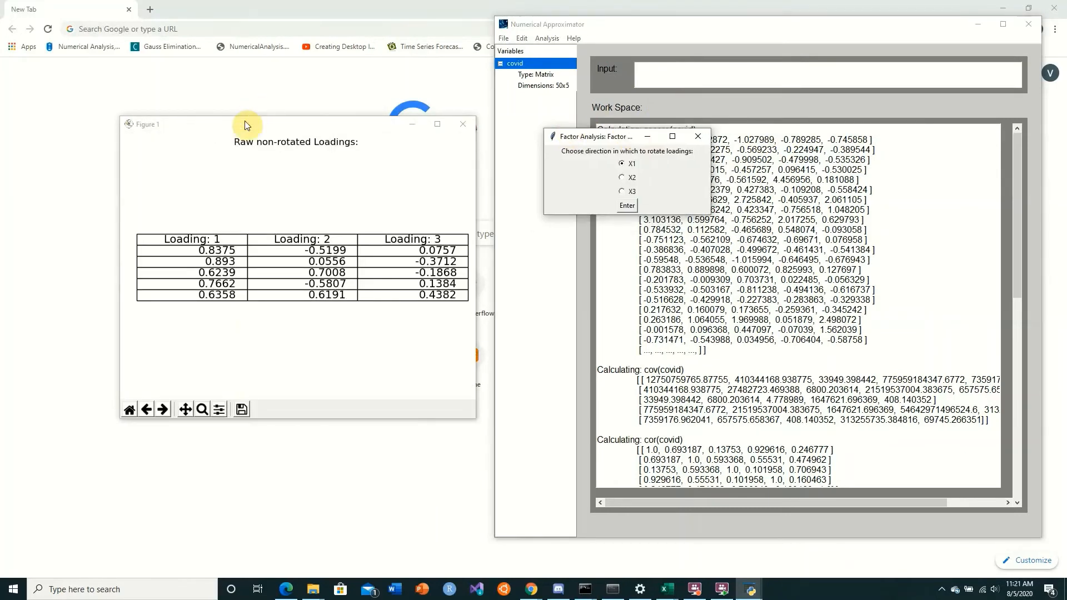
{"action": "left_click_drag", "start_coordinate": [247, 125], "coordinate": [156, 51]}
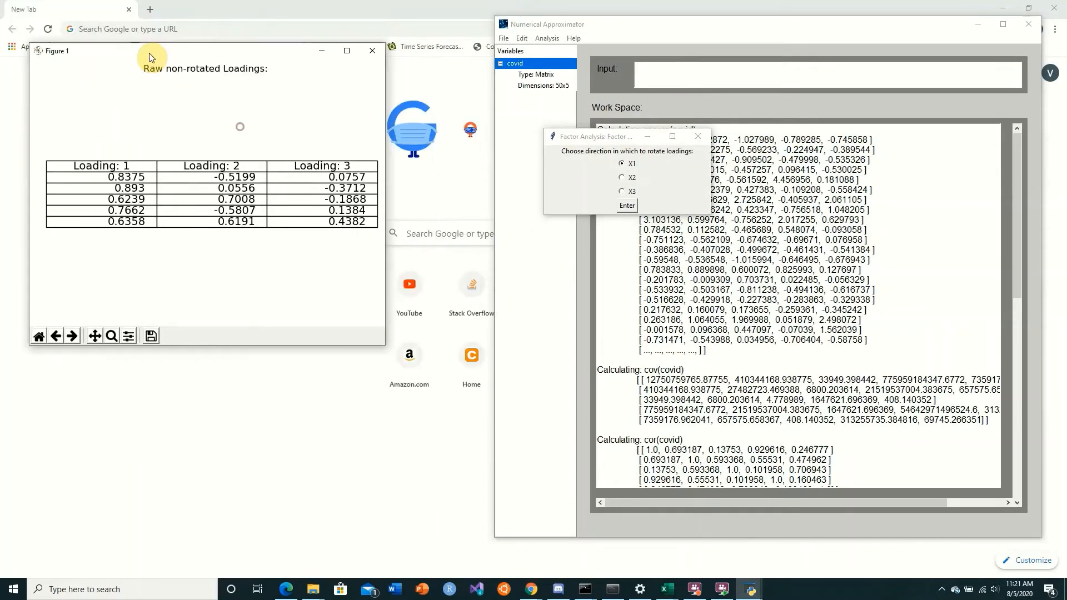
{"action": "left_click", "coordinate": [626, 207]}
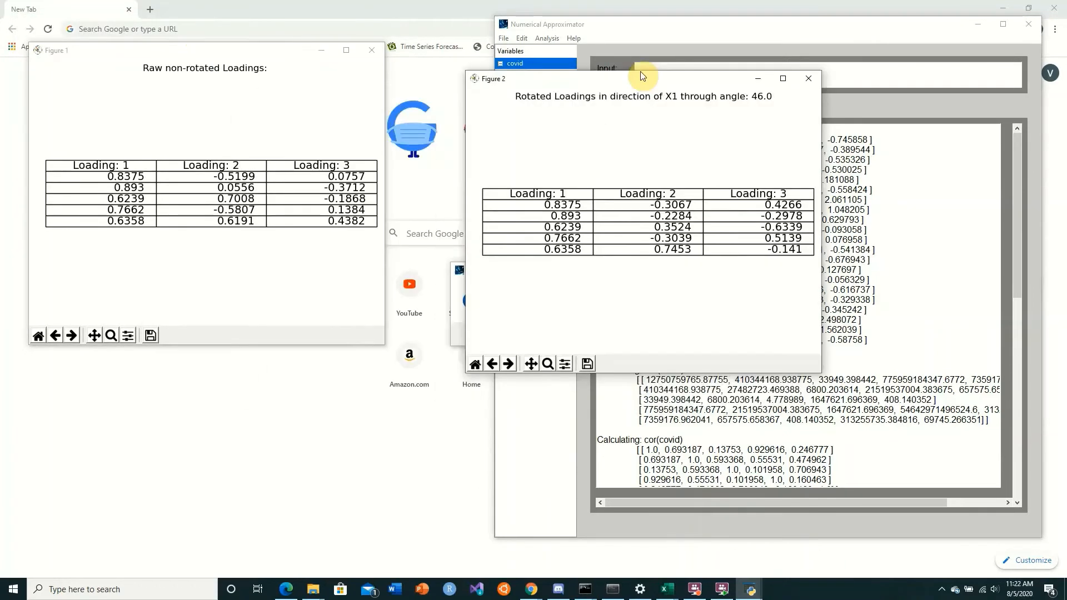
Compare the raw and rotated loadings tables, and decline to rotate the loadings through a different angle
{"action": "left_click", "coordinate": [667, 410]}
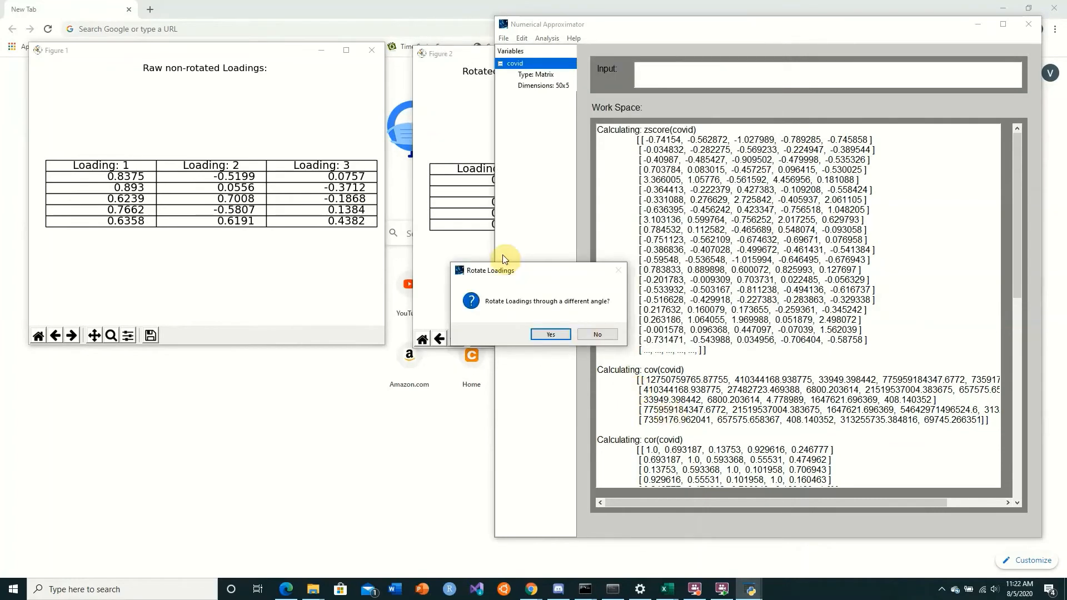
{"action": "left_click", "coordinate": [648, 413]}
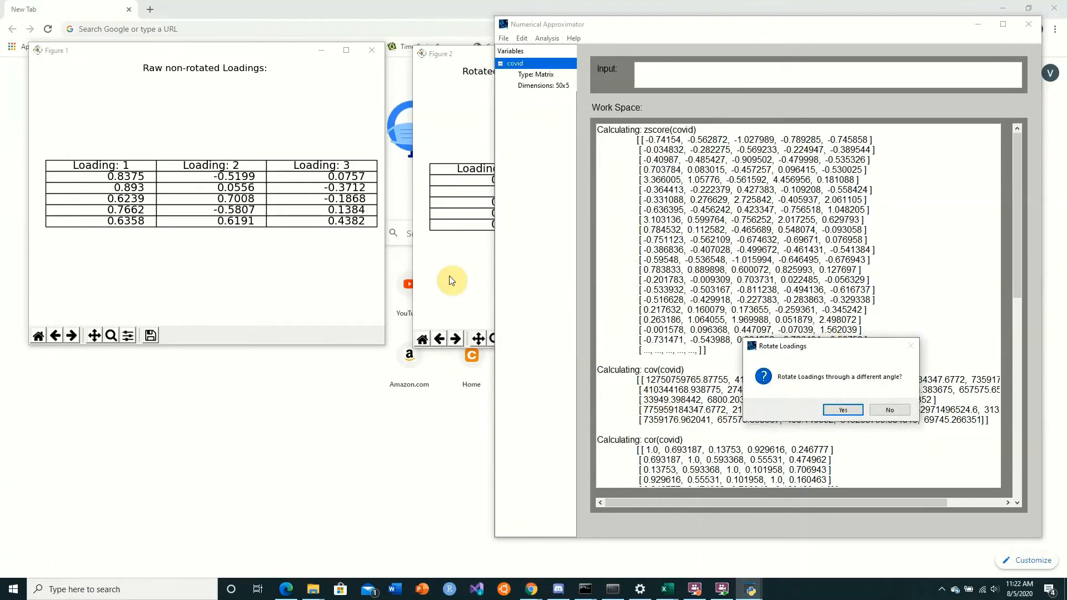
{"action": "left_click", "coordinate": [449, 276]}
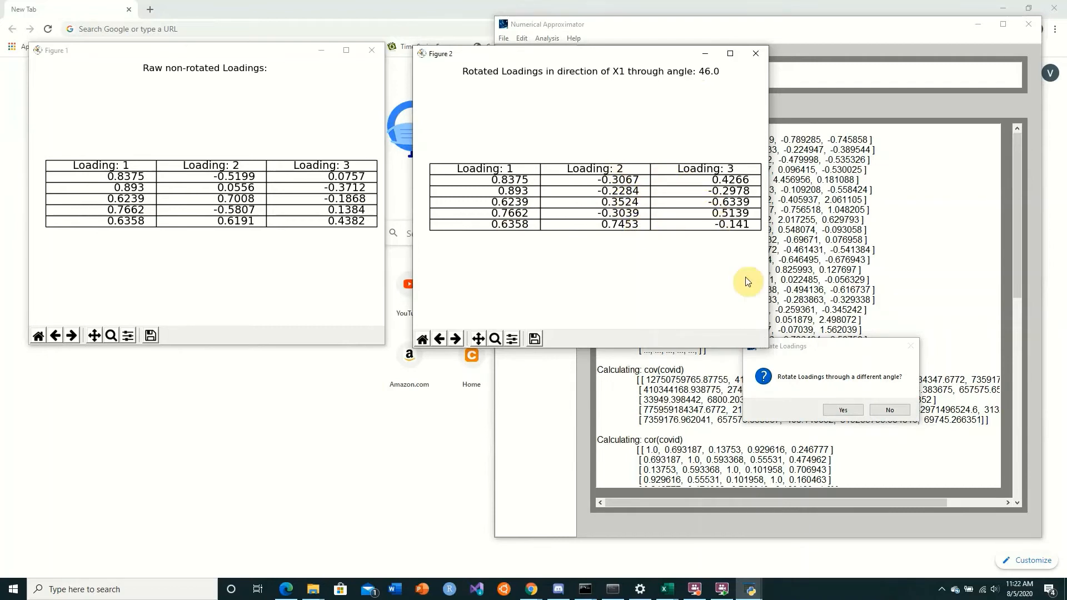
{"action": "left_click", "coordinate": [812, 346]}
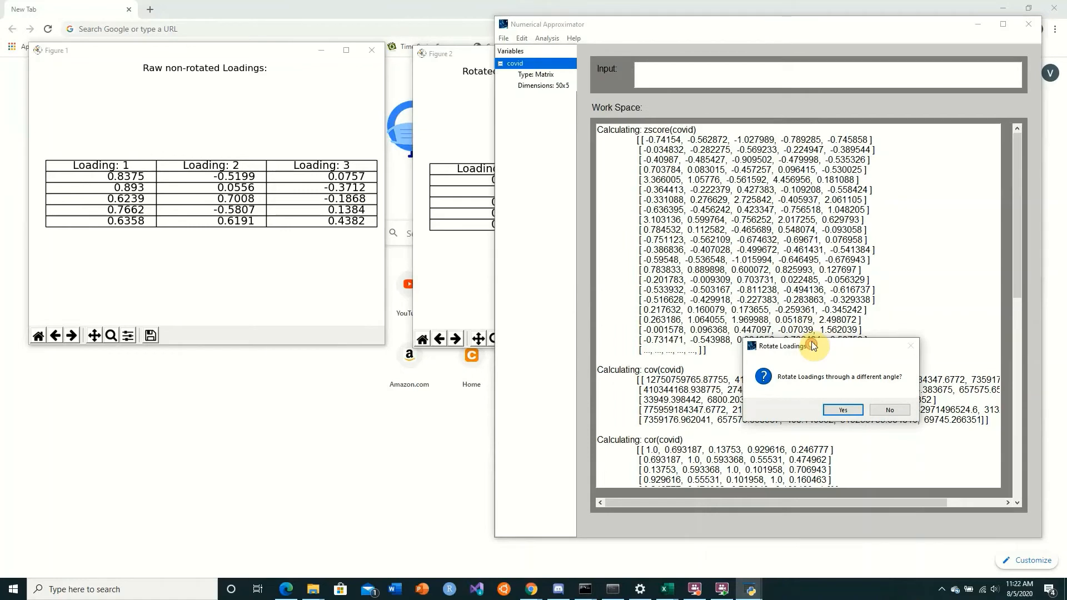
{"action": "left_click", "coordinate": [882, 410]}
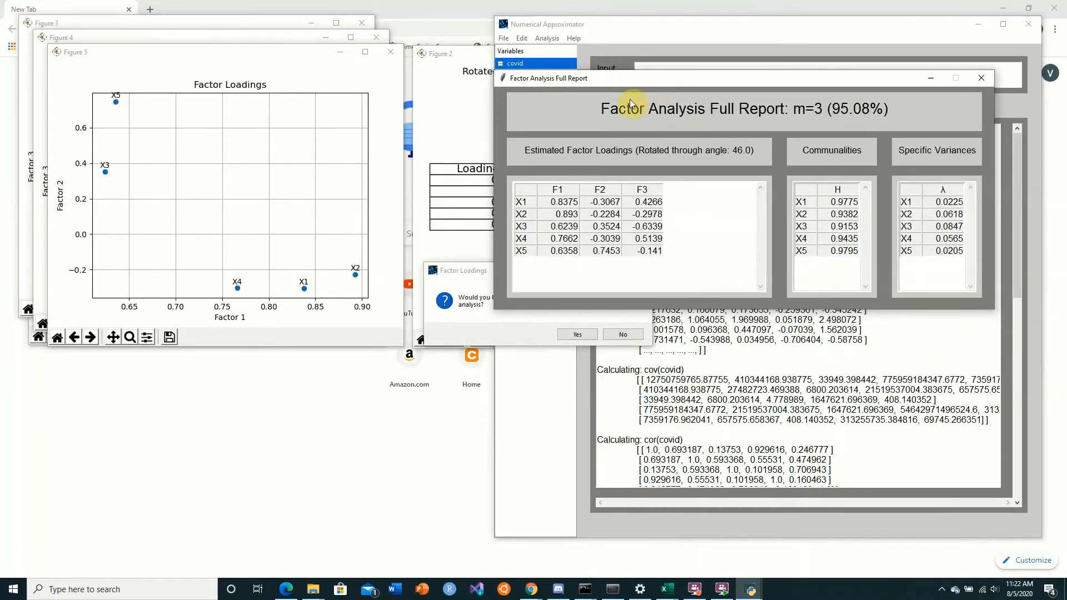
Examine the communalities in the Factor Analysis Full Report and highlight Death Rate values in Excel to identify the variable X3
{"action": "left_click_drag", "start_coordinate": [648, 85], "coordinate": [539, 78]}
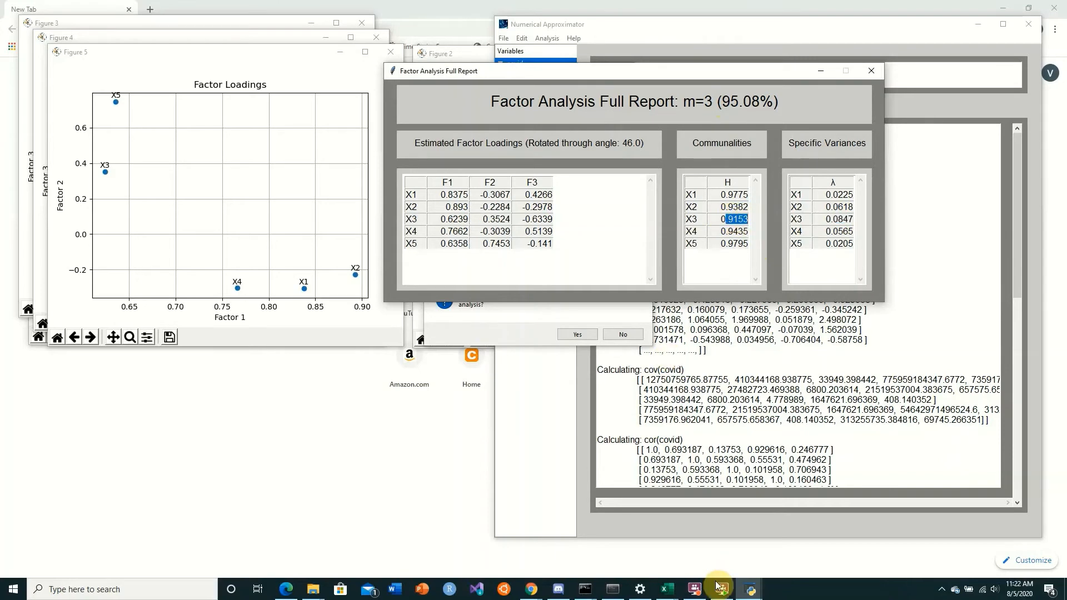
{"action": "left_click", "coordinate": [666, 589]}
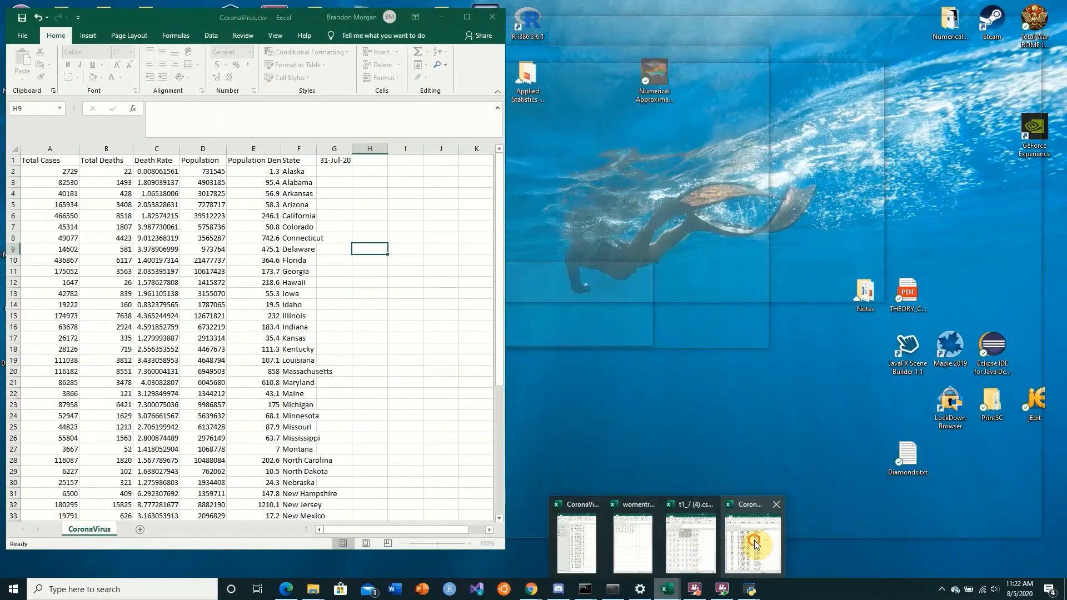
{"action": "left_click", "coordinate": [751, 541]}
{"action": "left_click_drag", "start_coordinate": [161, 182], "coordinate": [156, 271]}
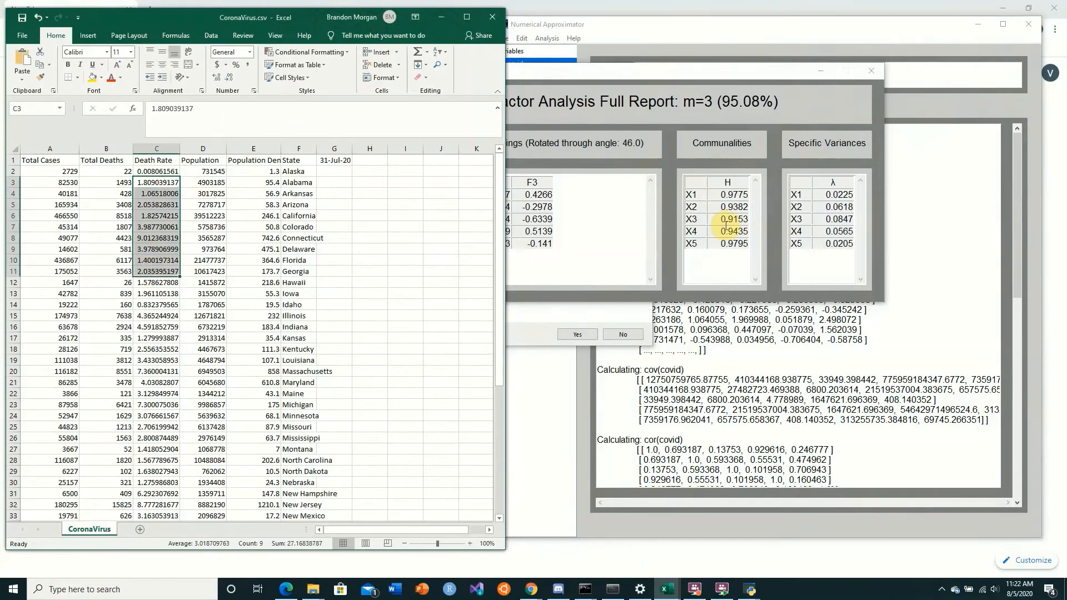
{"action": "left_click", "coordinate": [440, 18]}
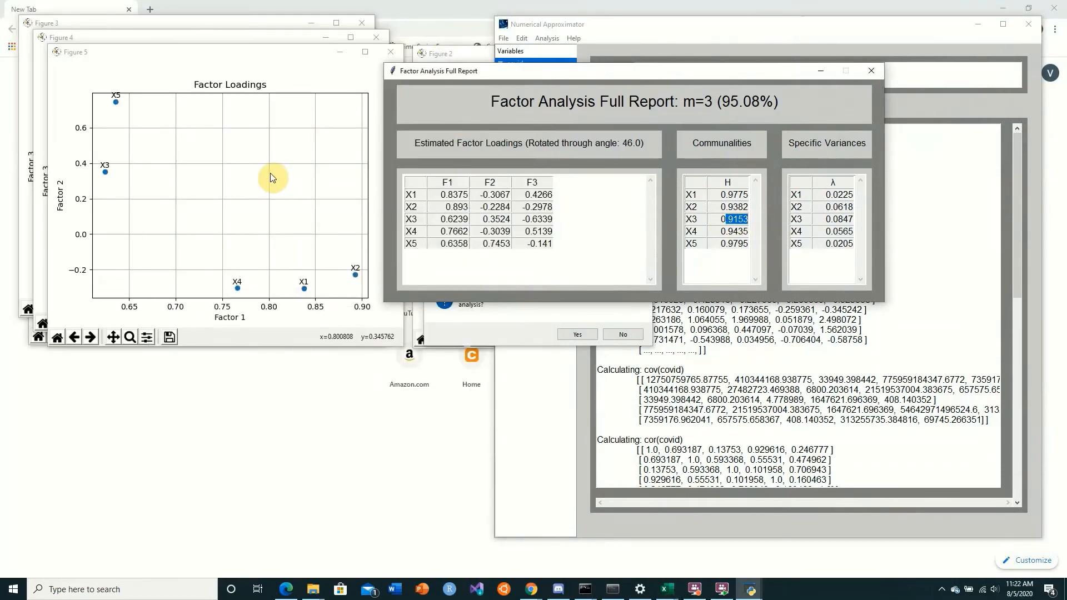
Compare the Factor 1 versus Factor 2 loadings plot with the estimated factor loadings in the full report
{"action": "left_click", "coordinate": [270, 177]}
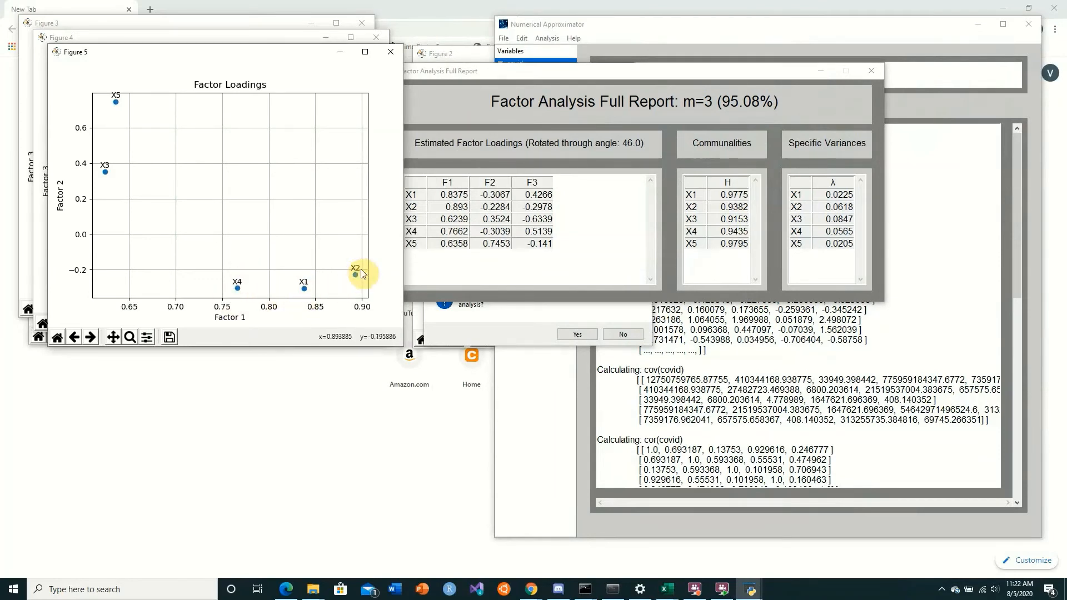
{"action": "left_click", "coordinate": [484, 221]}
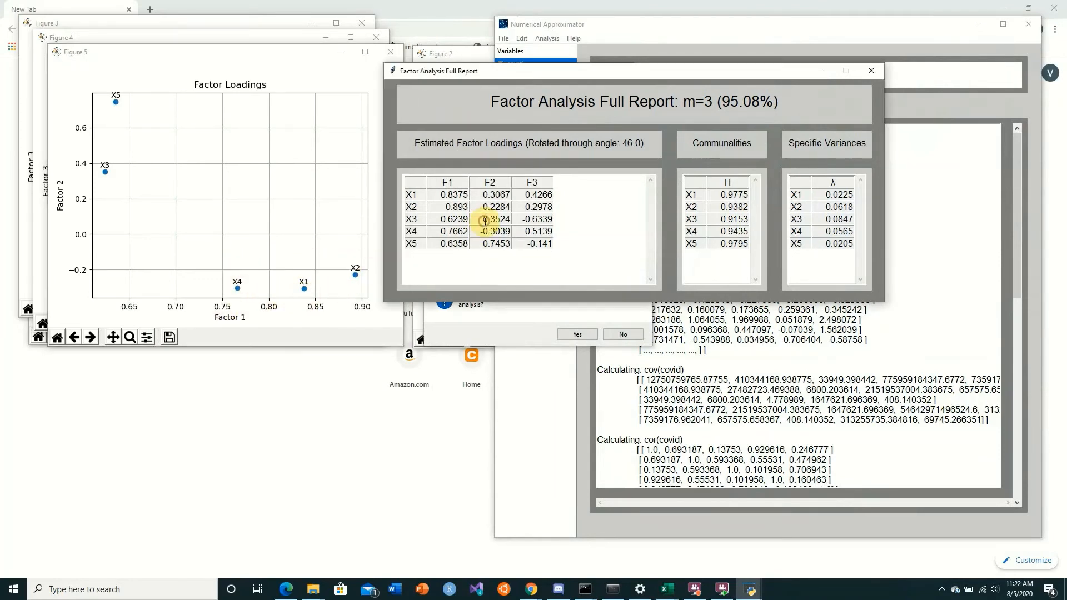
{"action": "left_click", "coordinate": [303, 257]}
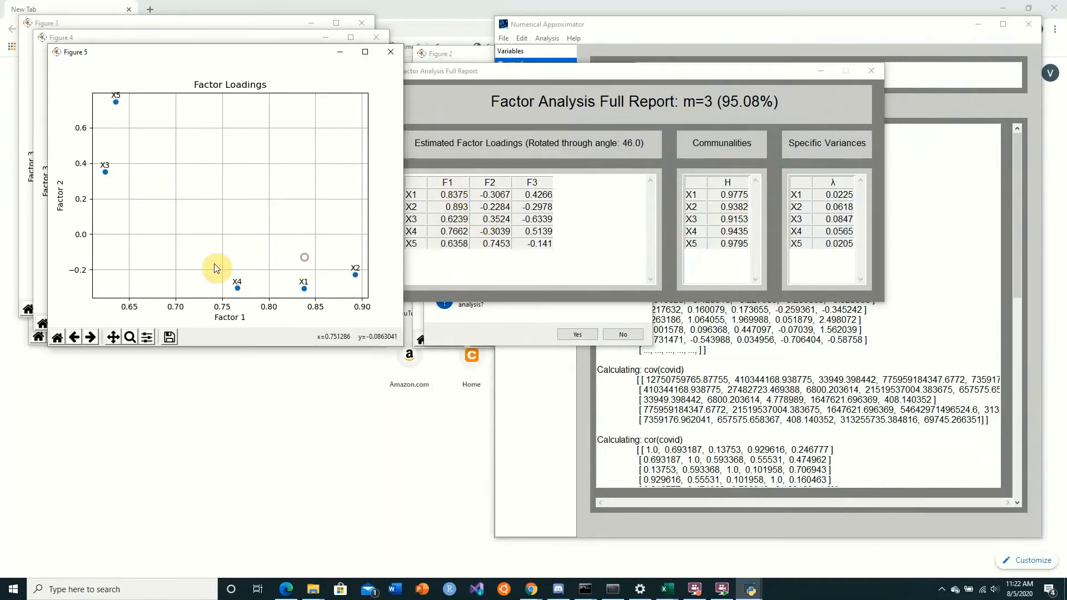
{"action": "left_click", "coordinate": [281, 286]}
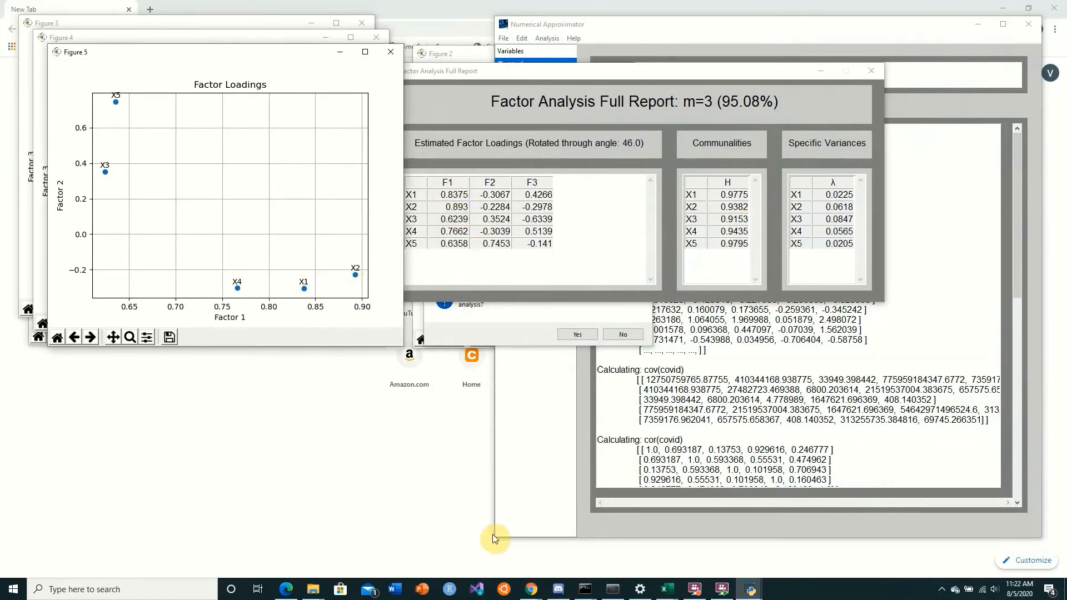
Place the CoronaVirus spreadsheet in Excel beside the loadings plot and highlight values in each variable column to match X1 through X5
{"action": "left_click", "coordinate": [672, 592]}
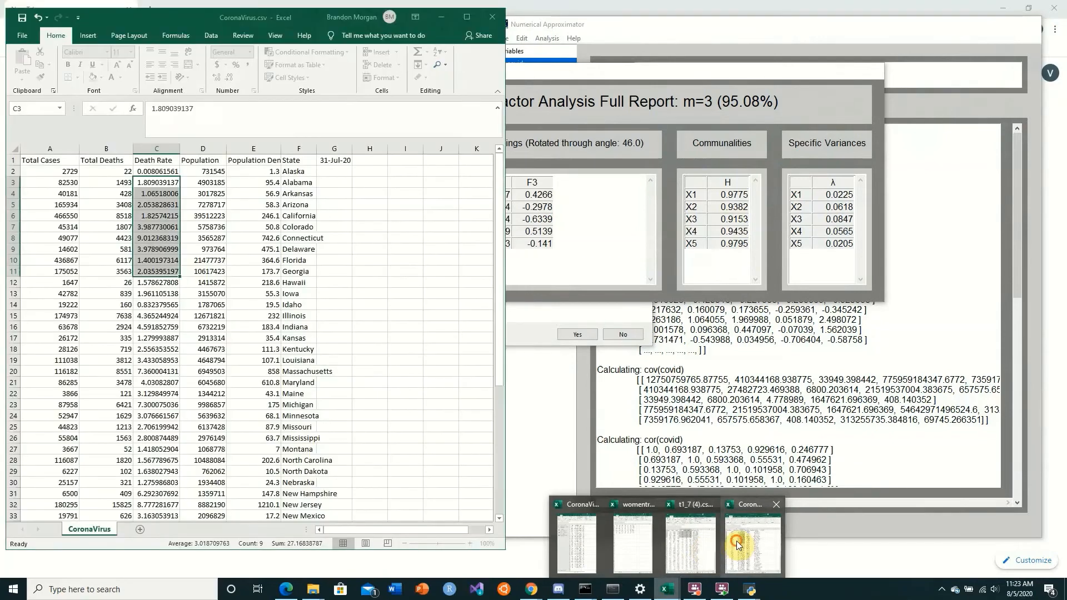
{"action": "left_click", "coordinate": [736, 547]}
{"action": "left_click_drag", "start_coordinate": [251, 24], "coordinate": [704, 44]}
{"action": "left_click", "coordinate": [559, 224]}
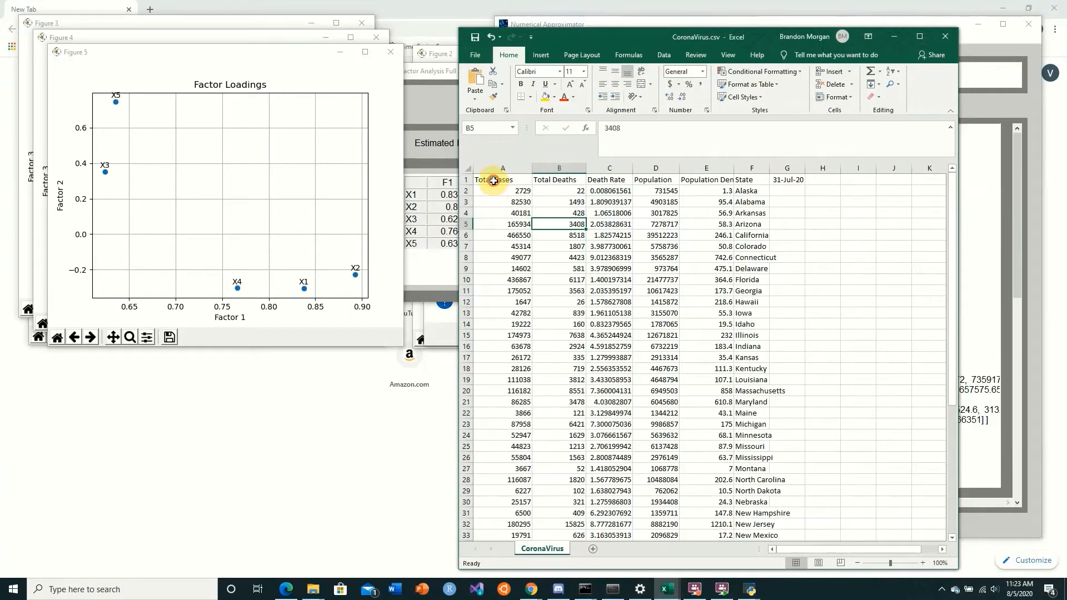
{"action": "left_click_drag", "start_coordinate": [494, 181], "coordinate": [495, 309]}
{"action": "left_click_drag", "start_coordinate": [561, 180], "coordinate": [561, 268]}
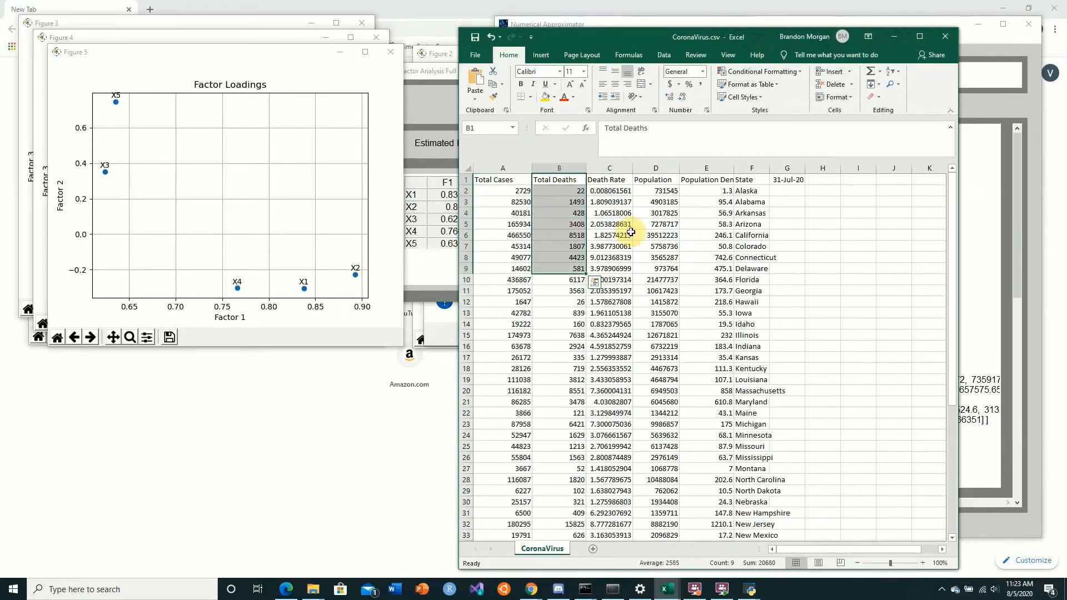
{"action": "left_click_drag", "start_coordinate": [661, 177], "coordinate": [679, 270]}
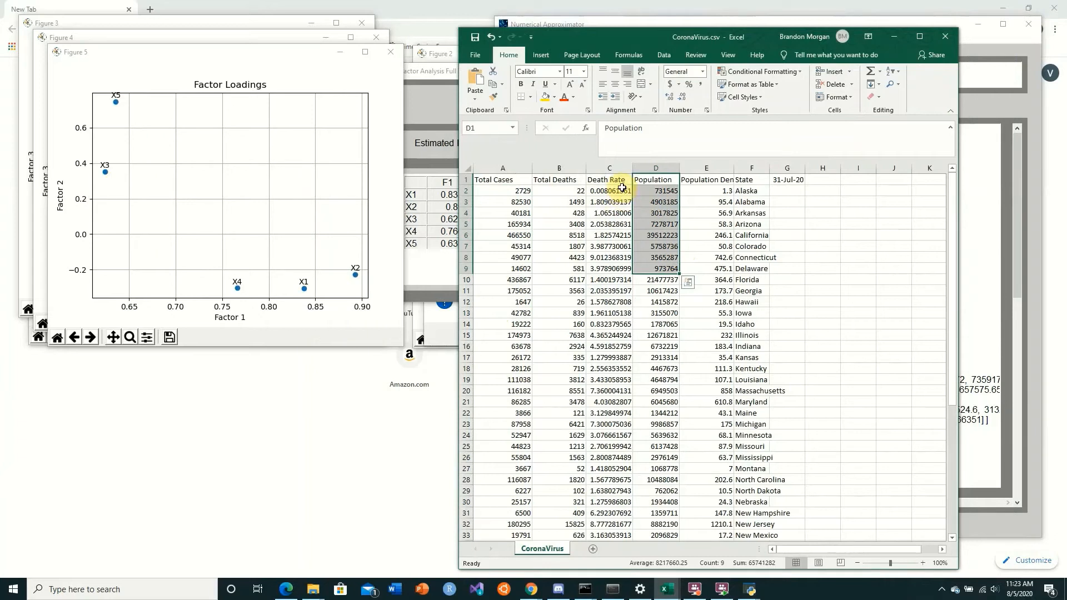
{"action": "left_click_drag", "start_coordinate": [611, 188], "coordinate": [608, 235]}
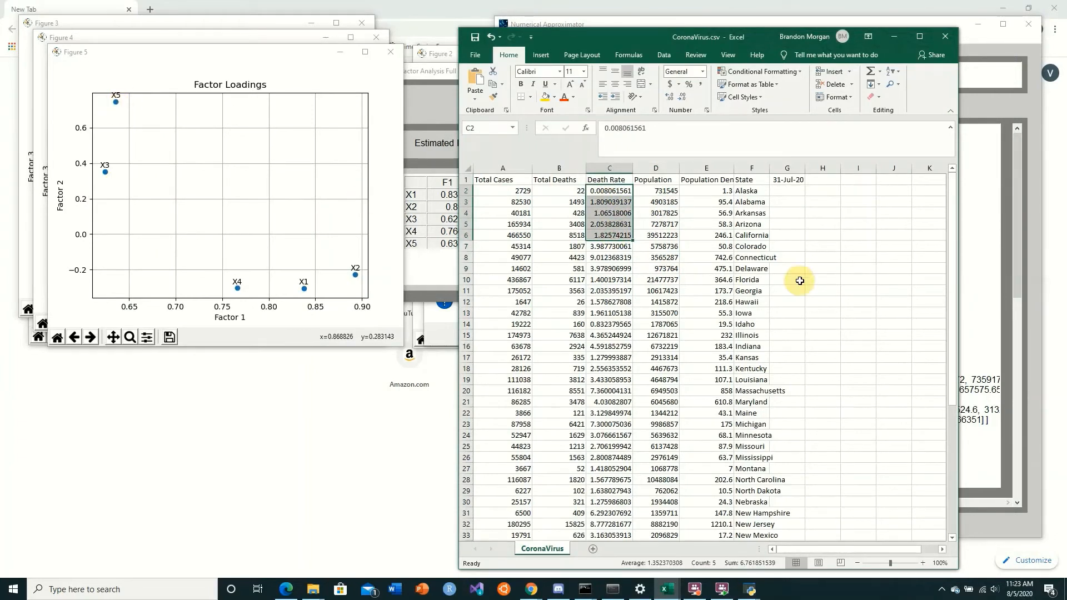
{"action": "left_click_drag", "start_coordinate": [704, 179], "coordinate": [705, 258]}
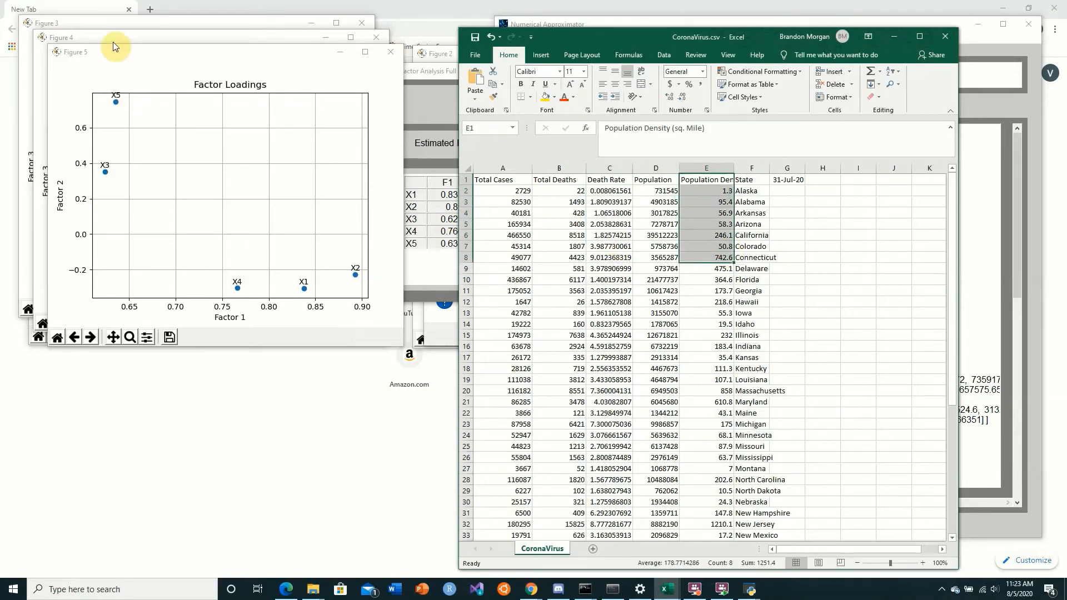
Examine the Factor 3 loadings plots against Factor 1 and Factor 2, highlighting Death Rate, and close the plots and raw loadings table
{"action": "left_click", "coordinate": [390, 51]}
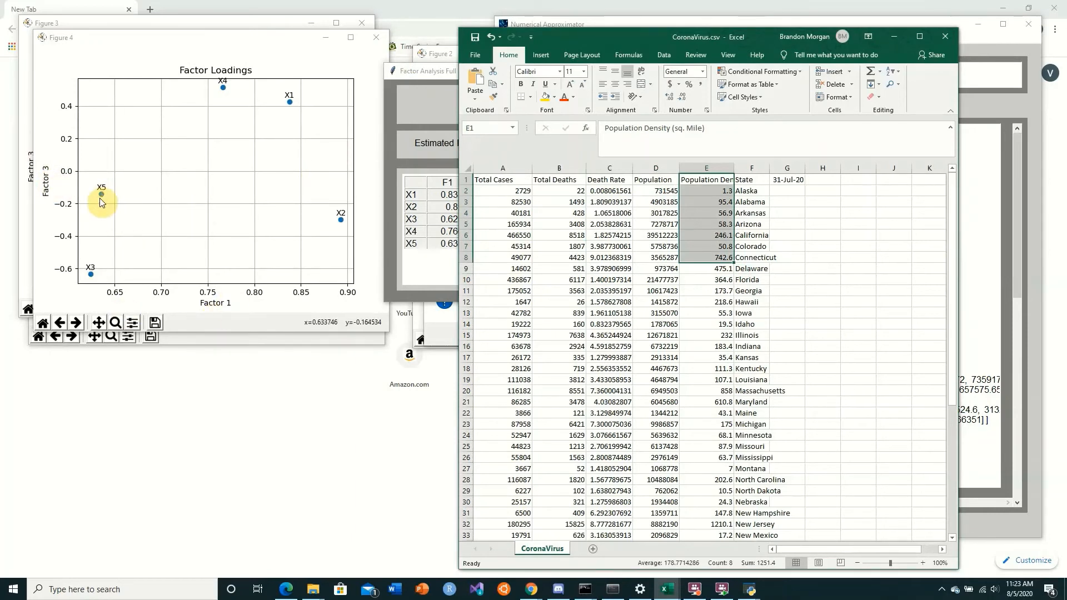
{"action": "left_click_drag", "start_coordinate": [607, 181], "coordinate": [608, 247]}
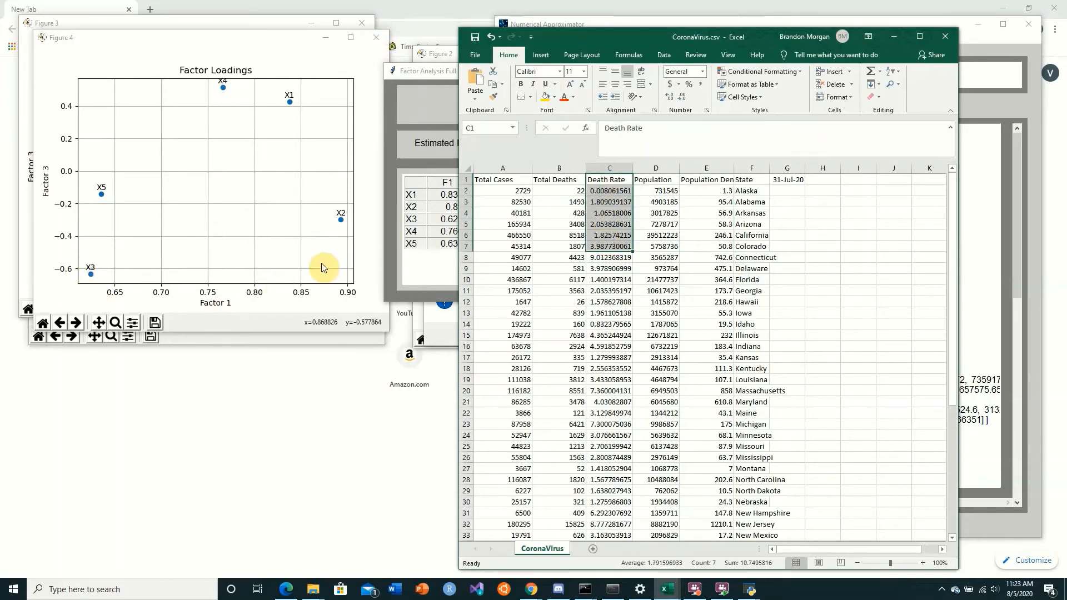
{"action": "left_click", "coordinate": [374, 39]}
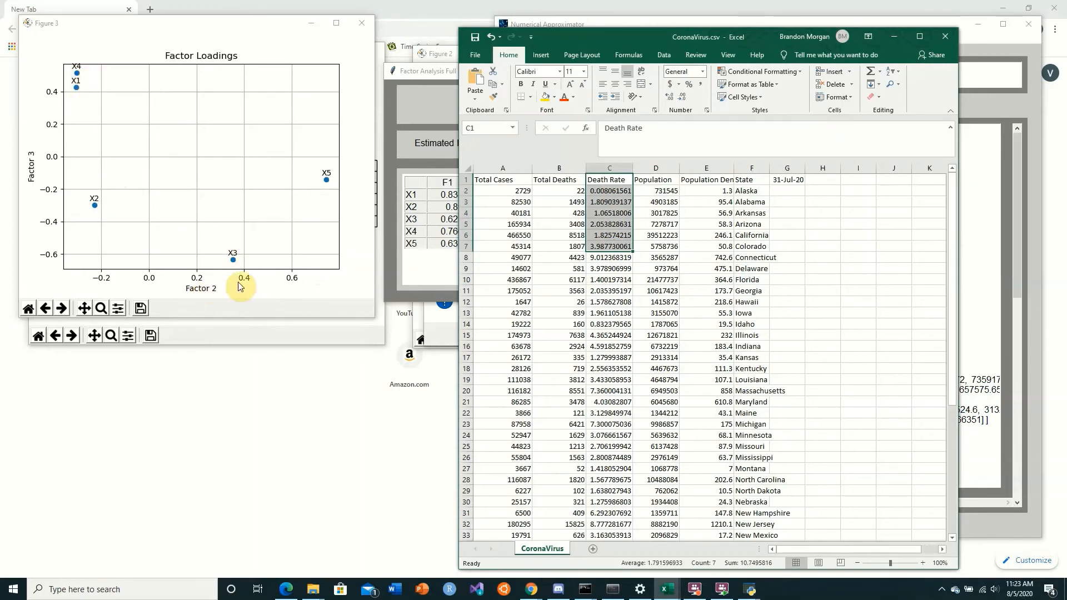
{"action": "left_click", "coordinate": [358, 25]}
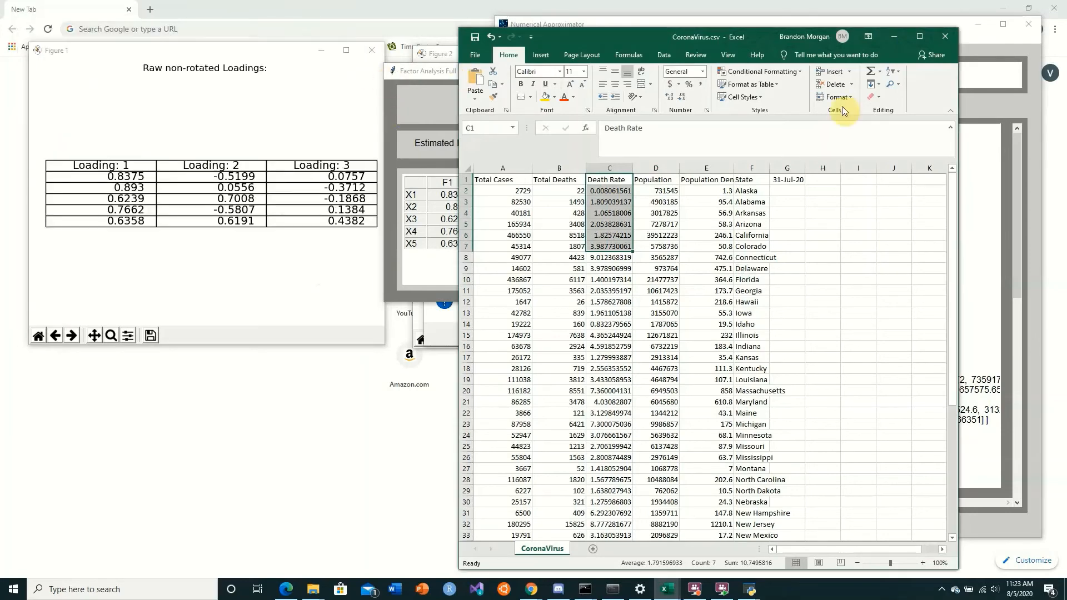
{"action": "left_click", "coordinate": [374, 53]}
Reposition the CoronaVirus spreadsheet and the Factor Analysis Full Report to refer to both while interpreting the factors
{"action": "left_click_drag", "start_coordinate": [647, 37], "coordinate": [99, 10]}
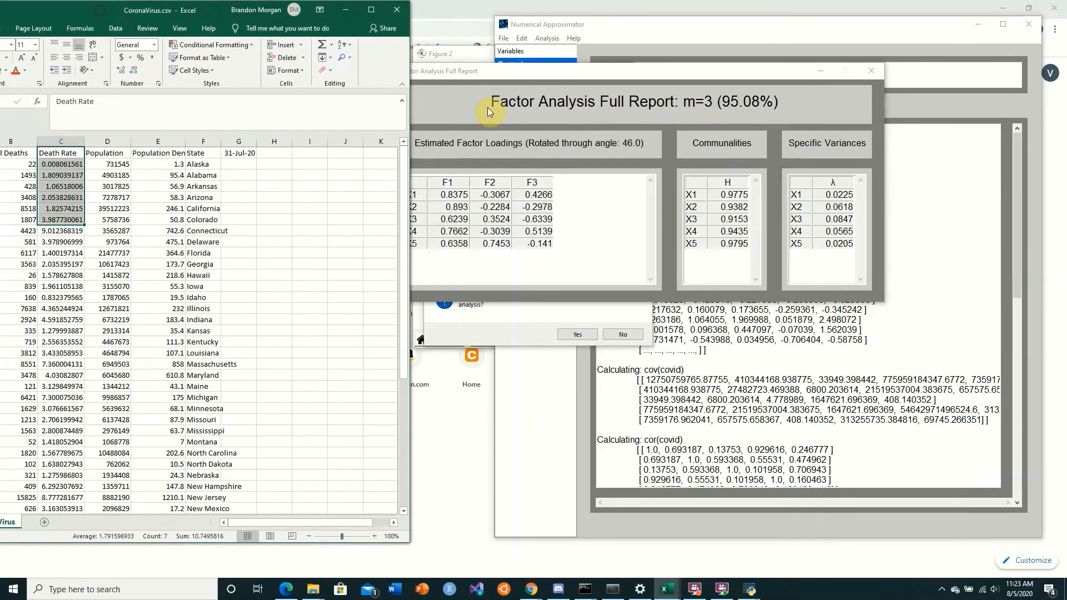
{"action": "left_click_drag", "start_coordinate": [582, 69], "coordinate": [365, 52]}
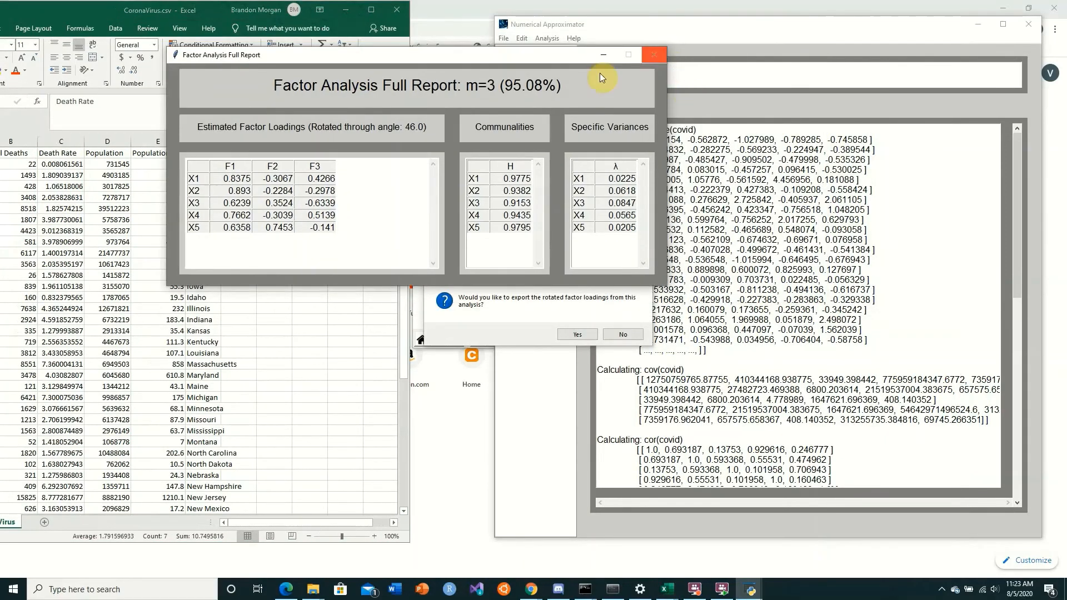
{"action": "left_click_drag", "start_coordinate": [482, 55], "coordinate": [598, 57]}
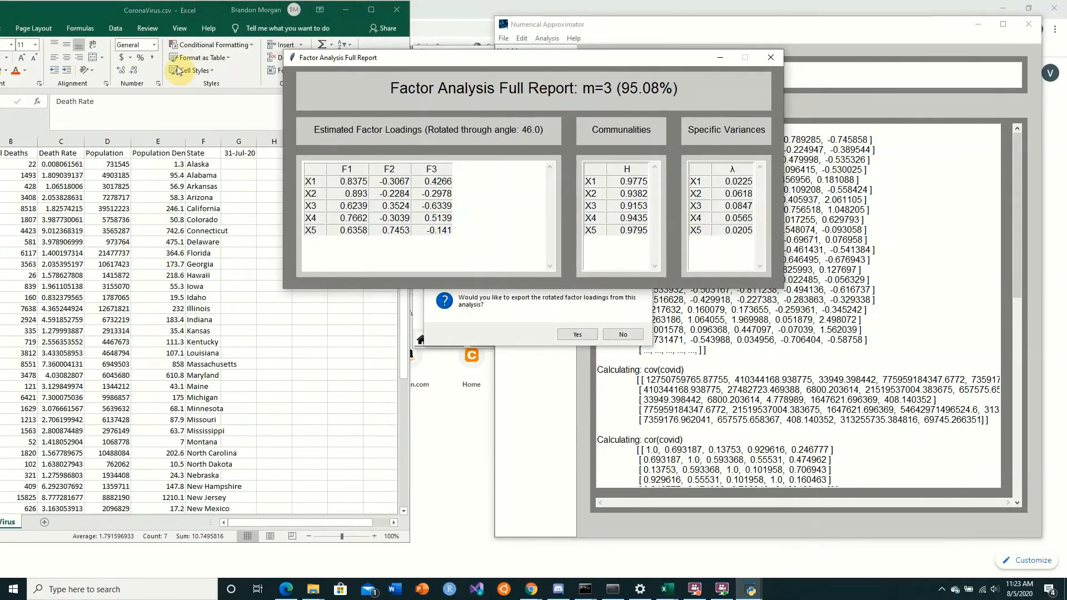
{"action": "left_click_drag", "start_coordinate": [170, 8], "coordinate": [281, 11]}
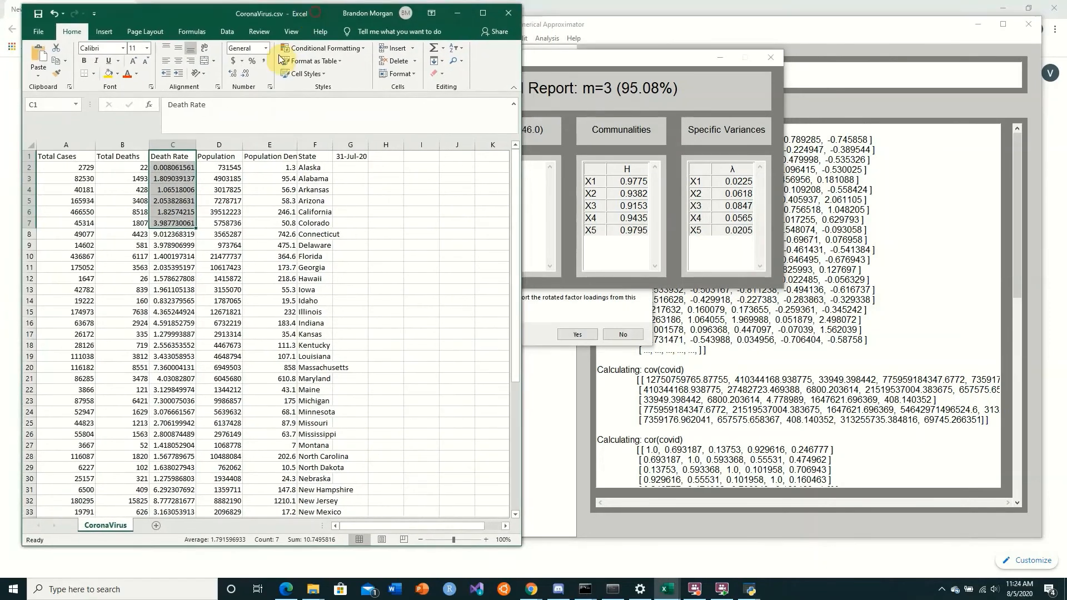
Decline exporting the rotated factor loadings and spread out the three factor scores biplots so each can be viewed
{"action": "left_click", "coordinate": [647, 140]}
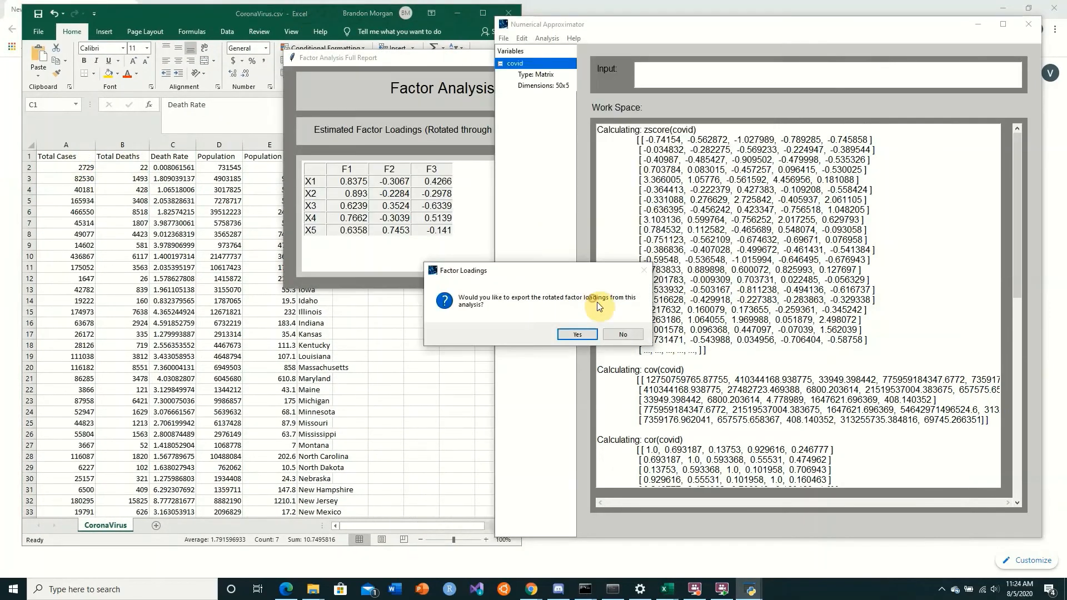
{"action": "left_click", "coordinate": [624, 335]}
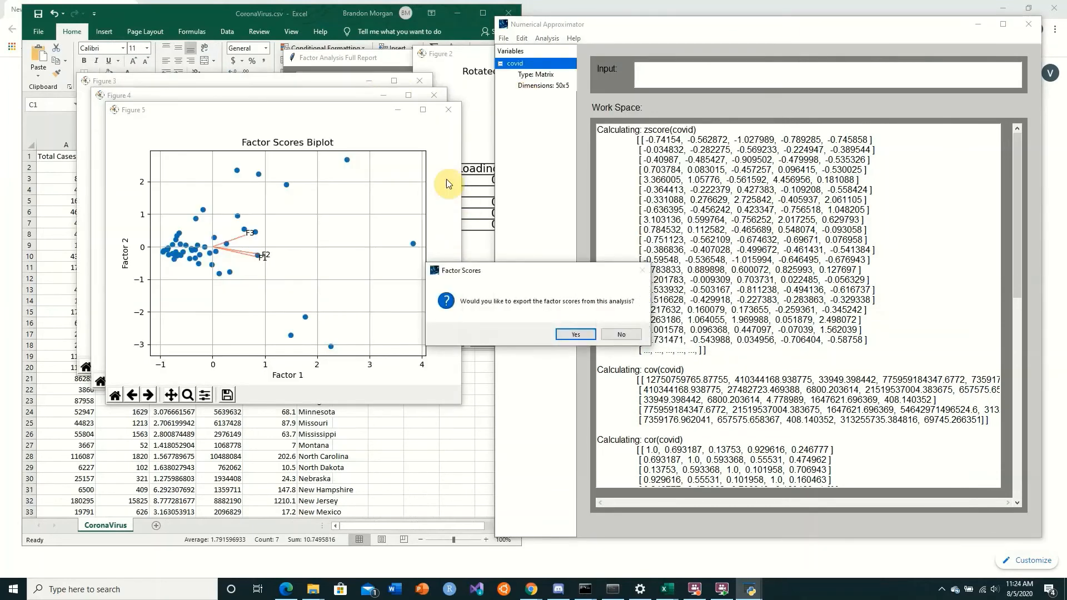
{"action": "left_click_drag", "start_coordinate": [541, 271], "coordinate": [720, 421]}
{"action": "left_click_drag", "start_coordinate": [309, 114], "coordinate": [748, 50]}
{"action": "left_click_drag", "start_coordinate": [306, 98], "coordinate": [757, 117]}
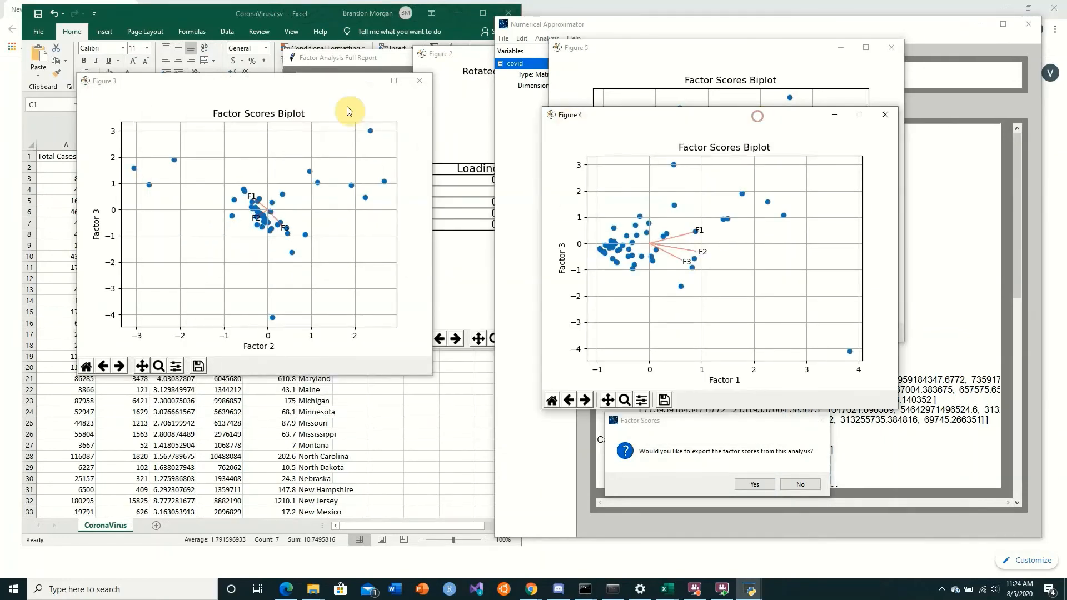
{"action": "left_click_drag", "start_coordinate": [340, 83], "coordinate": [279, 104]}
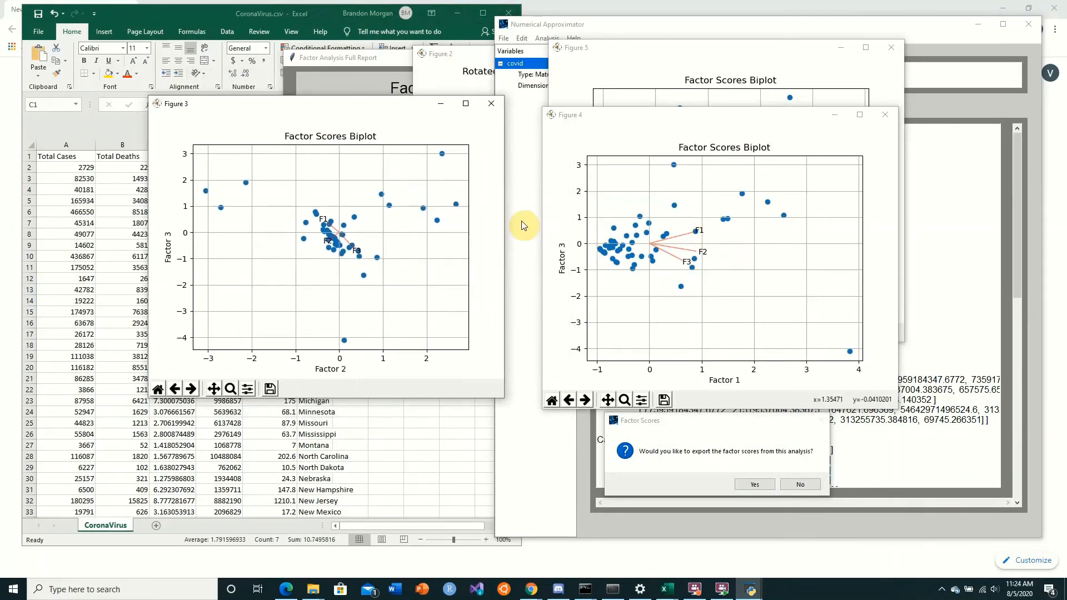
Examine the factor scores biplots for each pair of factors, including the F1, F2 and F3 vectors, and close all three
{"action": "left_click", "coordinate": [701, 254]}
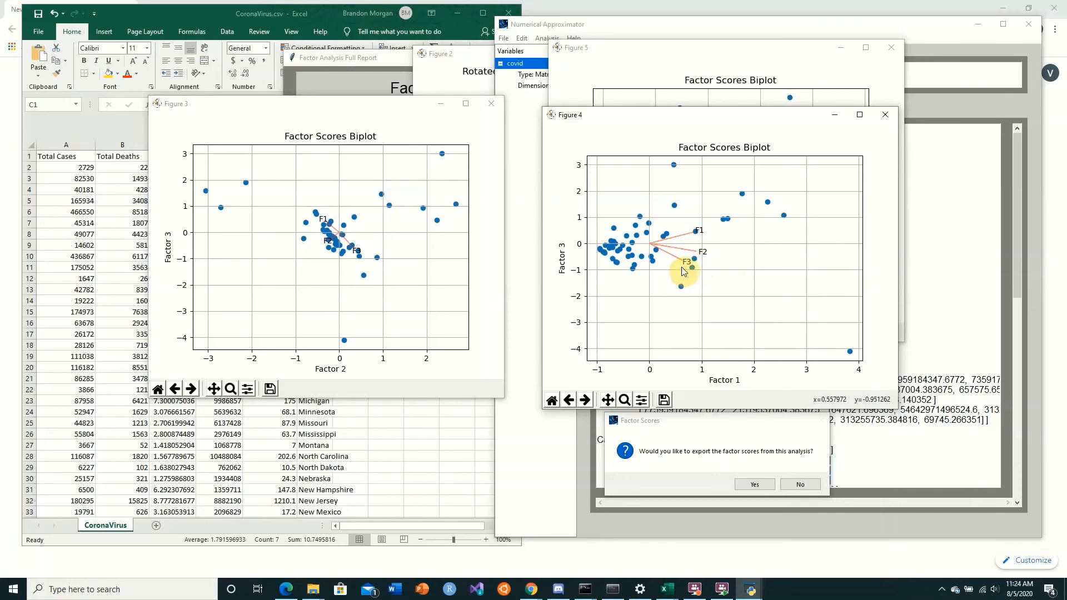
{"action": "left_click_drag", "start_coordinate": [717, 119], "coordinate": [461, 97]}
{"action": "left_click", "coordinate": [775, 107]}
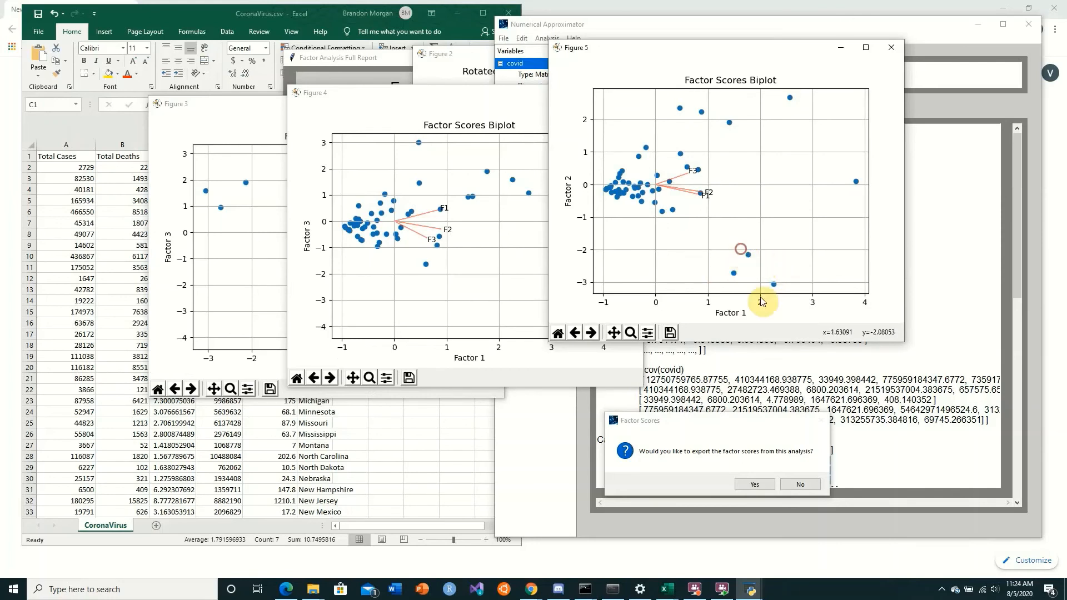
{"action": "left_click", "coordinate": [901, 47]}
{"action": "left_click", "coordinate": [639, 91]}
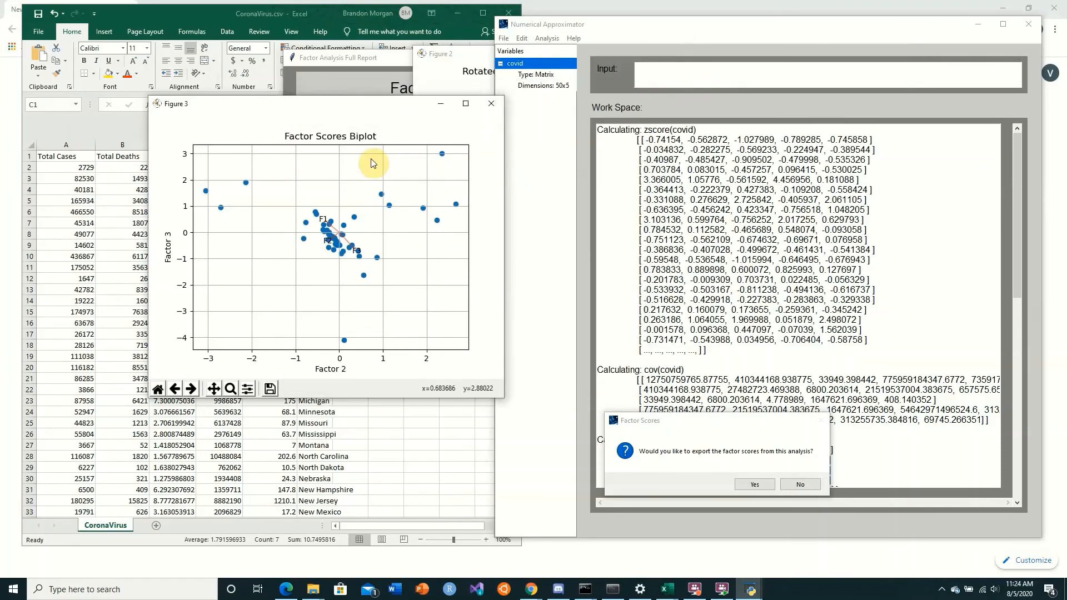
{"action": "left_click", "coordinate": [488, 105]}
Place the Factor Analysis Full Report beside the CoronaVirus spreadsheet and highlight the variable columns from Total Cases to Population Density
{"action": "left_click", "coordinate": [362, 81]}
{"action": "left_click_drag", "start_coordinate": [371, 60], "coordinate": [566, 59]}
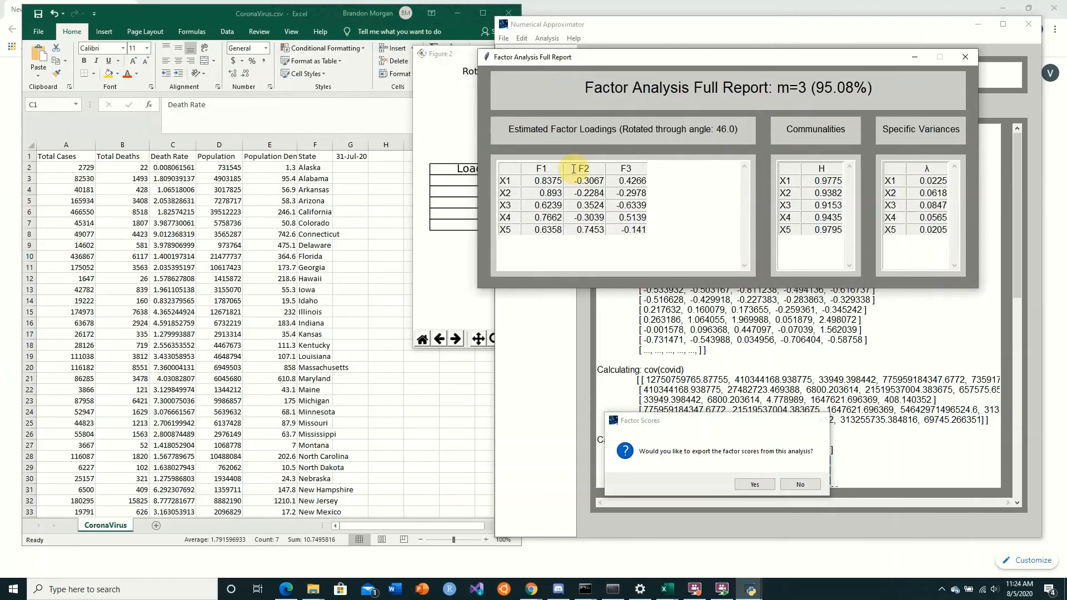
{"action": "left_click", "coordinate": [65, 160]}
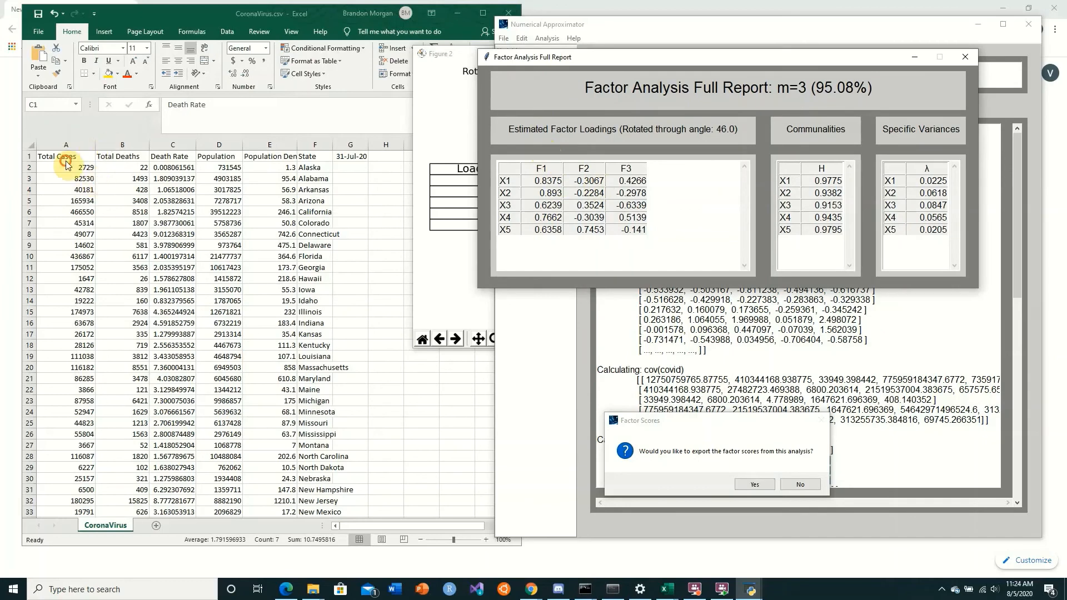
{"action": "left_click", "coordinate": [292, 199]}
{"action": "left_click_drag", "start_coordinate": [49, 158], "coordinate": [249, 180]}
{"action": "left_click", "coordinate": [253, 269]}
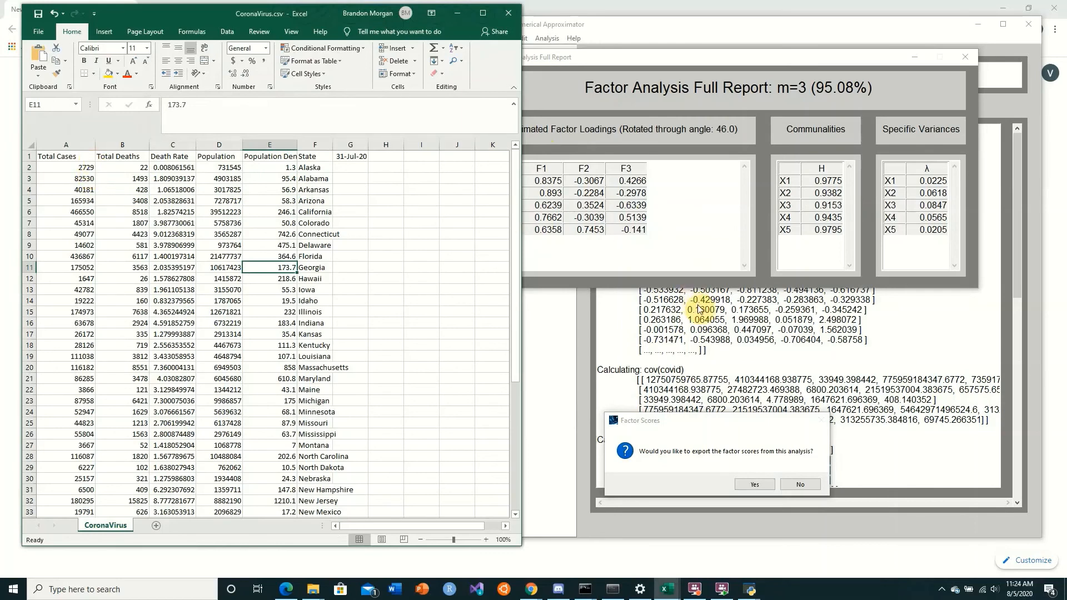
Relate the F1 loadings of X1 and X4 to the data by highlighting Total Cases, Total Deaths and Population in the spreadsheet
{"action": "left_click", "coordinate": [549, 181]}
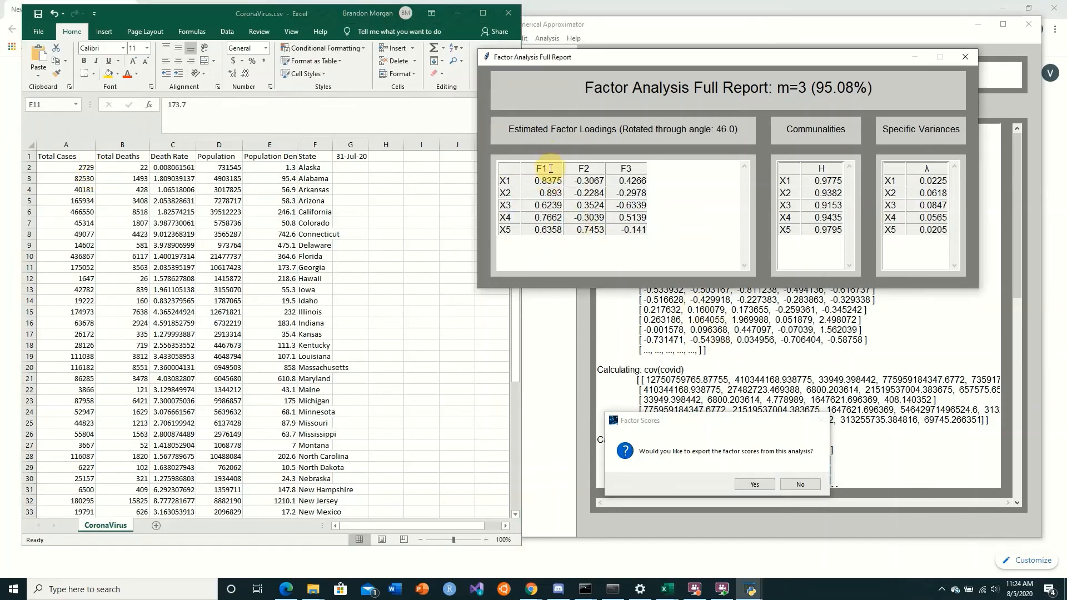
{"action": "left_click_drag", "start_coordinate": [538, 168], "coordinate": [558, 170]}
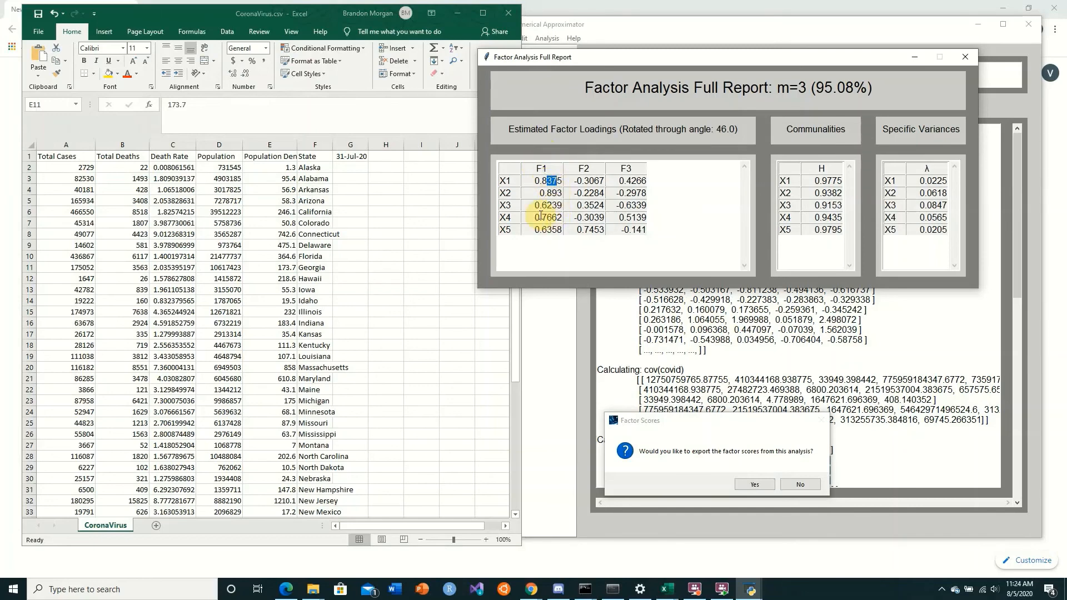
{"action": "left_click_drag", "start_coordinate": [540, 216], "coordinate": [558, 218]}
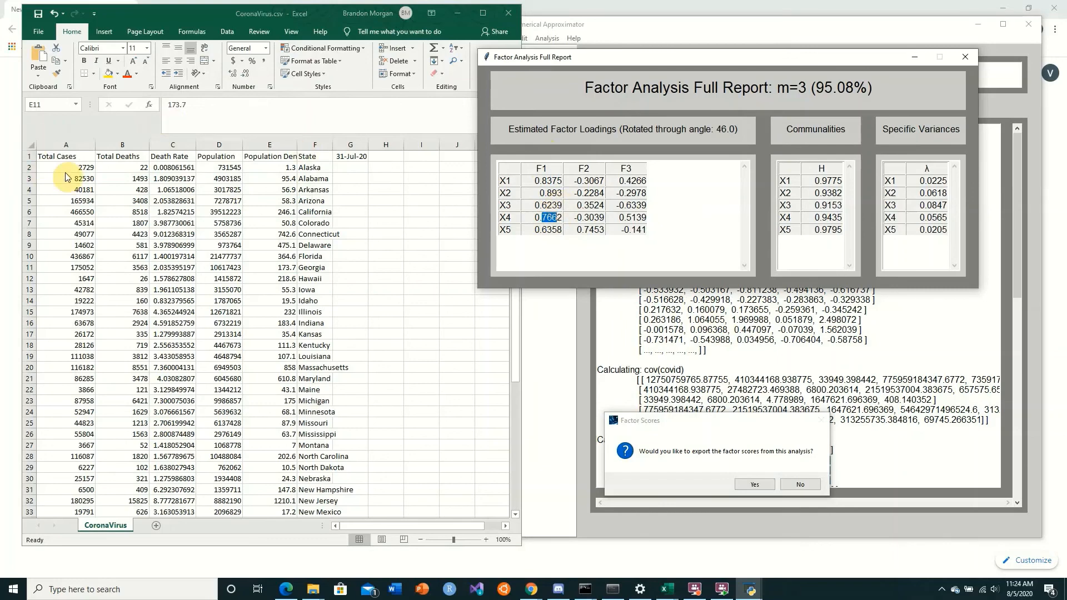
{"action": "left_click_drag", "start_coordinate": [65, 163], "coordinate": [124, 189]}
{"action": "left_click_drag", "start_coordinate": [218, 157], "coordinate": [222, 233]}
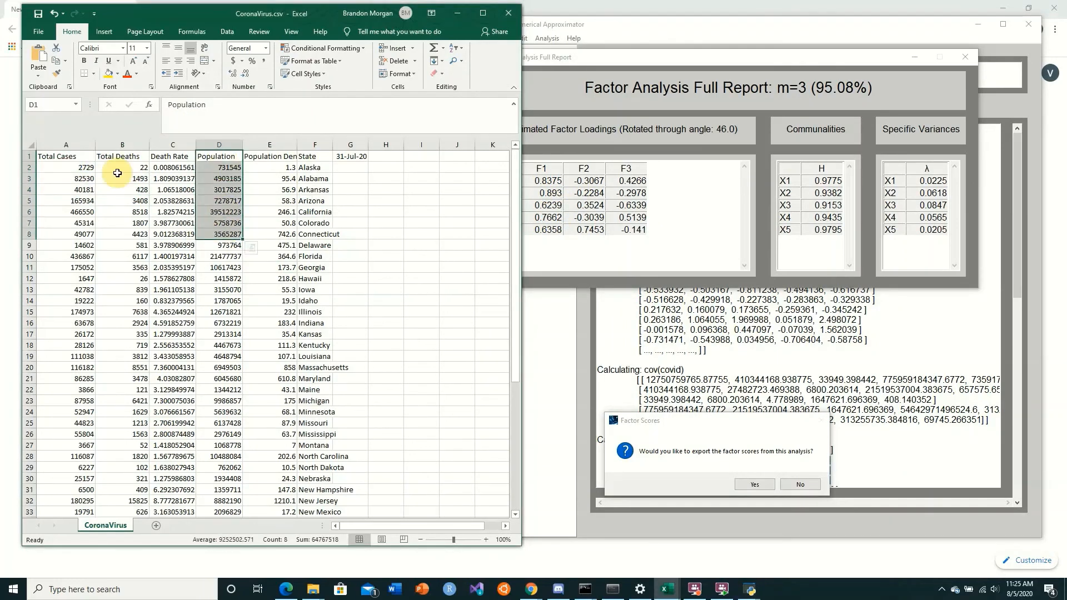
{"action": "left_click_drag", "start_coordinate": [64, 156], "coordinate": [126, 225]}
{"action": "left_click_drag", "start_coordinate": [224, 157], "coordinate": [223, 210]}
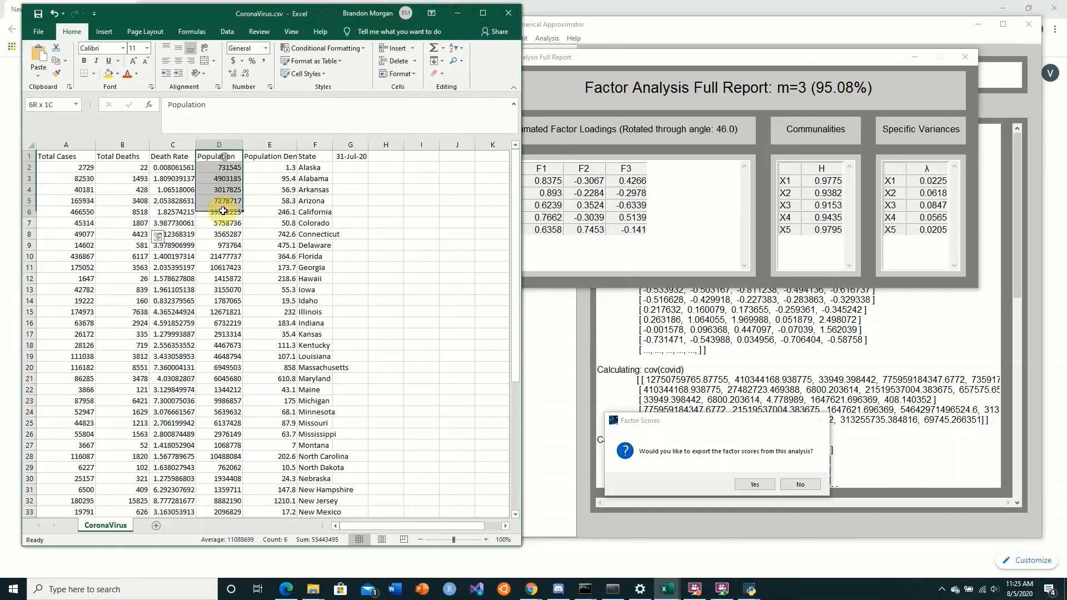
Highlight the F2 loading of X5 in the report and match it to the Population Density column in the spreadsheet
{"action": "left_click", "coordinate": [621, 199]}
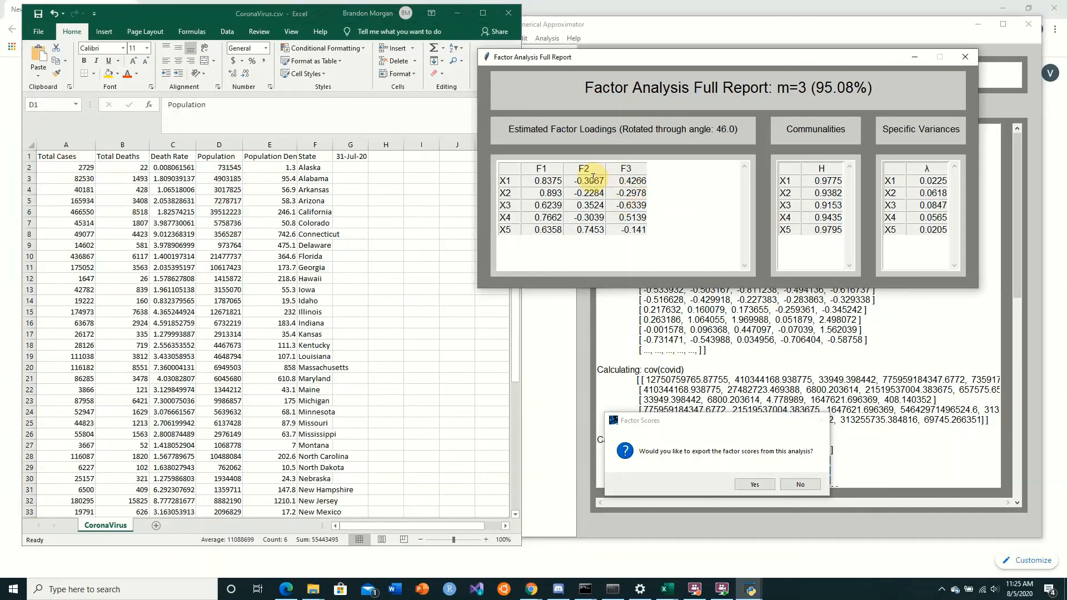
{"action": "left_click_drag", "start_coordinate": [583, 169], "coordinate": [588, 170]}
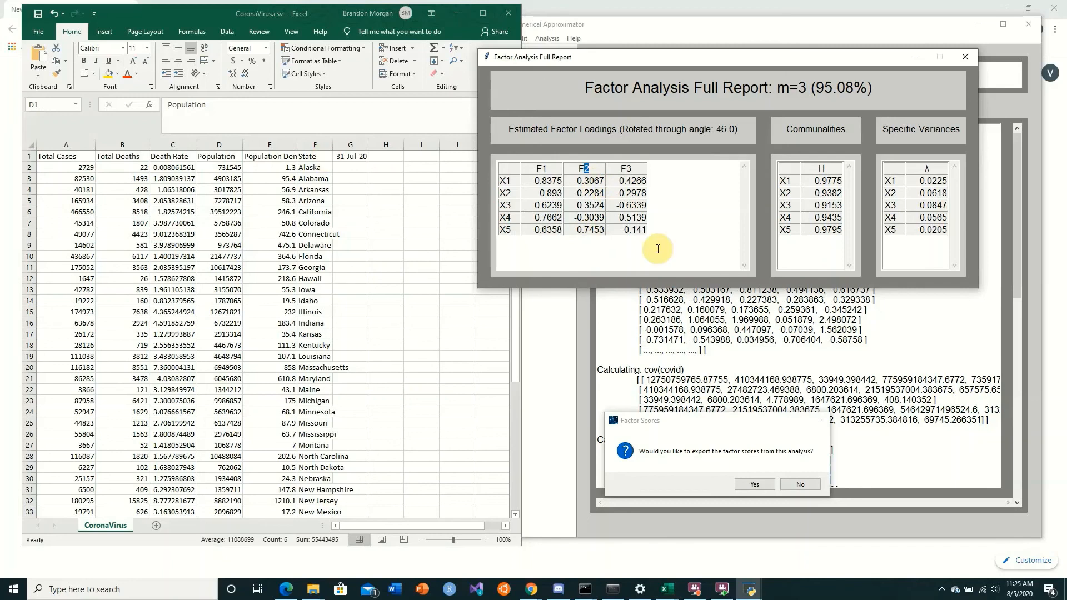
{"action": "left_click_drag", "start_coordinate": [584, 230], "coordinate": [595, 230]}
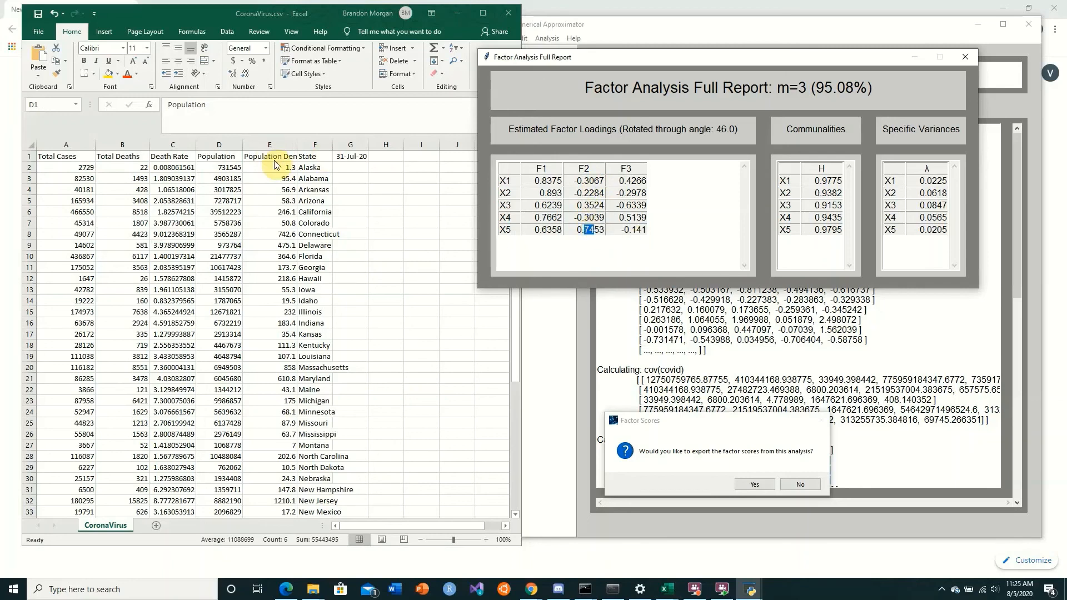
{"action": "left_click", "coordinate": [277, 195]}
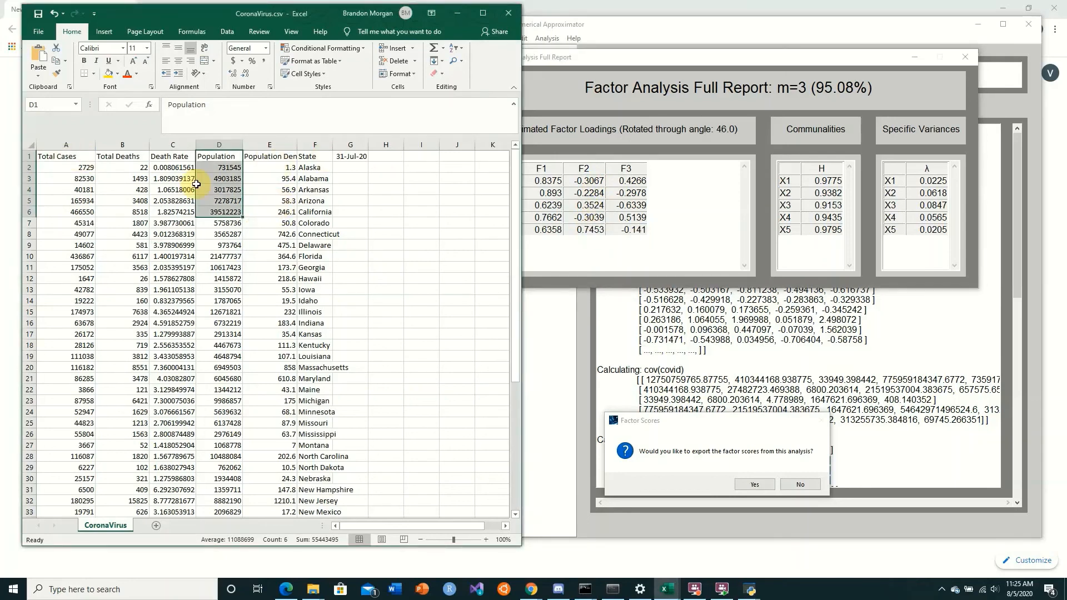
{"action": "left_click_drag", "start_coordinate": [276, 160], "coordinate": [276, 376]}
Relate the F3 loadings to the data by highlighting the Total Cases, Death Rate and Population columns in the spreadsheet
{"action": "left_click", "coordinate": [639, 172]}
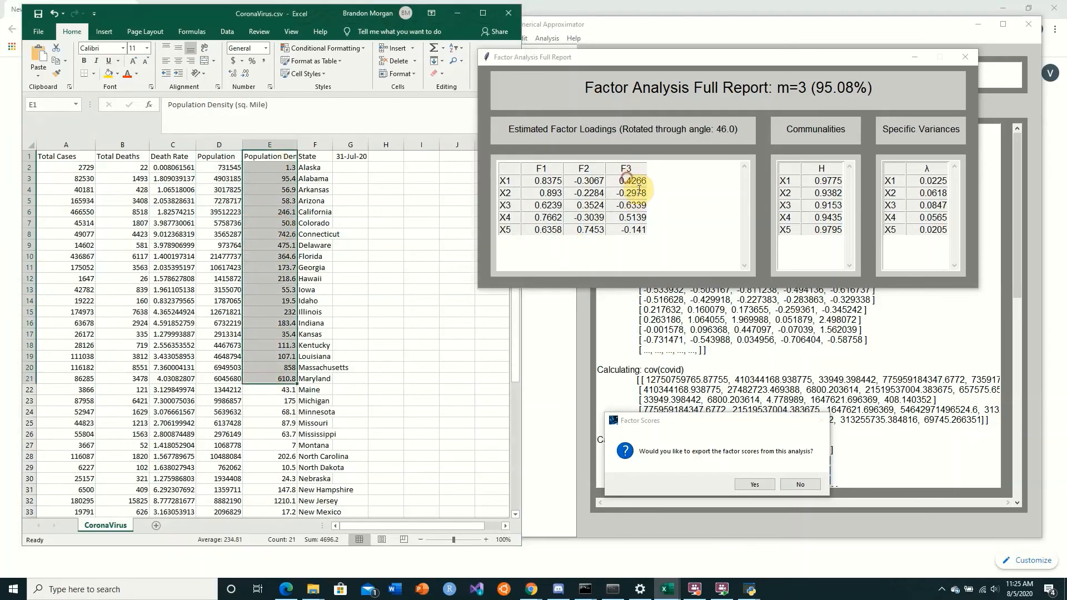
{"action": "left_click", "coordinate": [66, 160]}
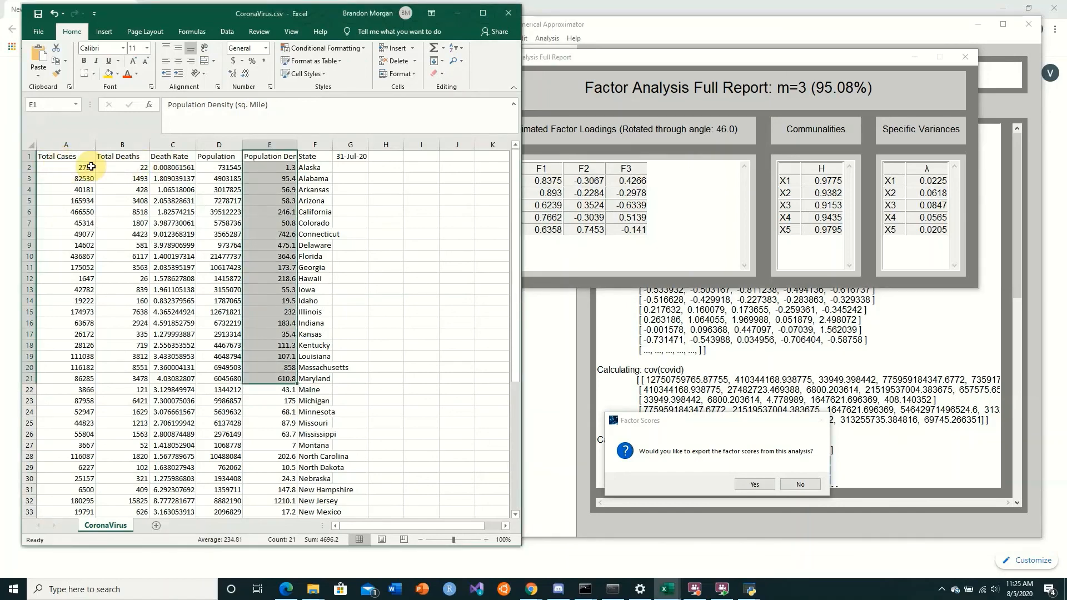
{"action": "left_click_drag", "start_coordinate": [61, 158], "coordinate": [75, 212]}
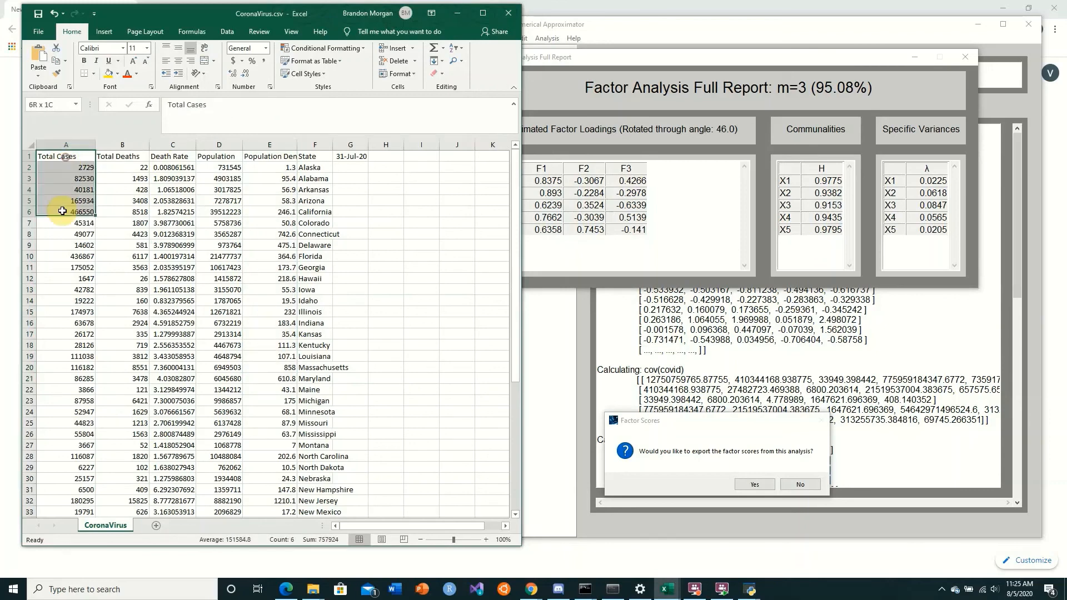
{"action": "left_click_drag", "start_coordinate": [176, 158], "coordinate": [176, 212]}
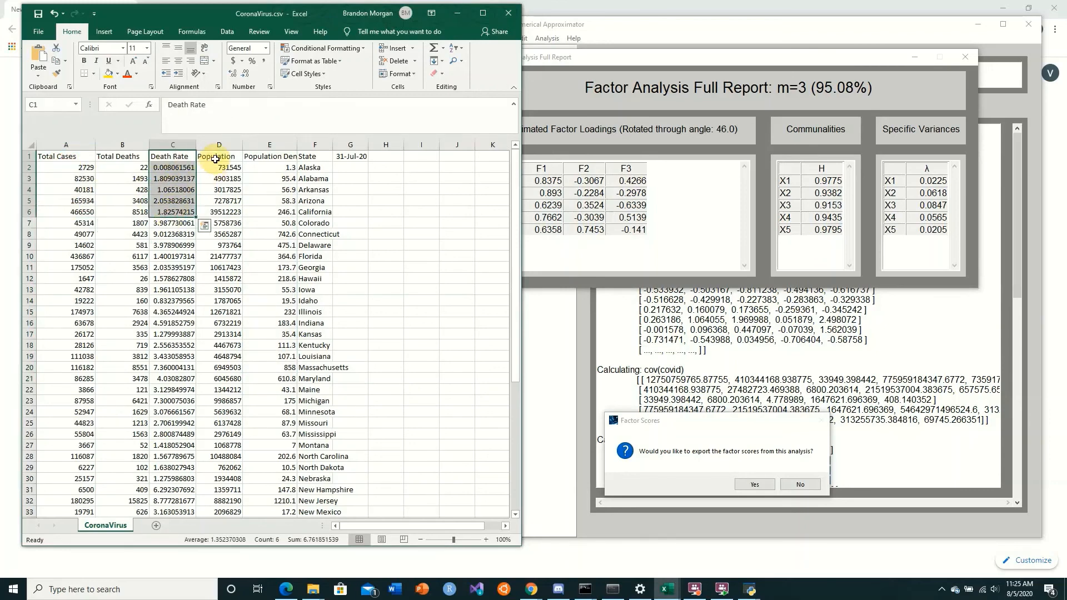
{"action": "left_click_drag", "start_coordinate": [216, 159], "coordinate": [219, 213]}
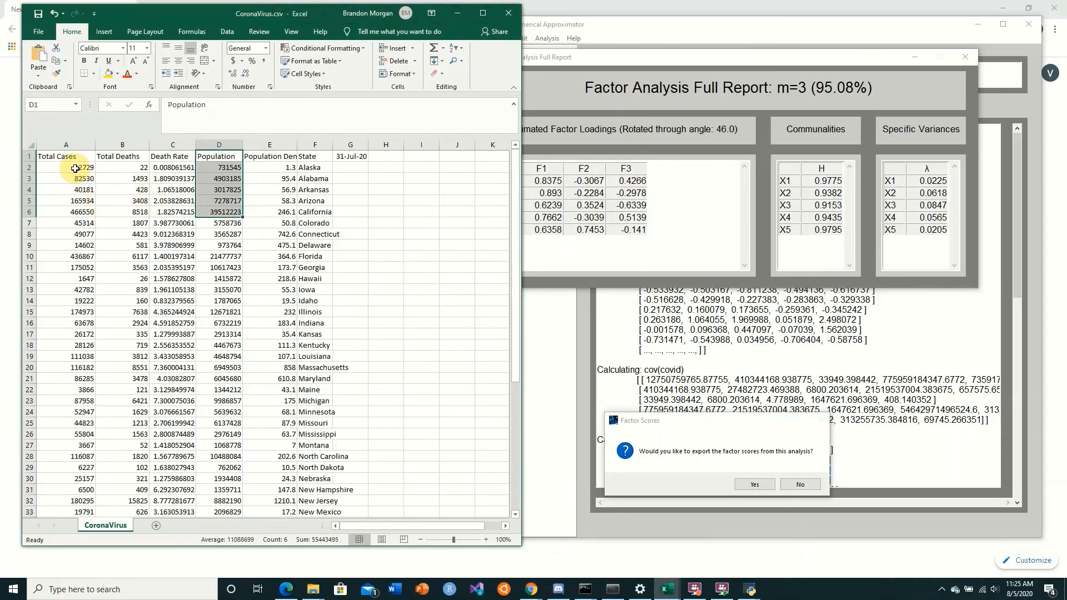
{"action": "left_click_drag", "start_coordinate": [75, 159], "coordinate": [78, 221]}
{"action": "left_click_drag", "start_coordinate": [186, 159], "coordinate": [211, 225]}
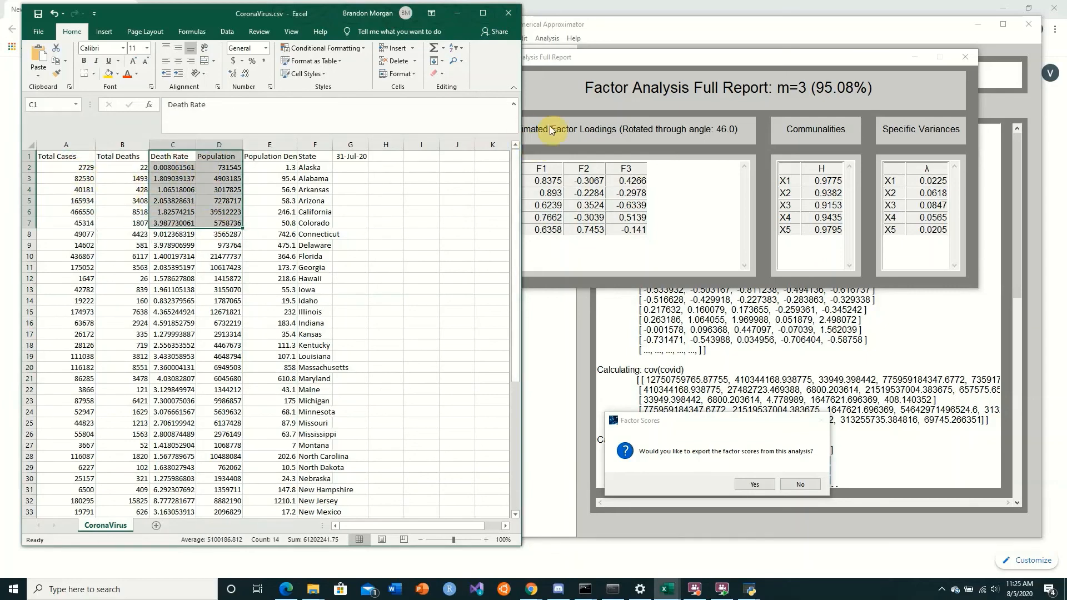